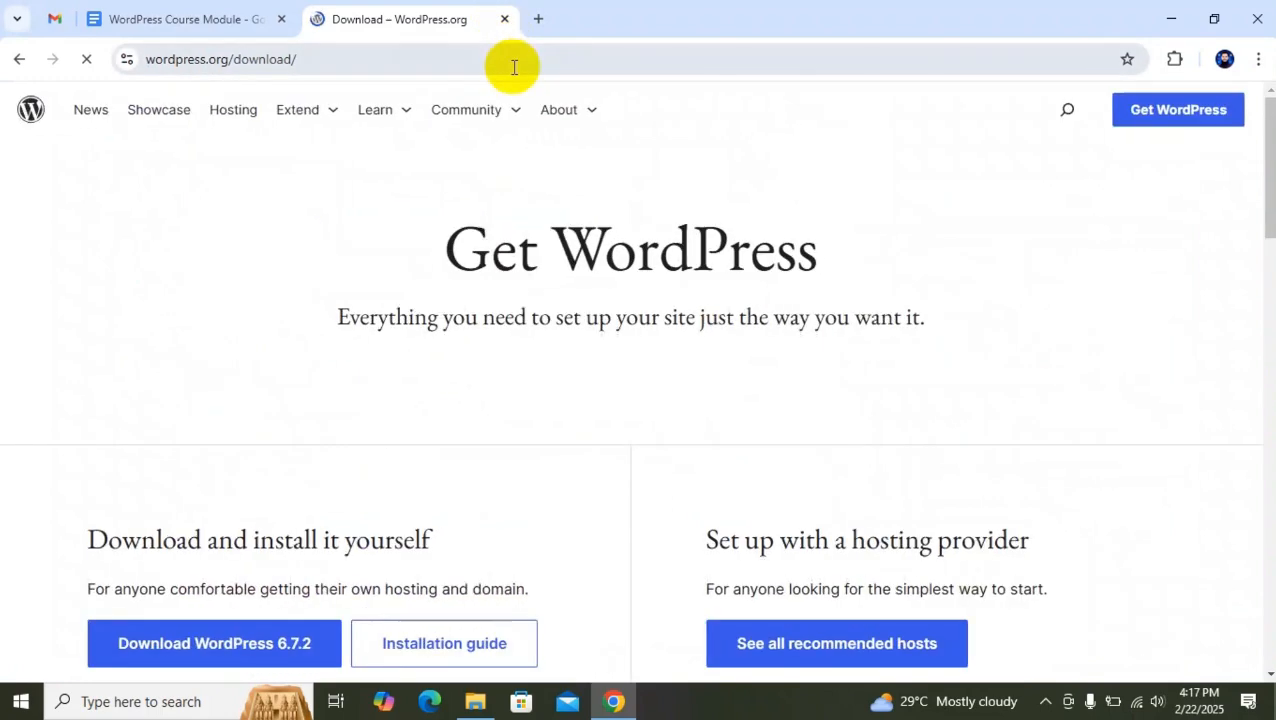
# Download WordPress 6.7.2 from the wordpress.org download page and dismiss the thank-you message.
pyautogui.scroll(-3, 700, 440)
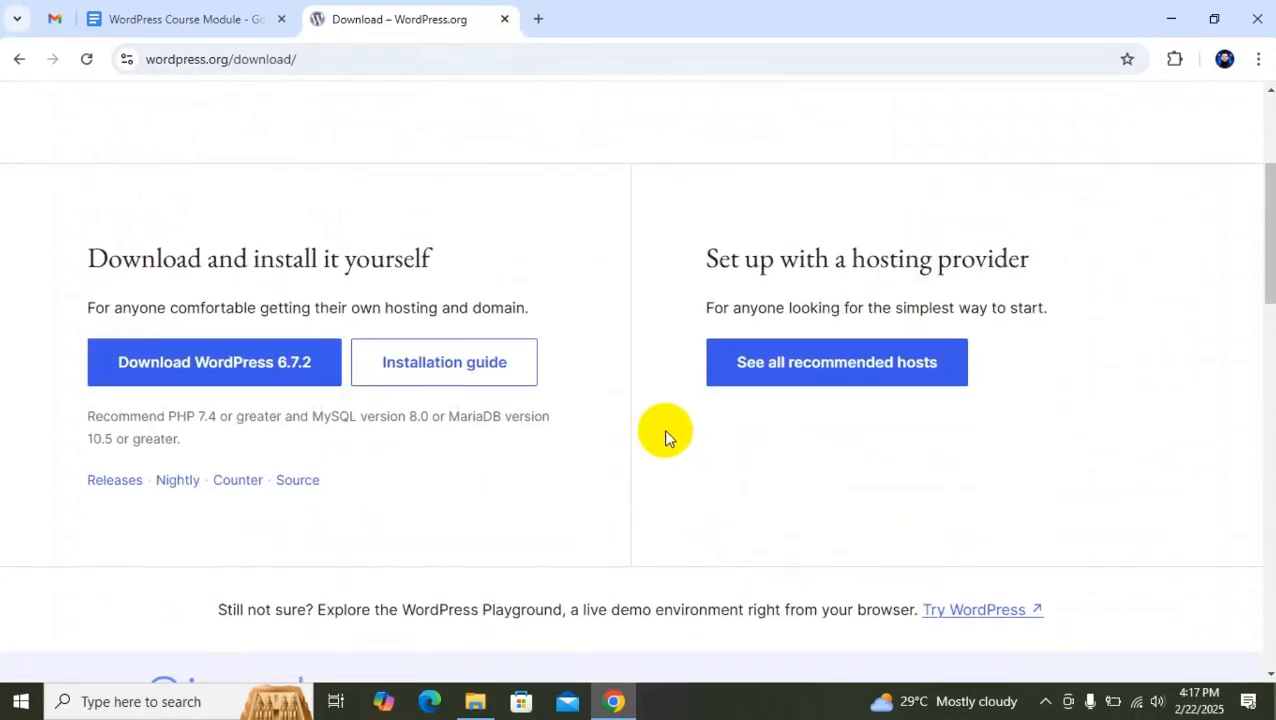
pyautogui.scroll(3, 655, 440)
pyautogui.scroll(-2, 480, 400)
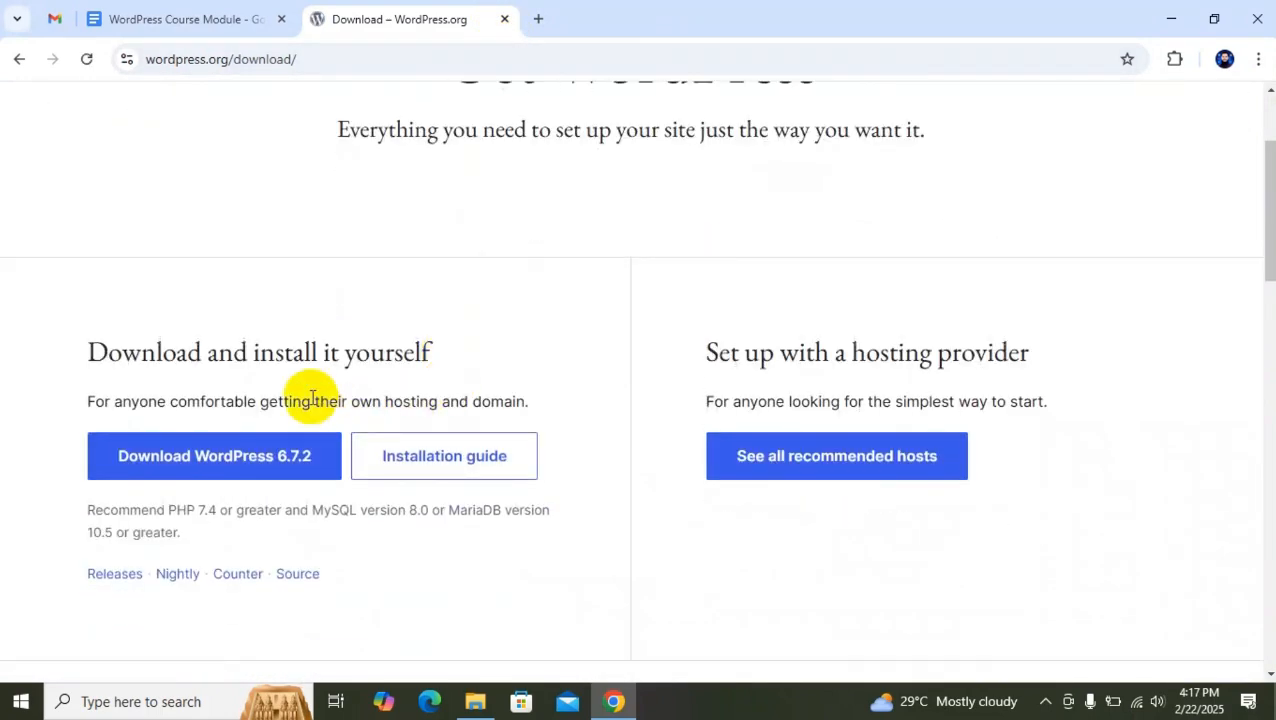
pyautogui.click(217, 466)
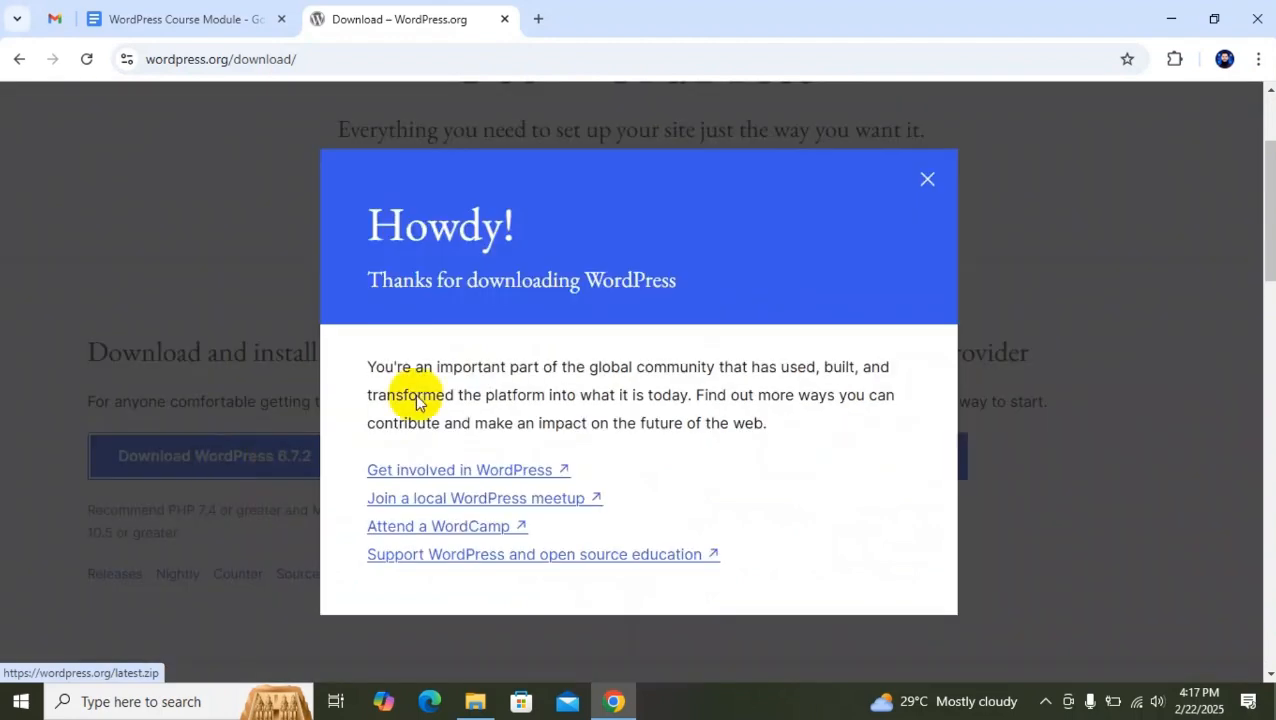
pyautogui.click(930, 180)
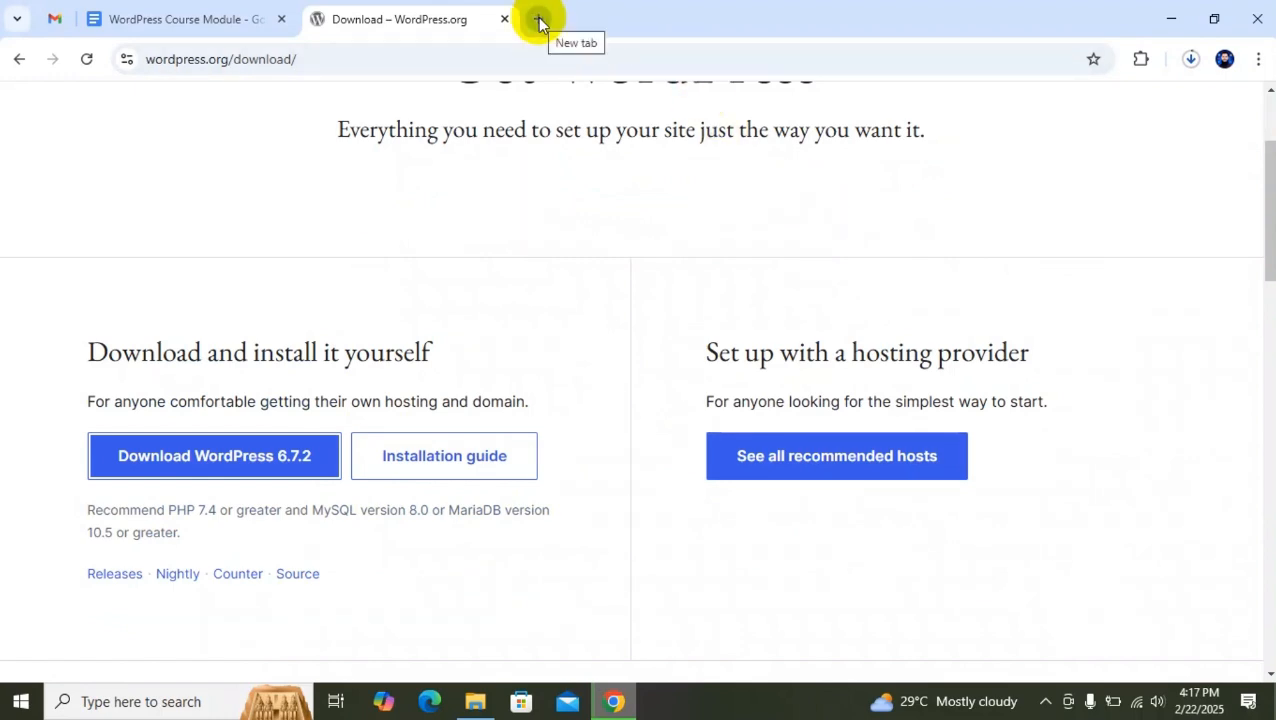
# Check the progress of the WordPress zip download in the browser's recent downloads.
pyautogui.scroll(2, 545, 170)
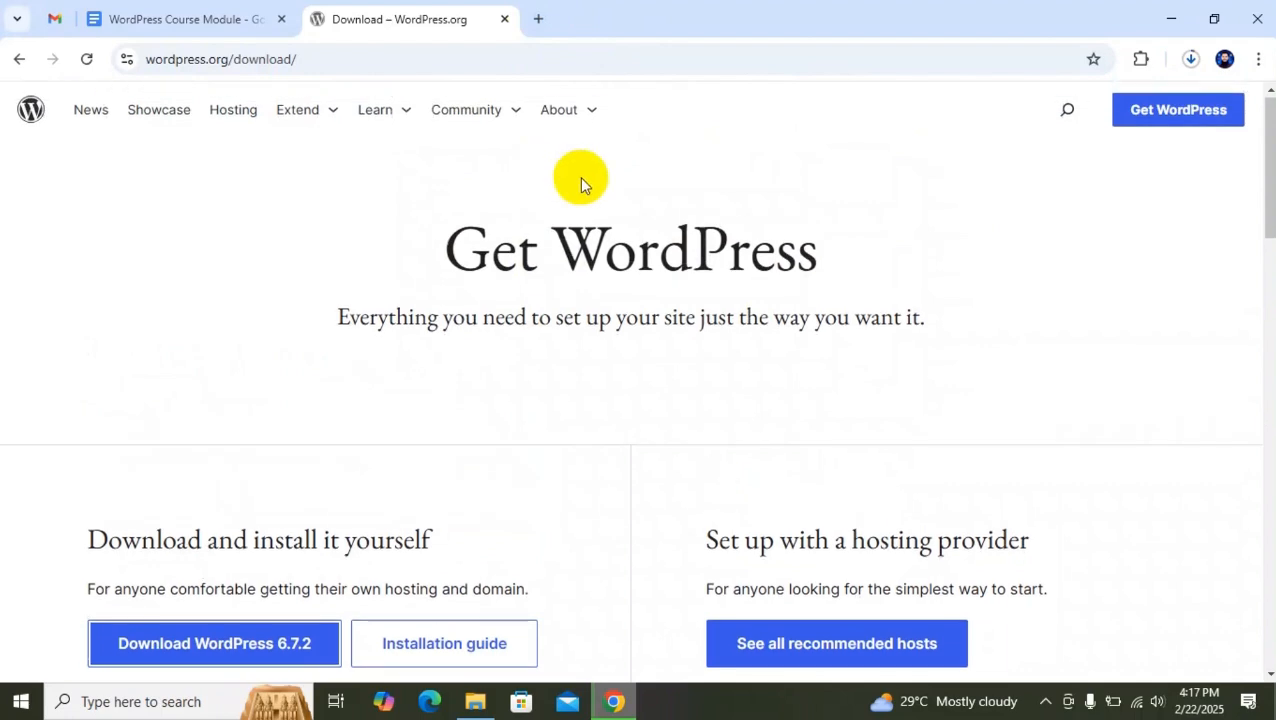
pyautogui.scroll(-3, 746, 285)
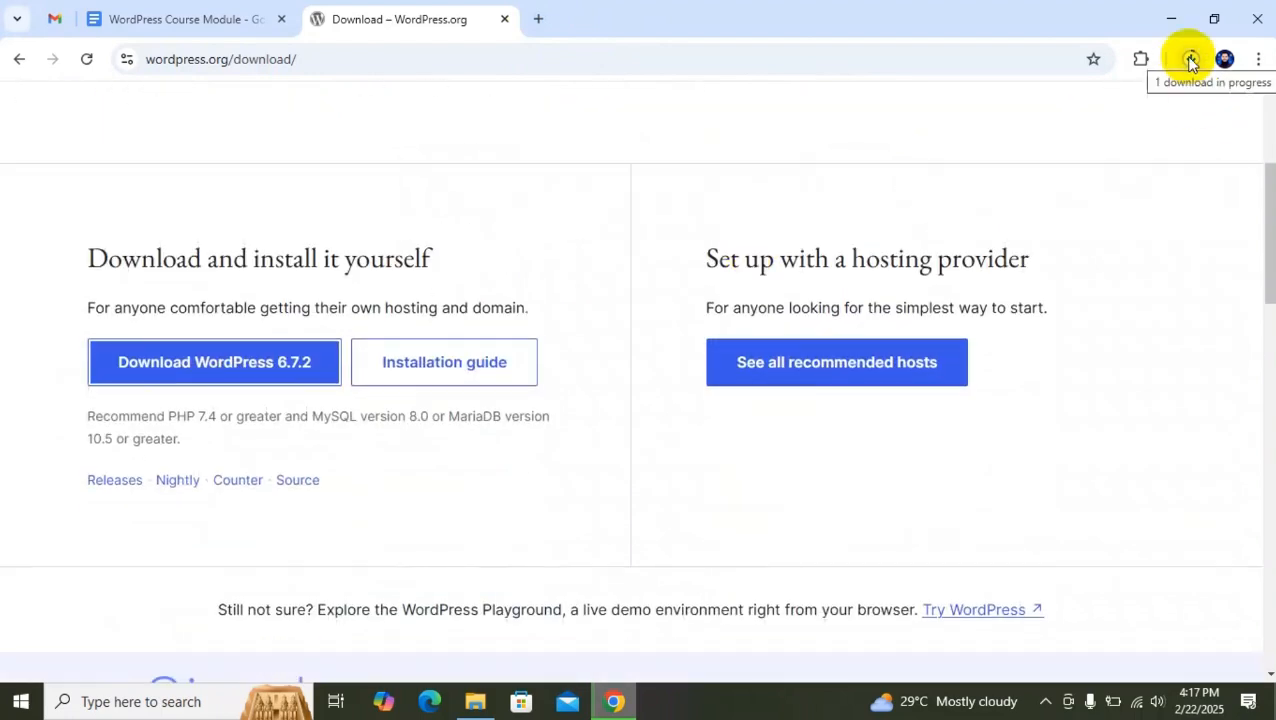
pyautogui.scroll(3, 603, 194)
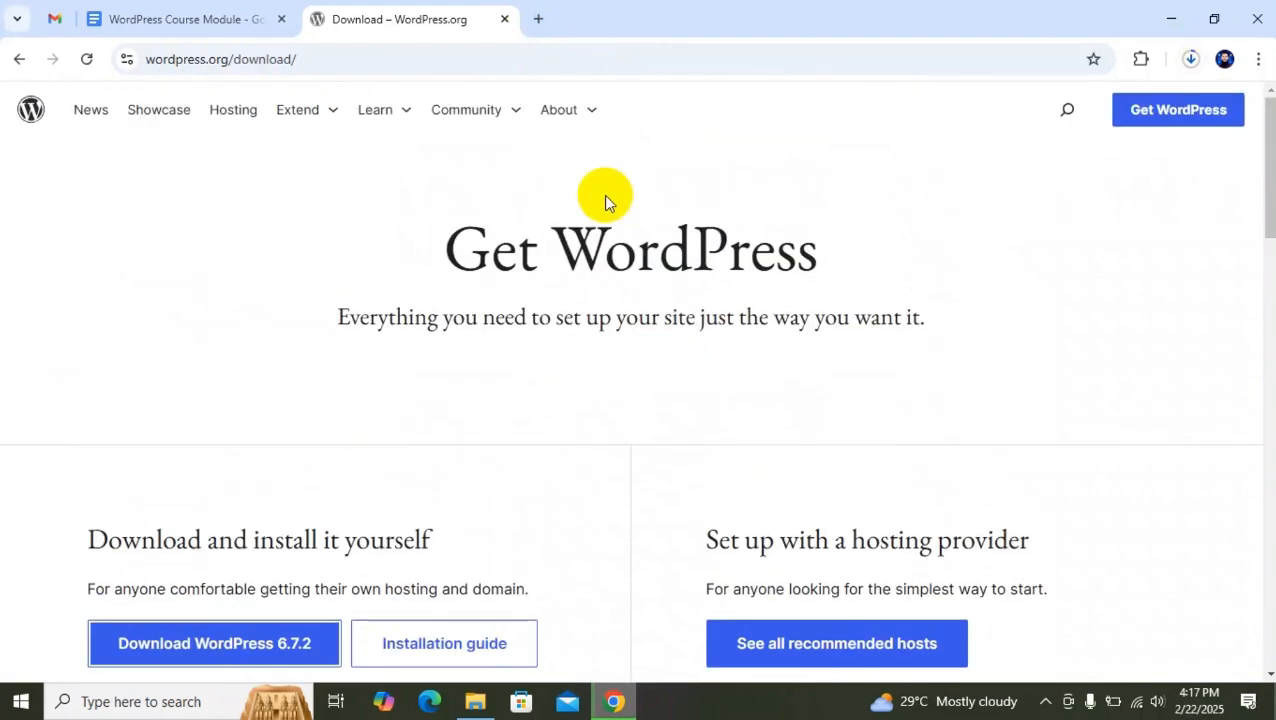
pyautogui.click(1192, 60)
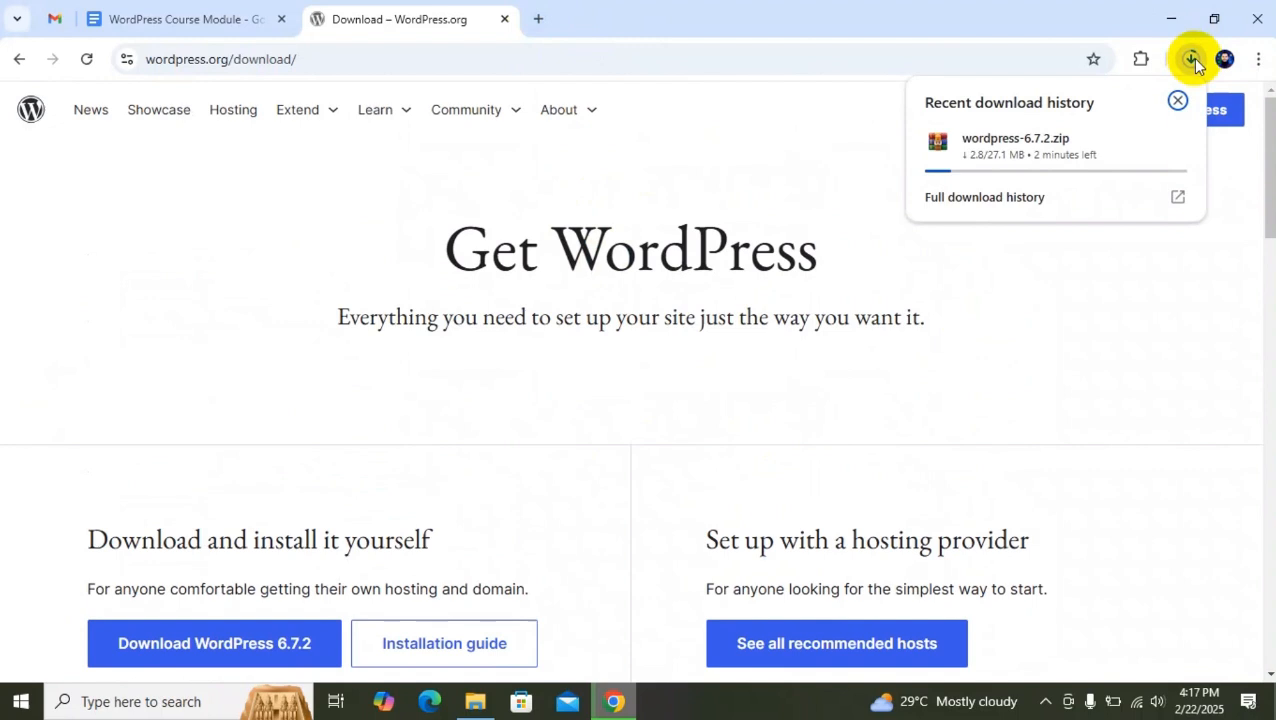
pyautogui.click(541, 20)
pyautogui.click(518, 62)
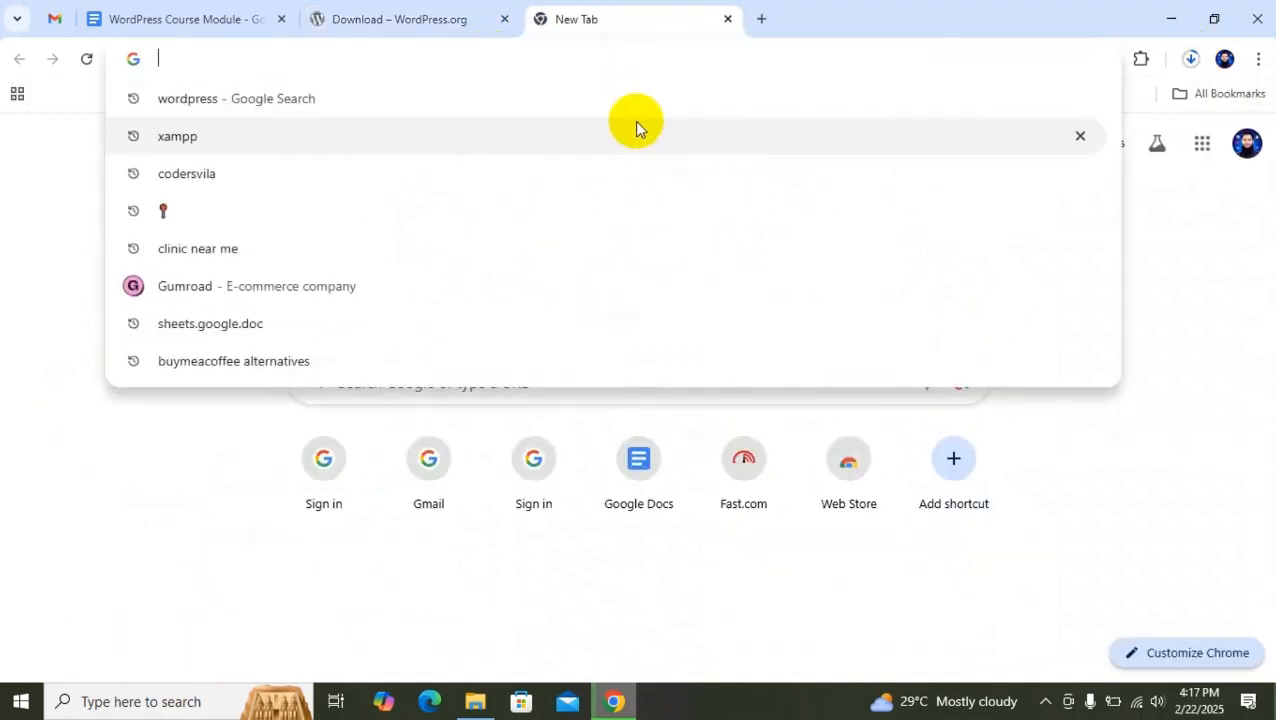
pyautogui.click(525, 652)
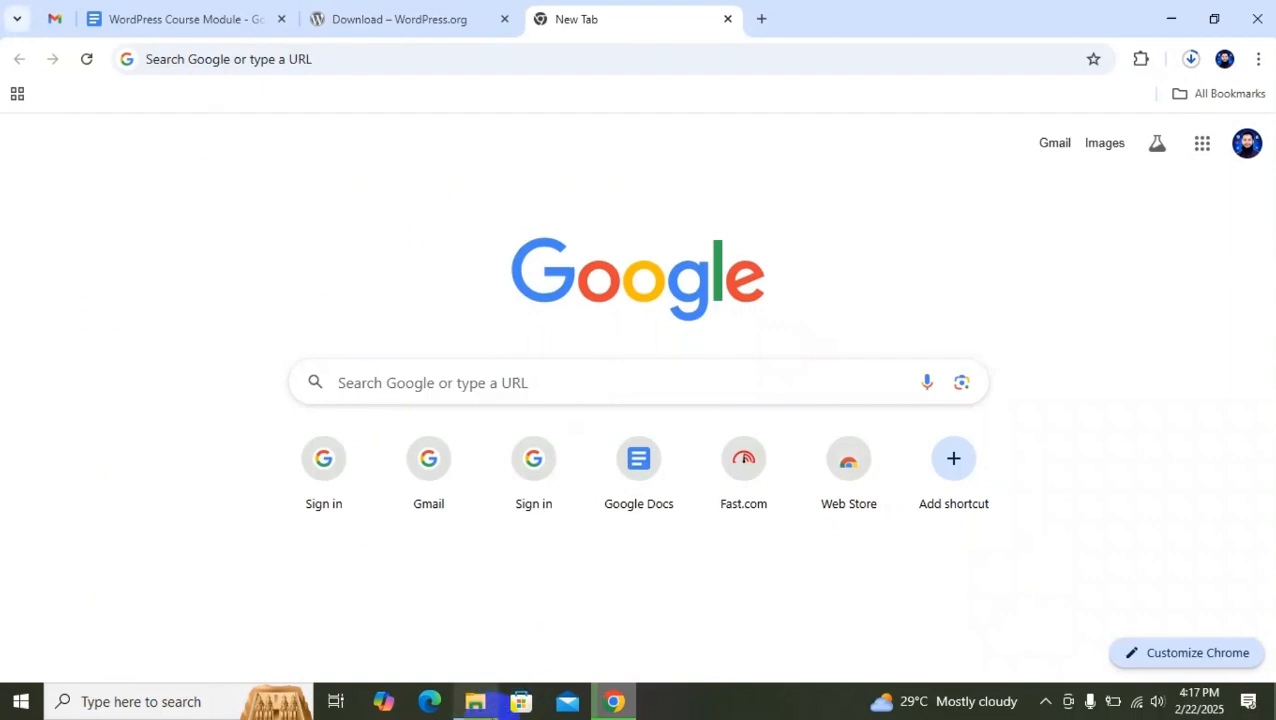
# Switch to File Explorer and copy the XAMPP Windows installer from USB Drive (F:).
pyautogui.click(478, 703)
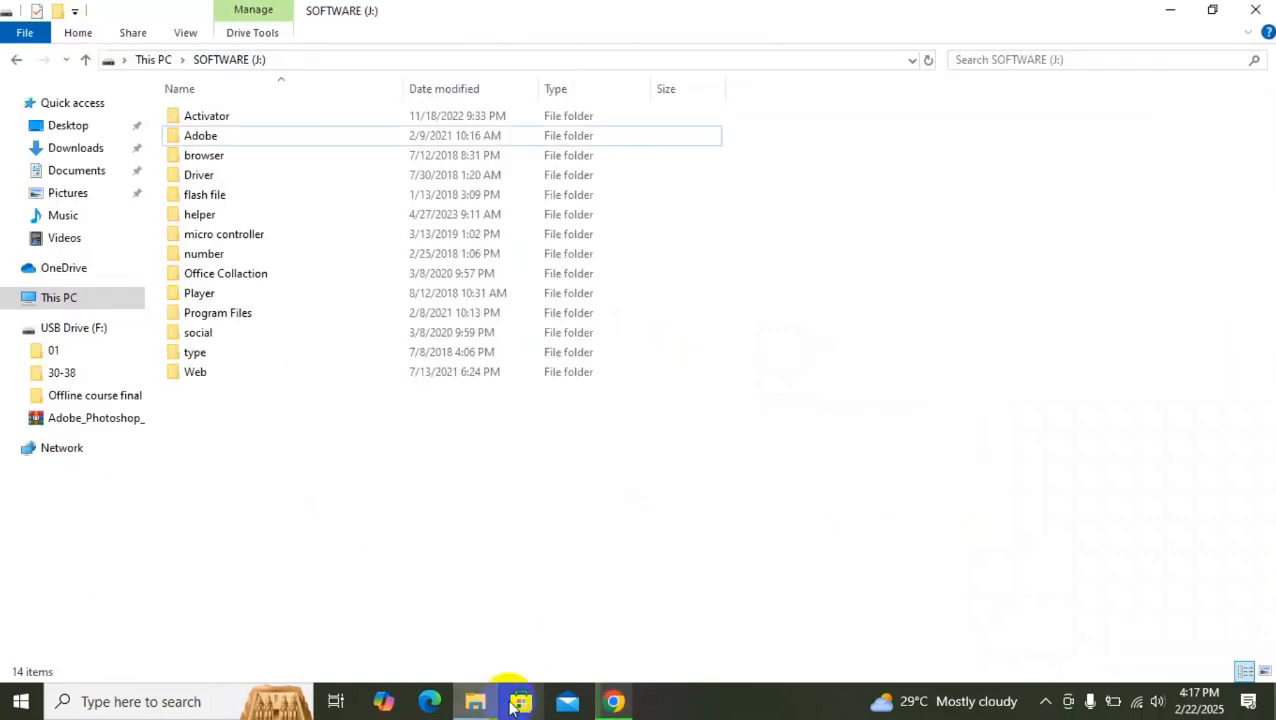
pyautogui.click(85, 333)
pyautogui.click(280, 202)
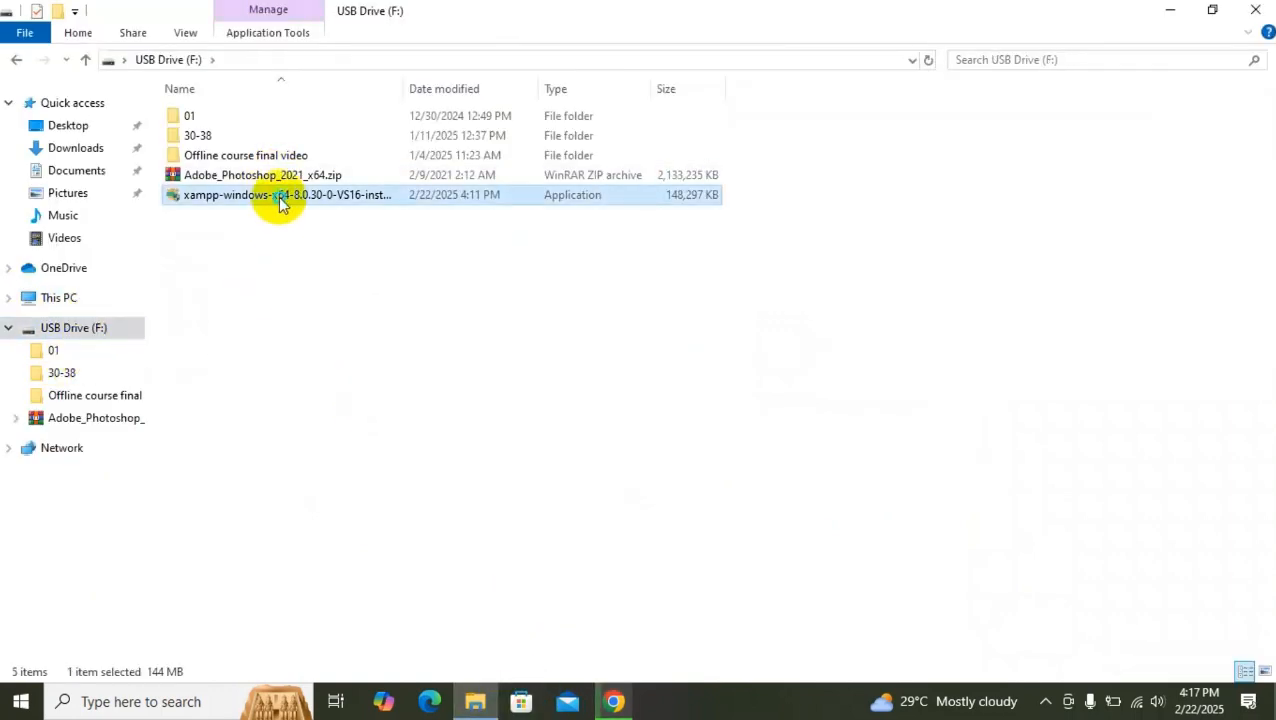
pyautogui.rightClick(281, 198)
pyautogui.moveTo(398, 422)
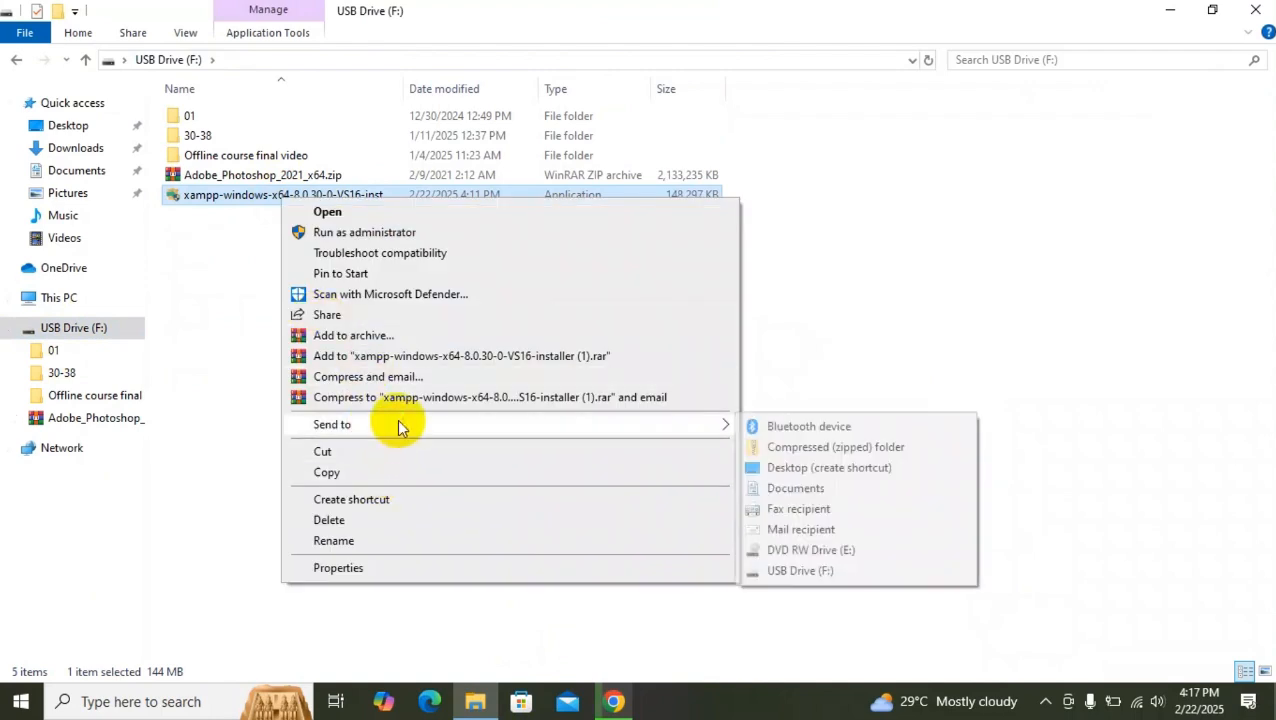
pyautogui.click(330, 472)
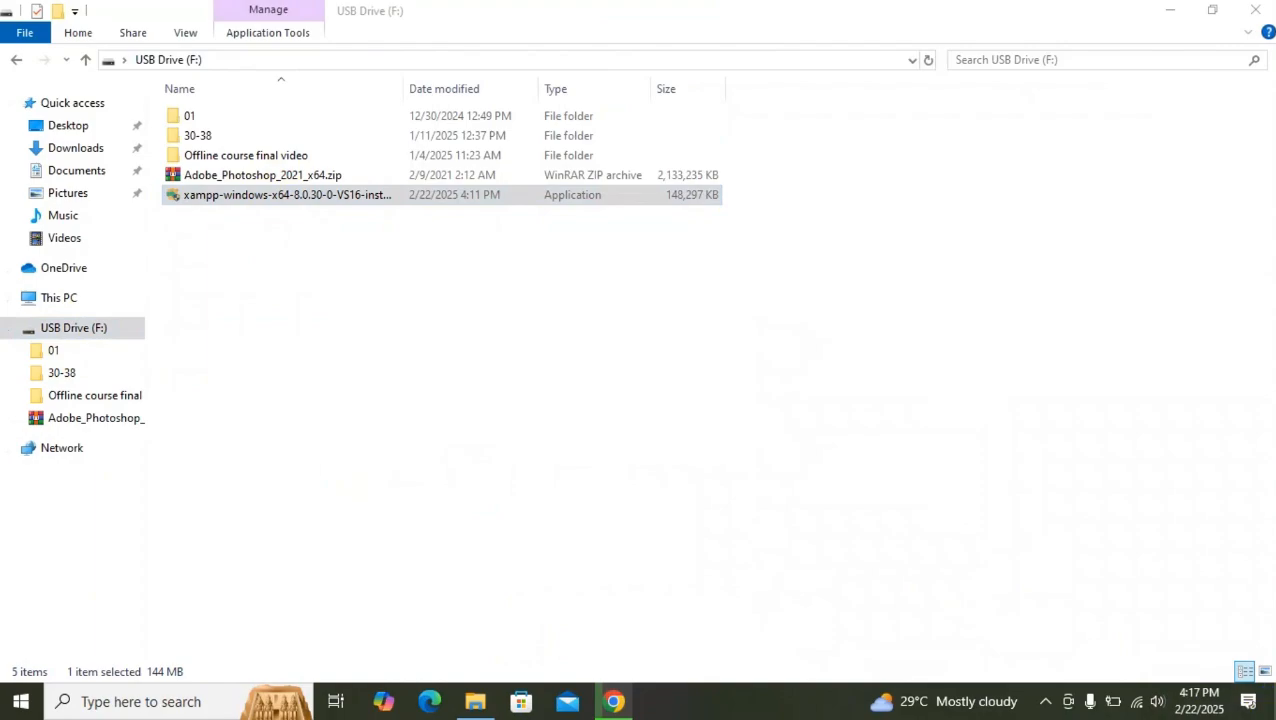
# Paste the XAMPP installer onto the desktop and place its icon below the Microsoft Edge shortcut.
pyautogui.click(1272, 703)
pyautogui.click(694, 326)
pyautogui.rightClick(448, 254)
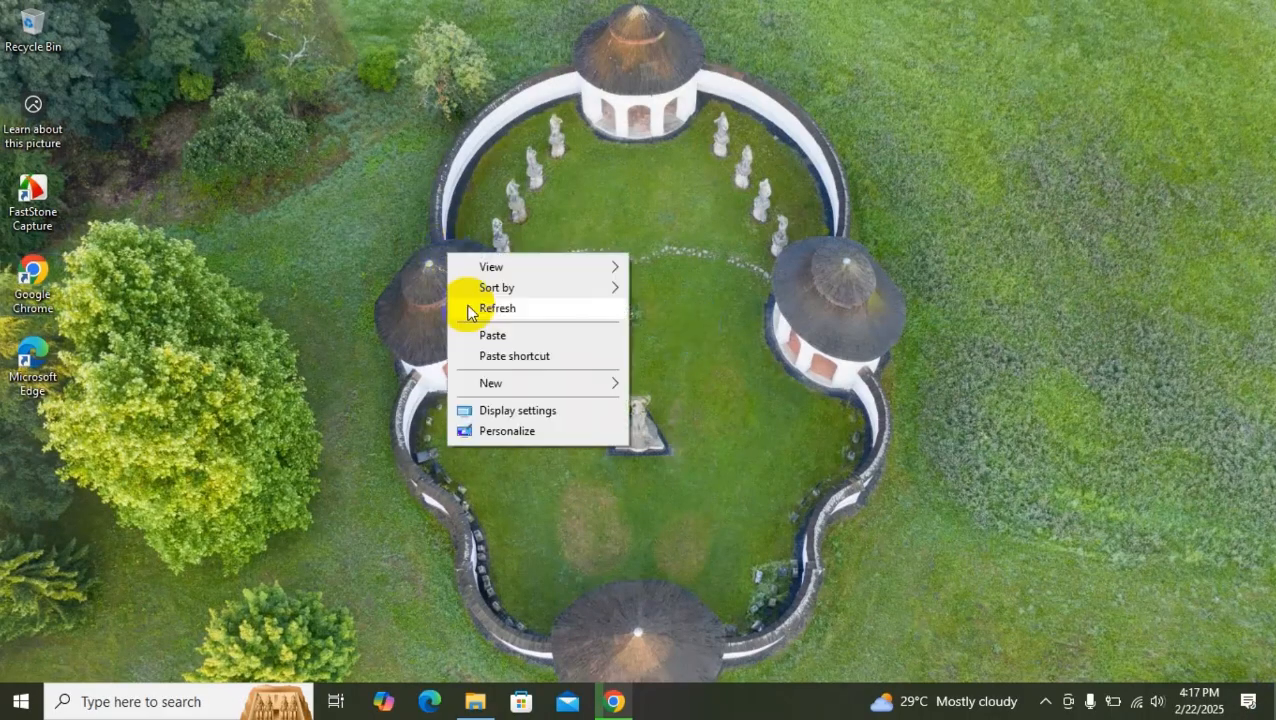
pyautogui.click(494, 335)
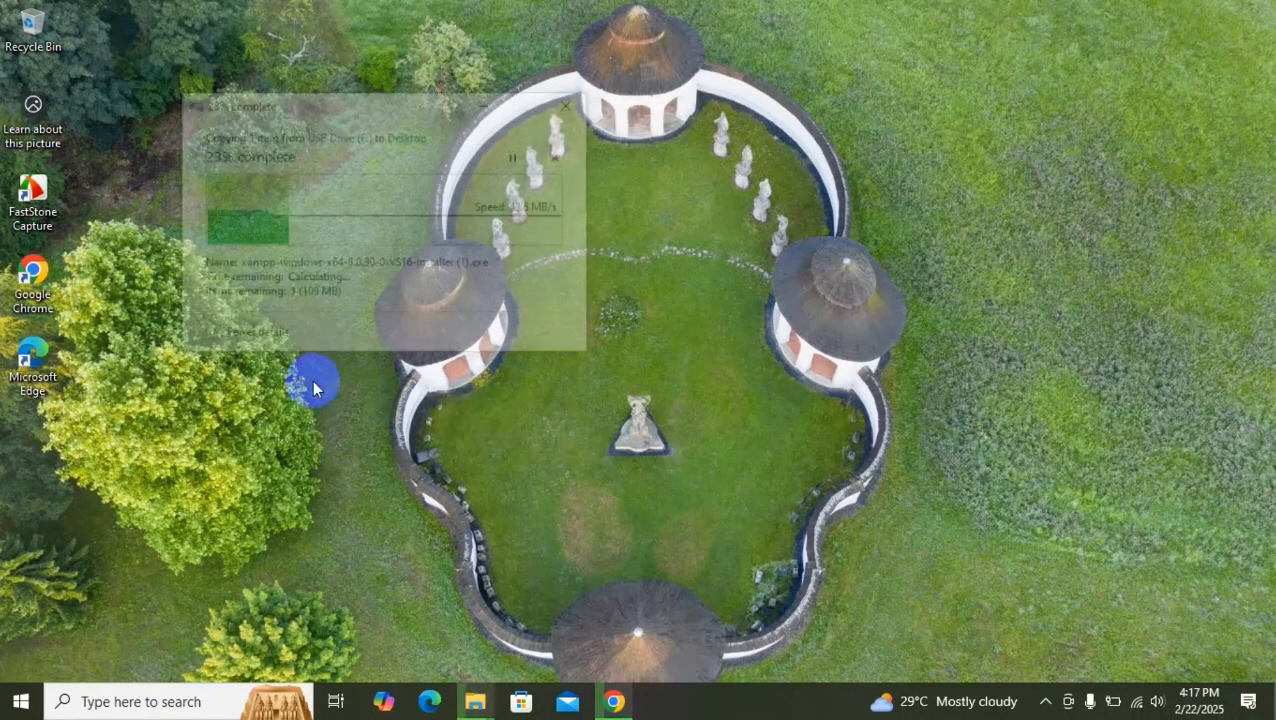
pyautogui.moveTo(333, 104); pyautogui.dragTo(445, 160)
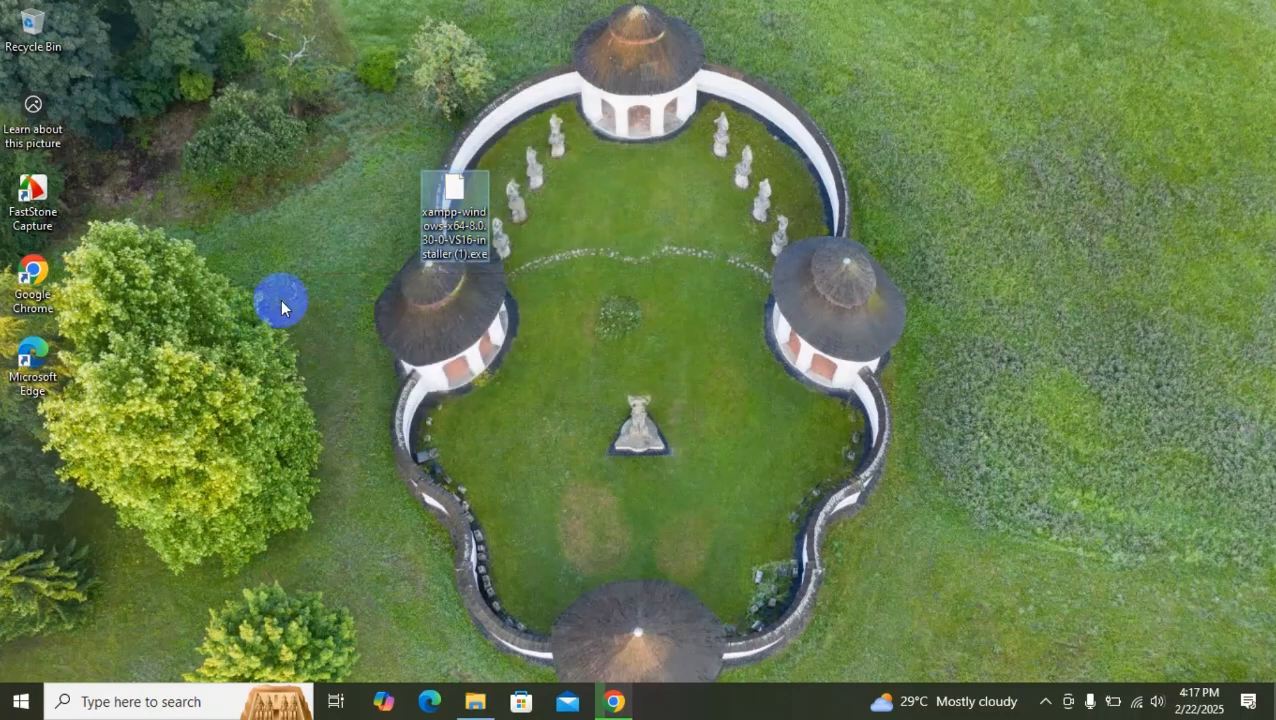
pyautogui.moveTo(461, 203); pyautogui.dragTo(45, 442)
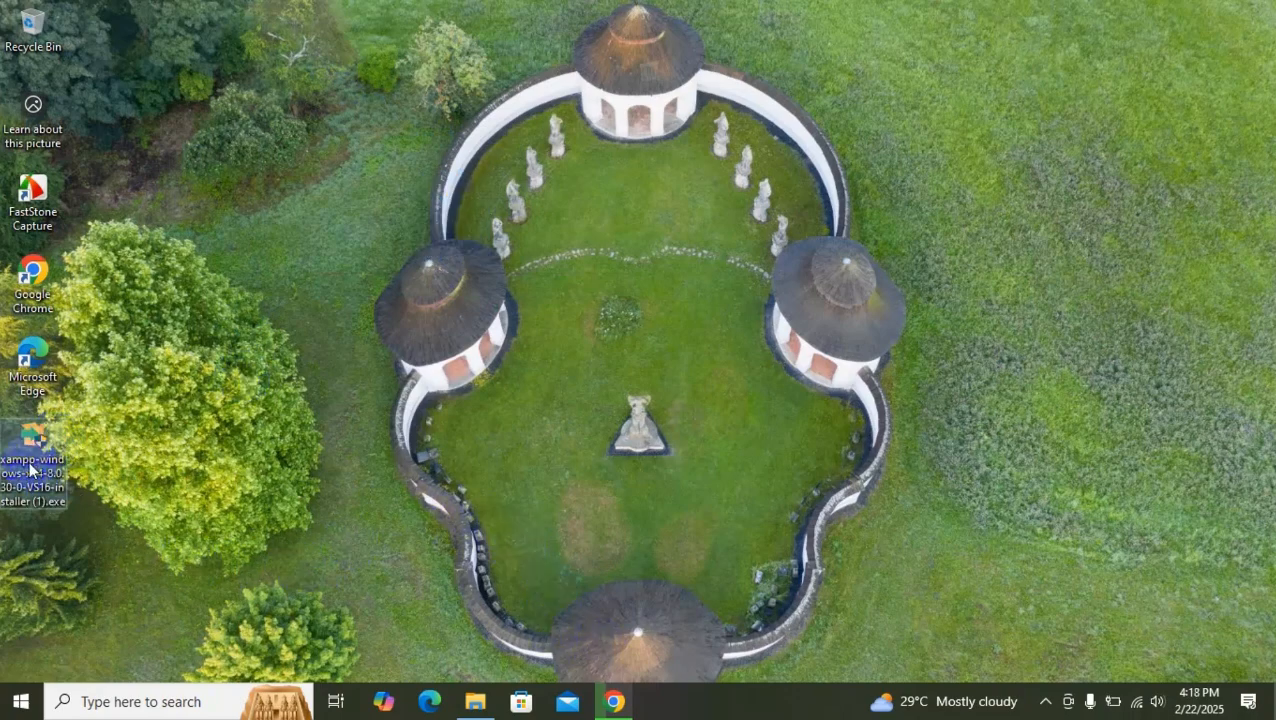
# Switch back to Chrome to check the WordPress download's progress and review the wordpress.org download page and its address.
pyautogui.click(616, 702)
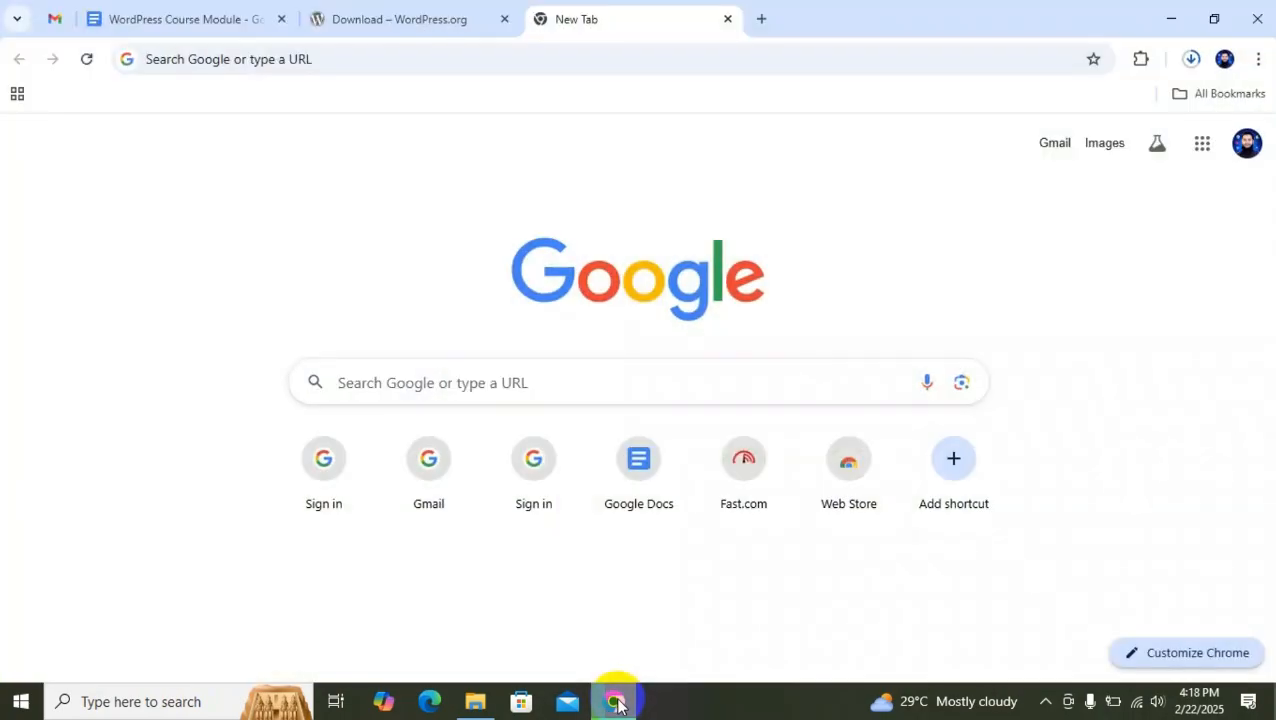
pyautogui.click(1191, 60)
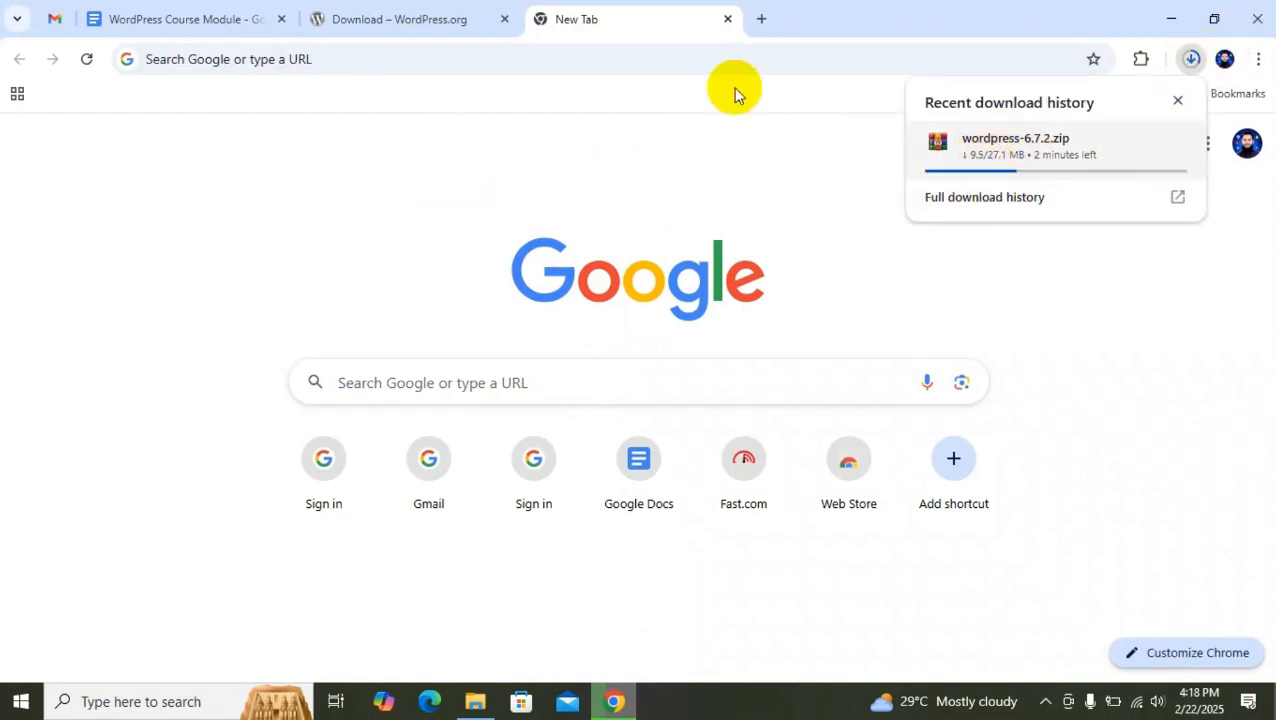
pyautogui.click(427, 14)
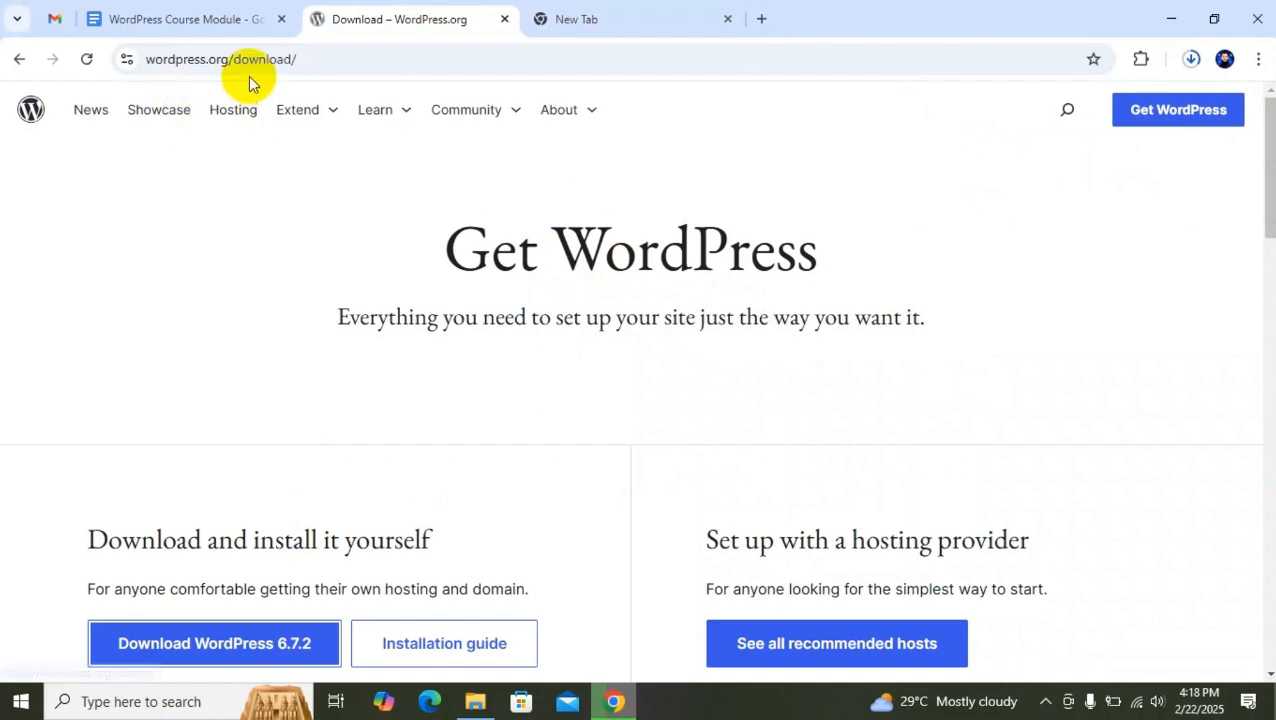
pyautogui.scroll(-1, 356, 332)
pyautogui.scroll(1, 356, 332)
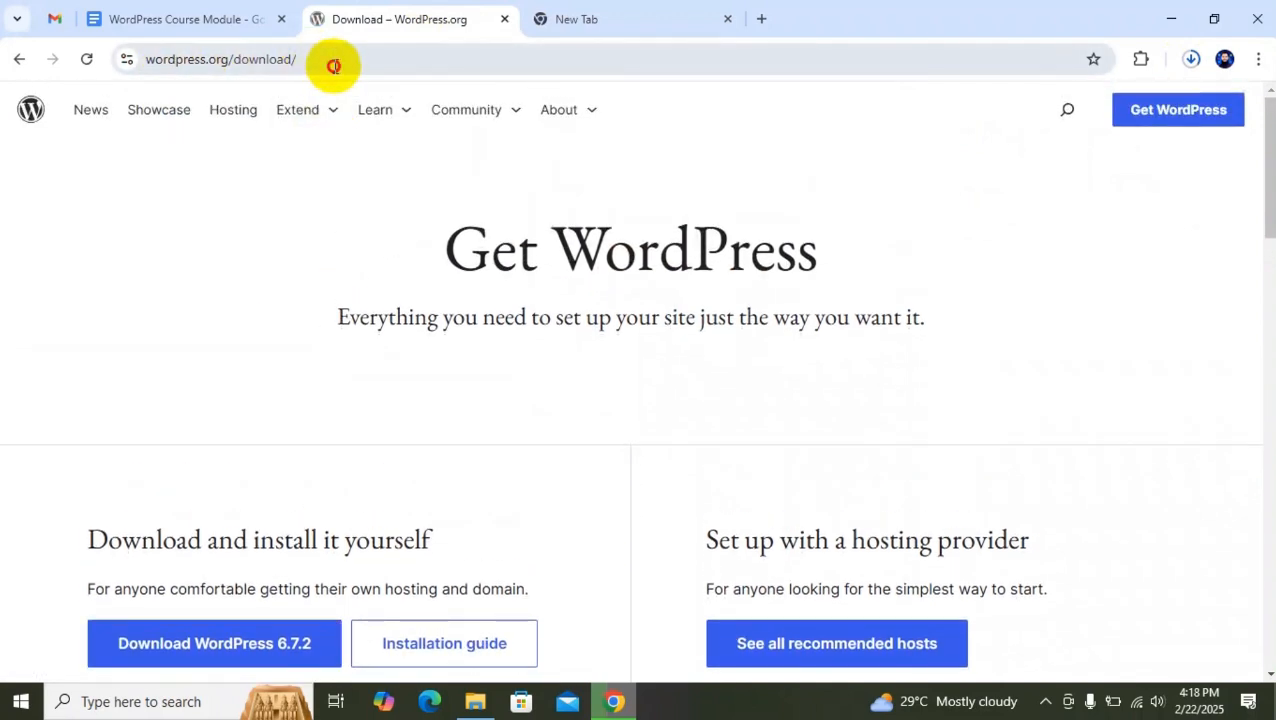
pyautogui.click(330, 60)
pyautogui.click(242, 57)
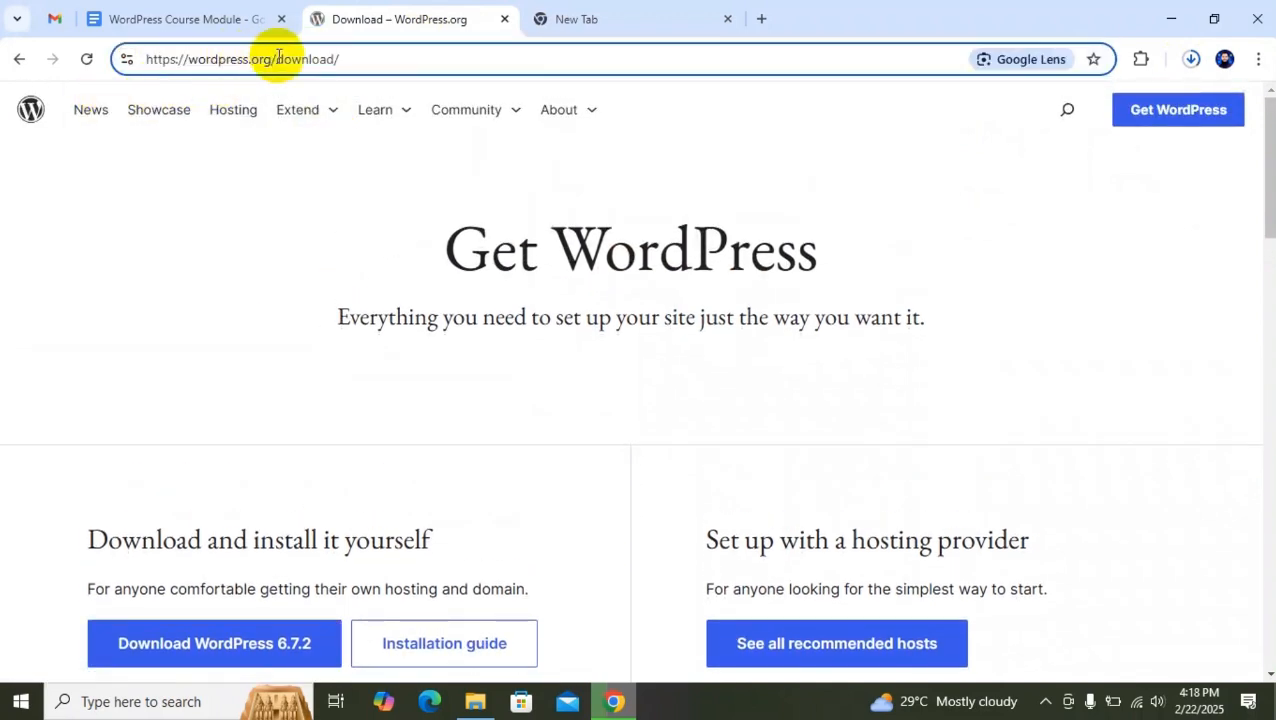
pyautogui.moveTo(272, 59); pyautogui.dragTo(638, 85)
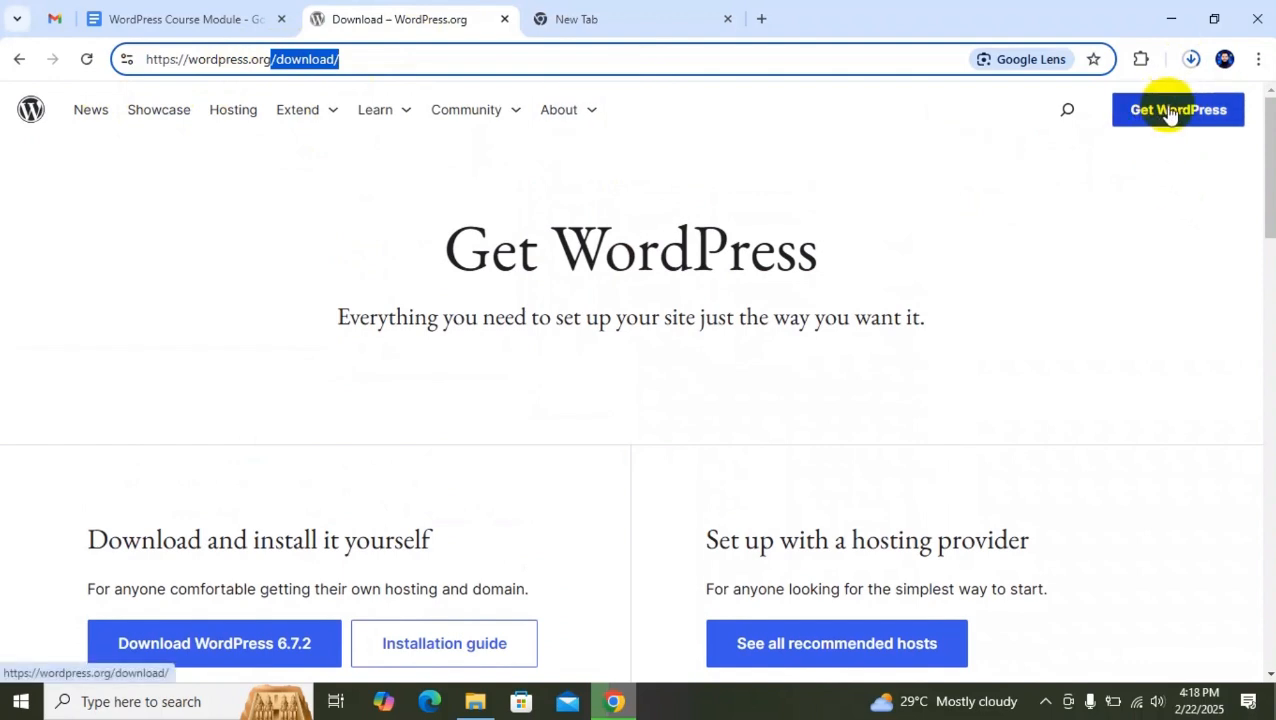
pyautogui.scroll(-2, 370, 302)
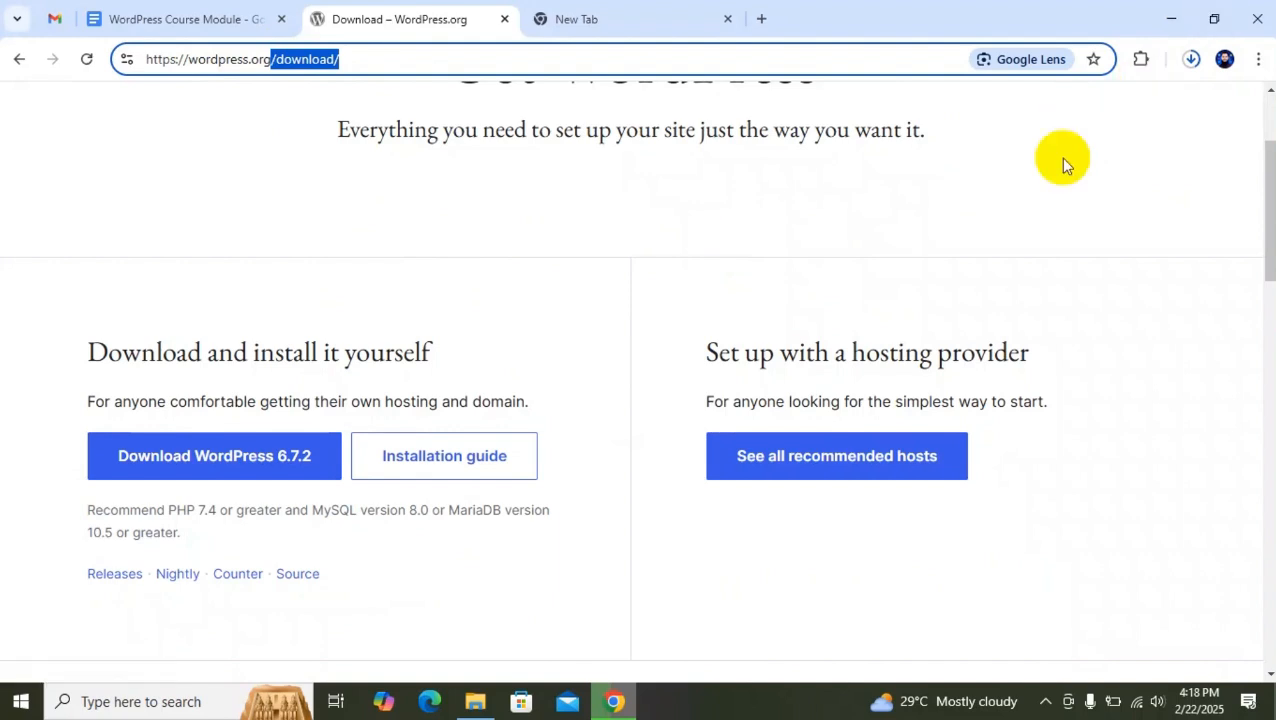
pyautogui.click(1119, 178)
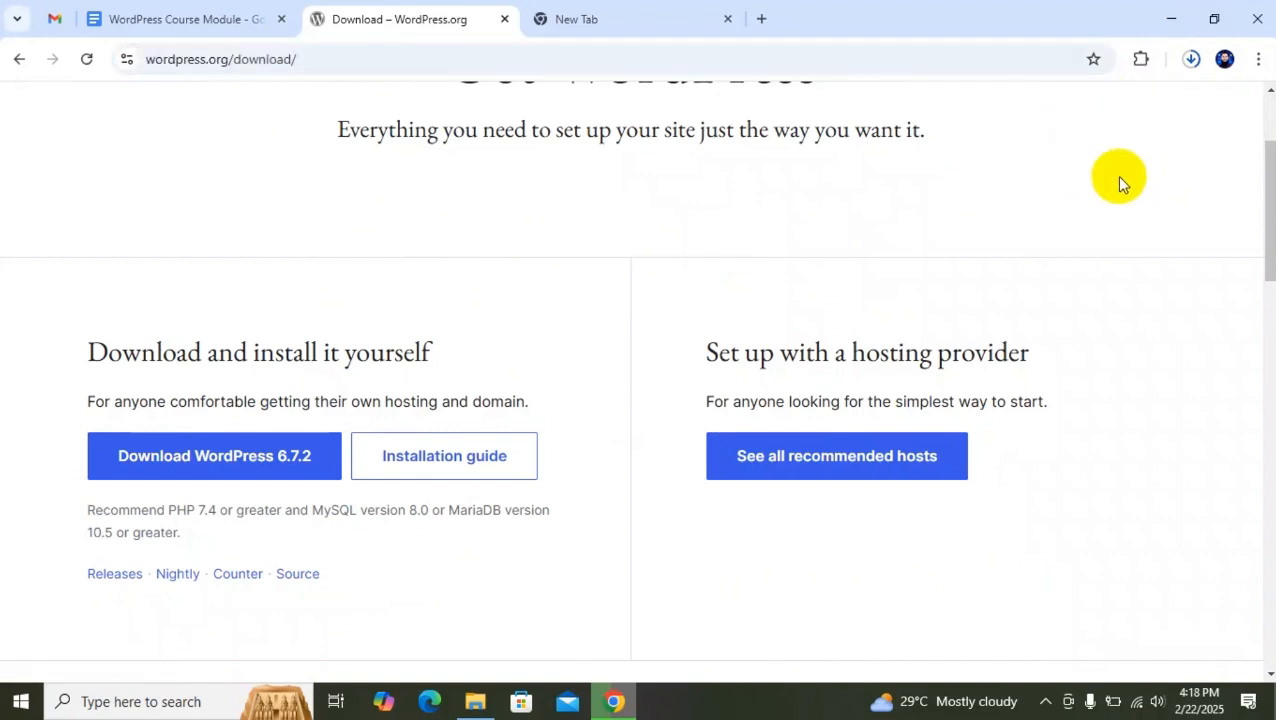
# Minimize the browser, launch the XAMPP installer from the desktop, and accept the User Account Control warning.
pyautogui.click(1176, 18)
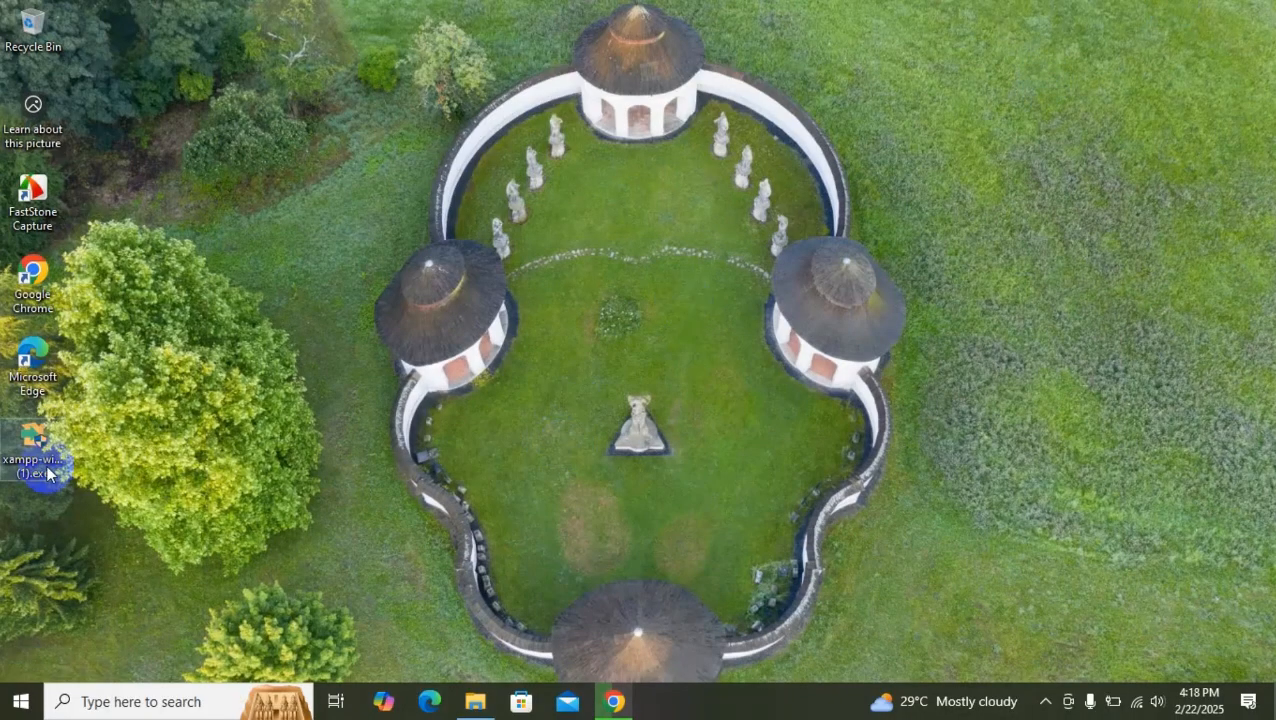
pyautogui.click(35, 448)
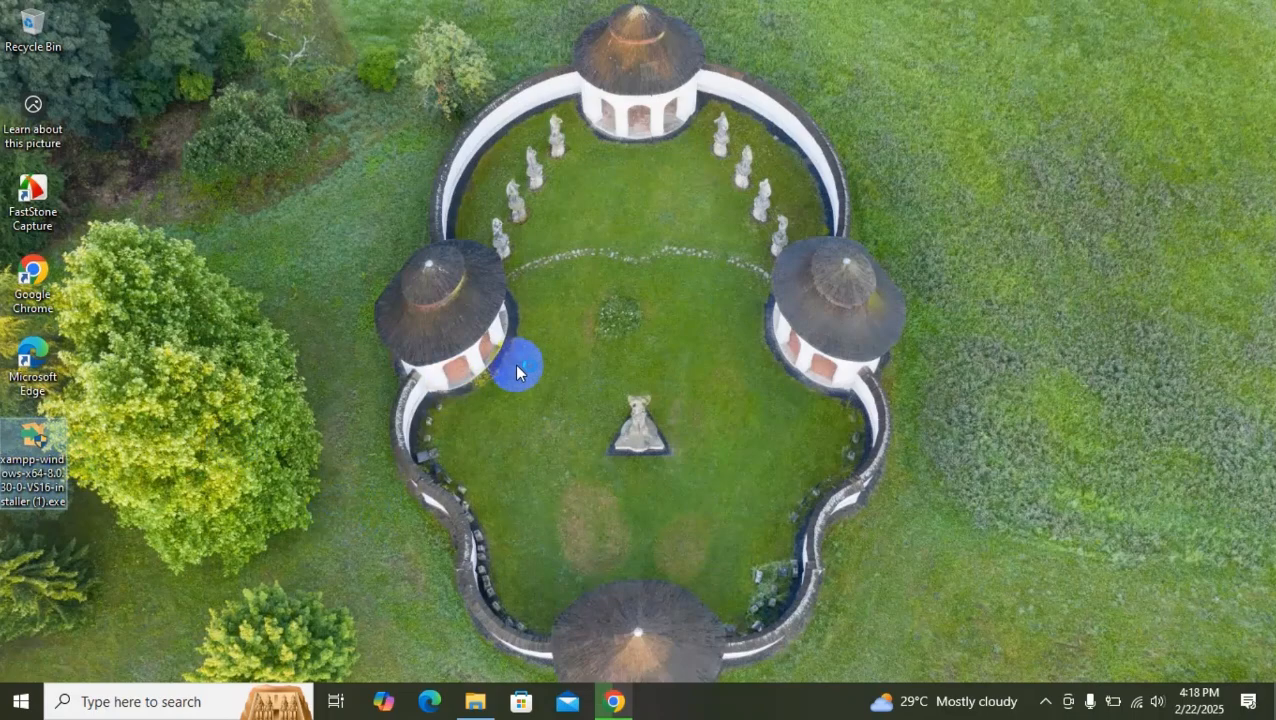
pyautogui.click(718, 465)
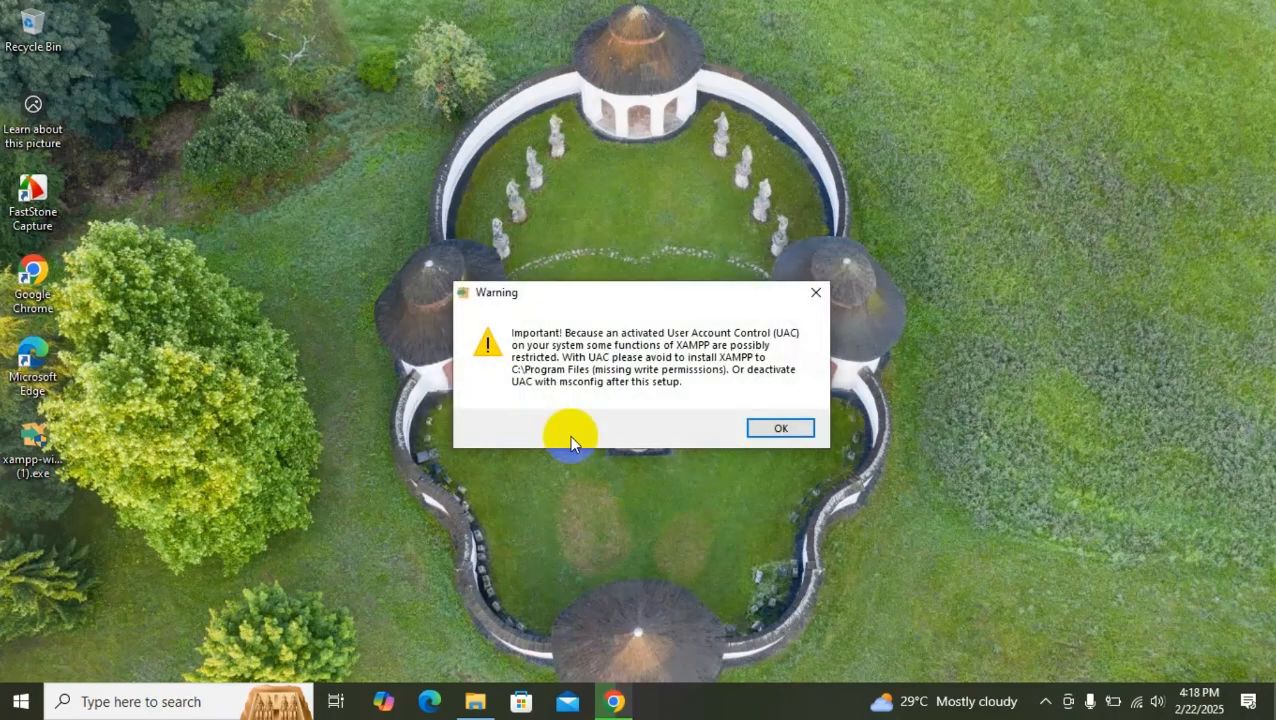
pyautogui.click(781, 428)
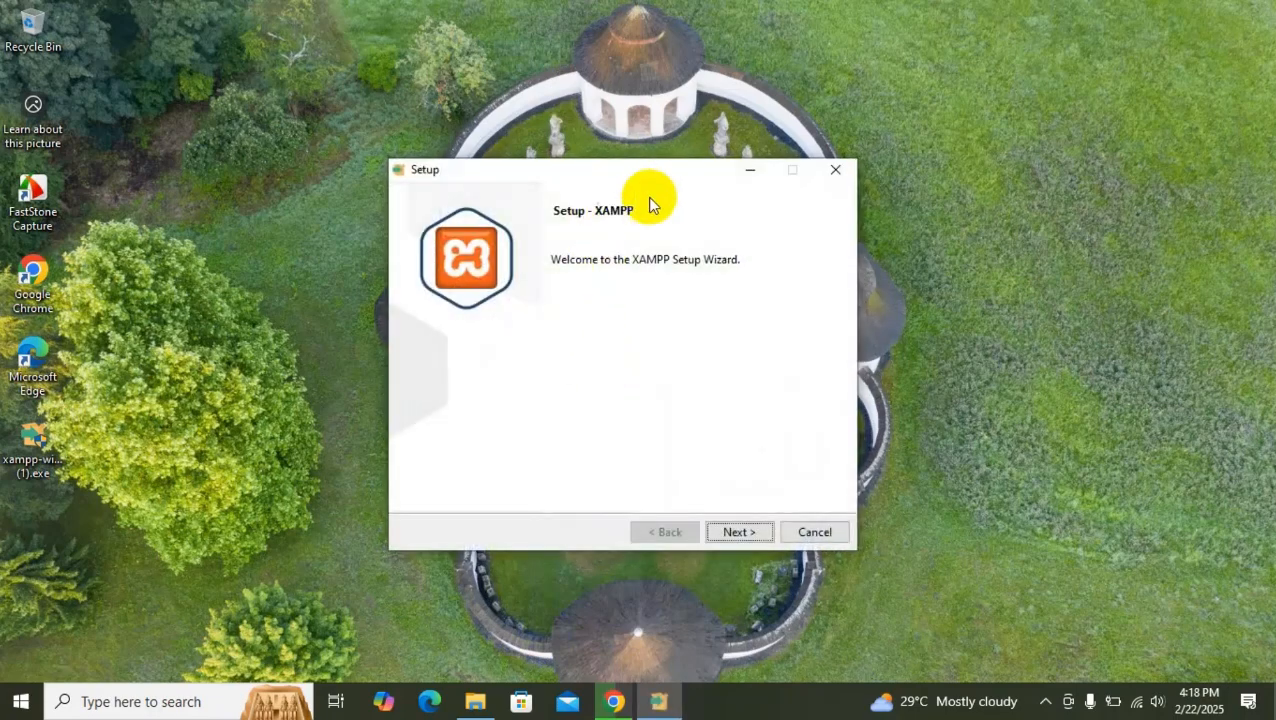
# Go through the XAMPP setup wizard with all components selected and English as the language, and start the installation.
pyautogui.click(743, 508)
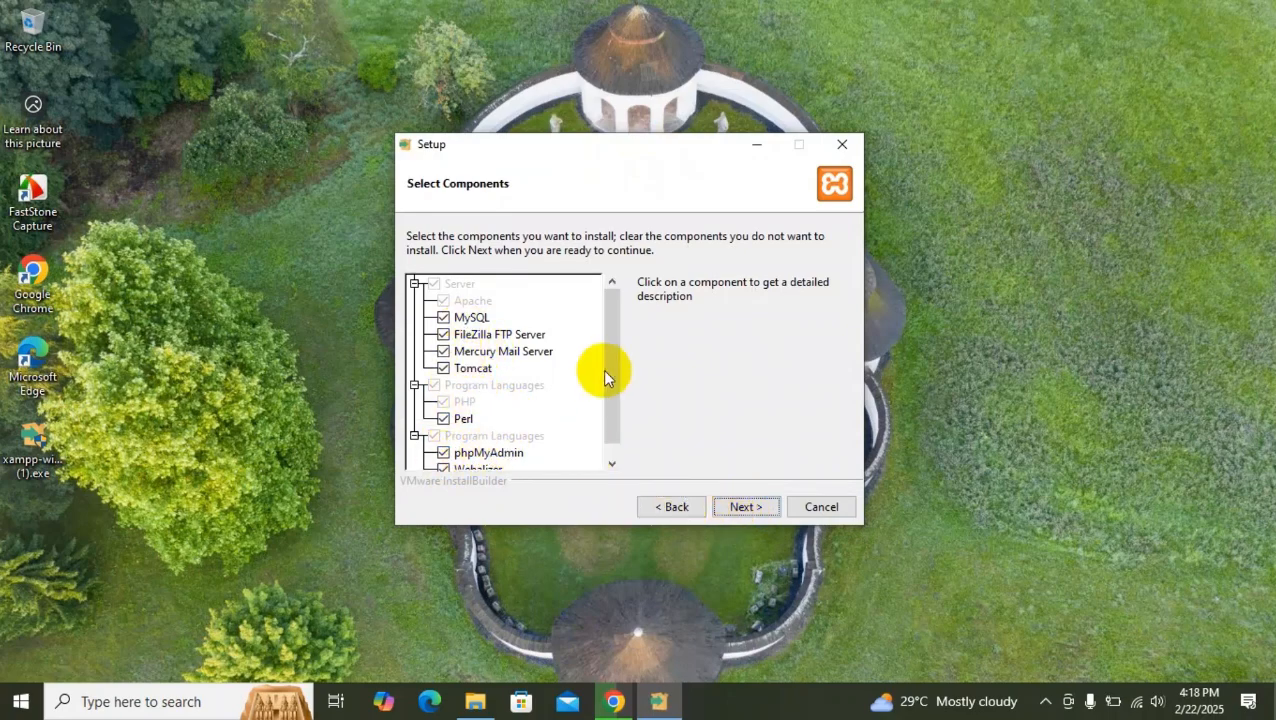
pyautogui.moveTo(614, 360); pyautogui.dragTo(598, 330)
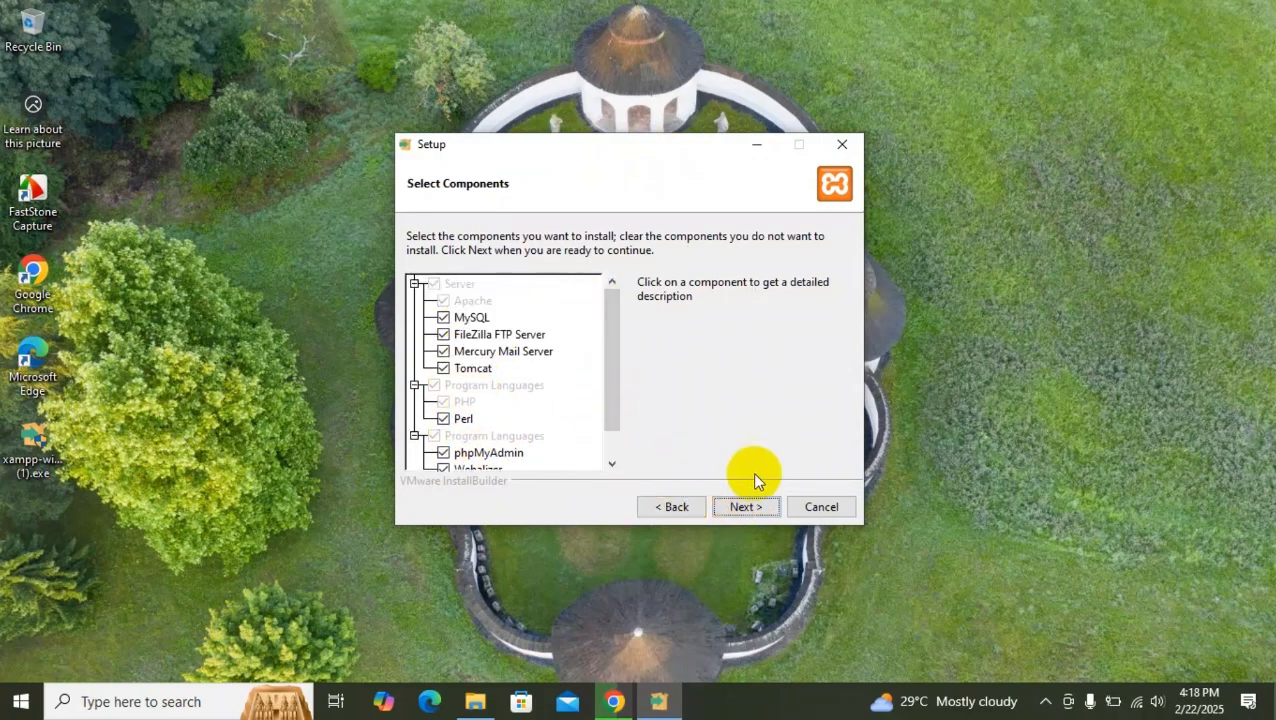
pyautogui.click(748, 507)
pyautogui.click(740, 509)
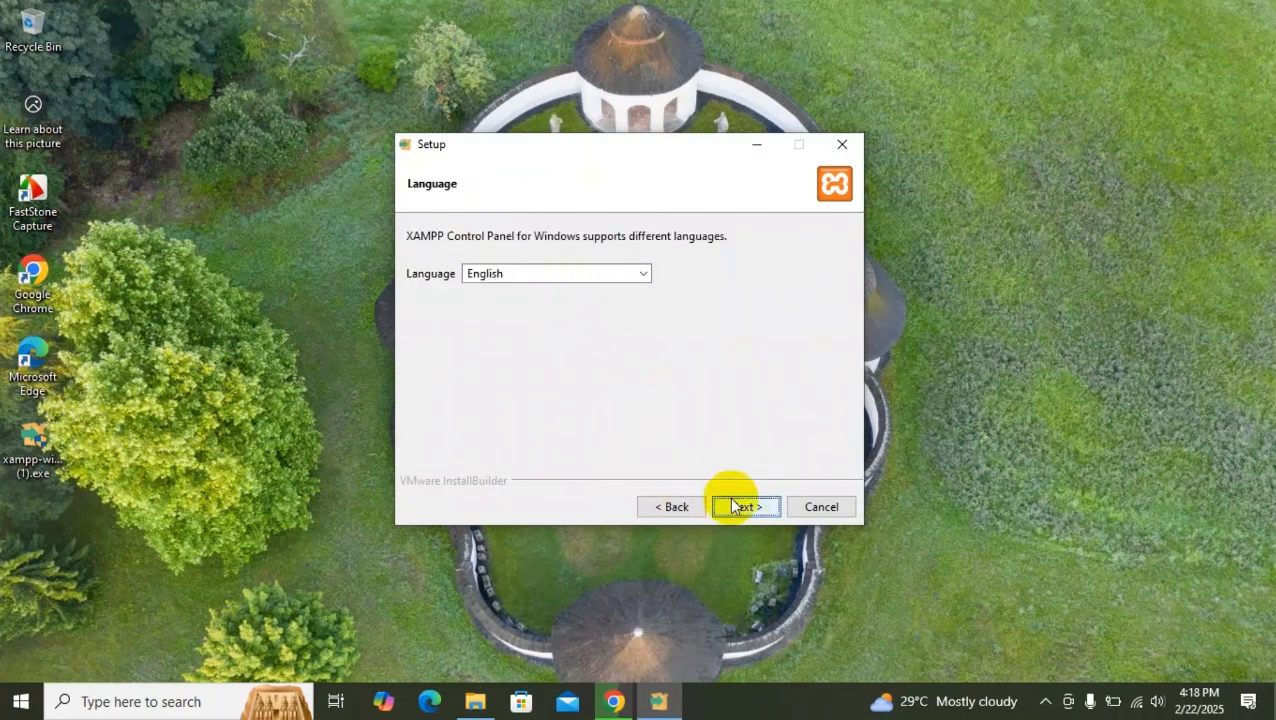
pyautogui.click(736, 506)
pyautogui.click(738, 507)
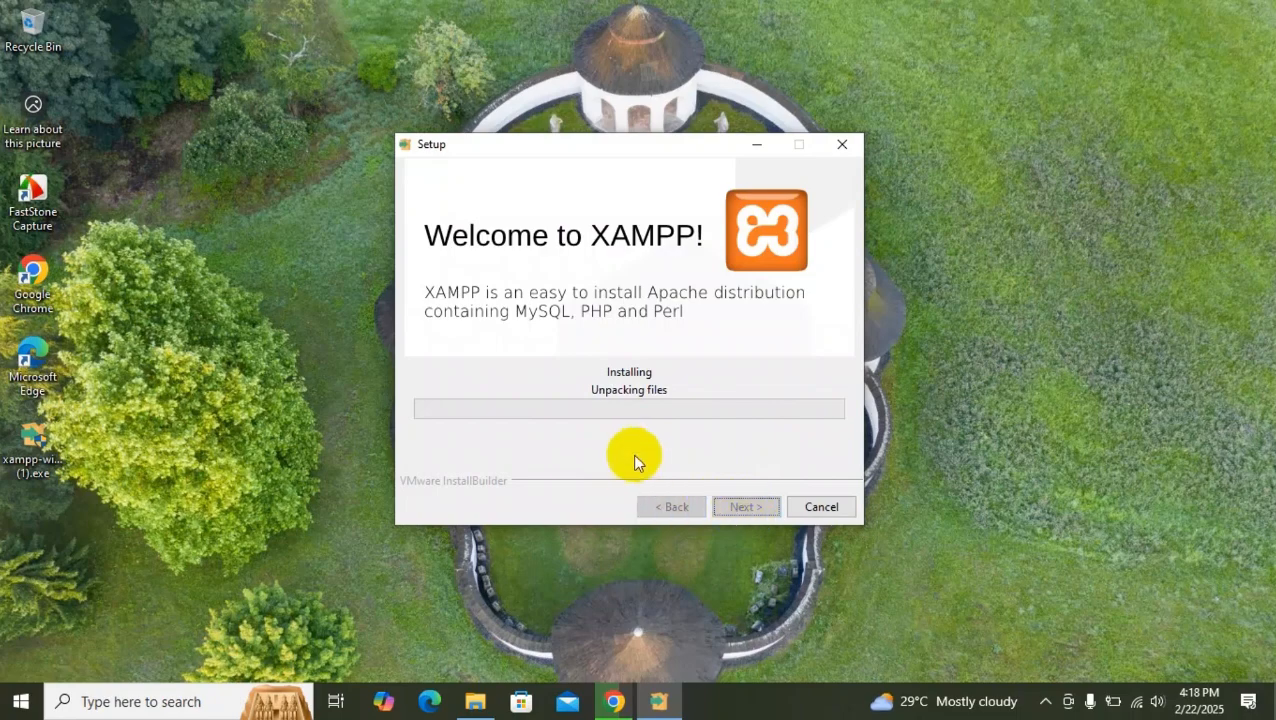
pyautogui.moveTo(619, 152); pyautogui.dragTo(637, 122)
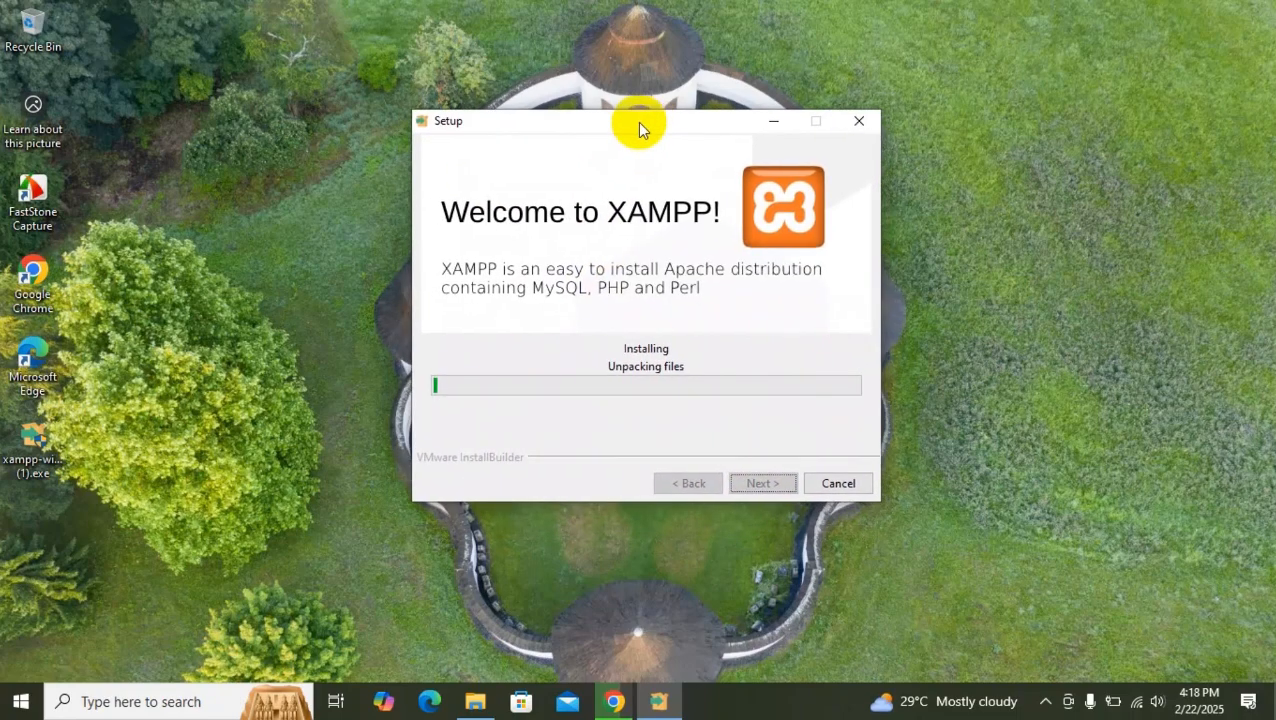
# Switch to Chrome, close the blank tab beside the WordPress download page and open a fresh tab.
pyautogui.moveTo(603, 715)
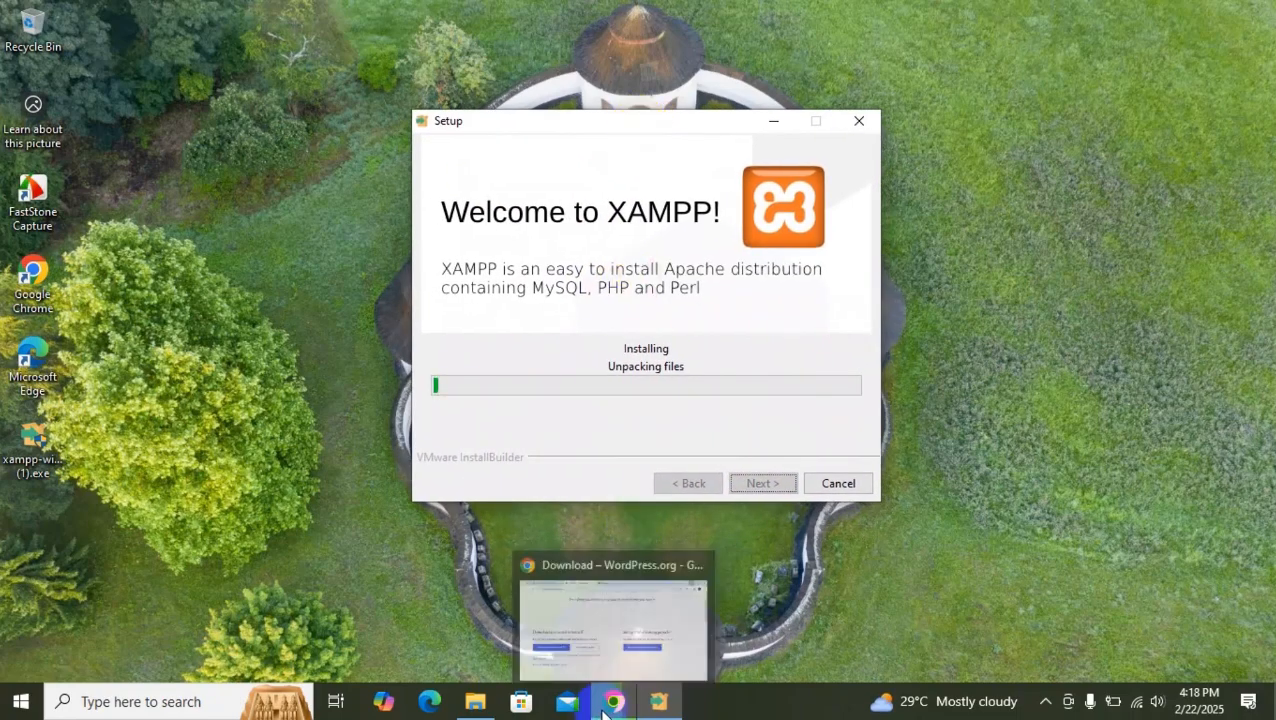
pyautogui.click(613, 702)
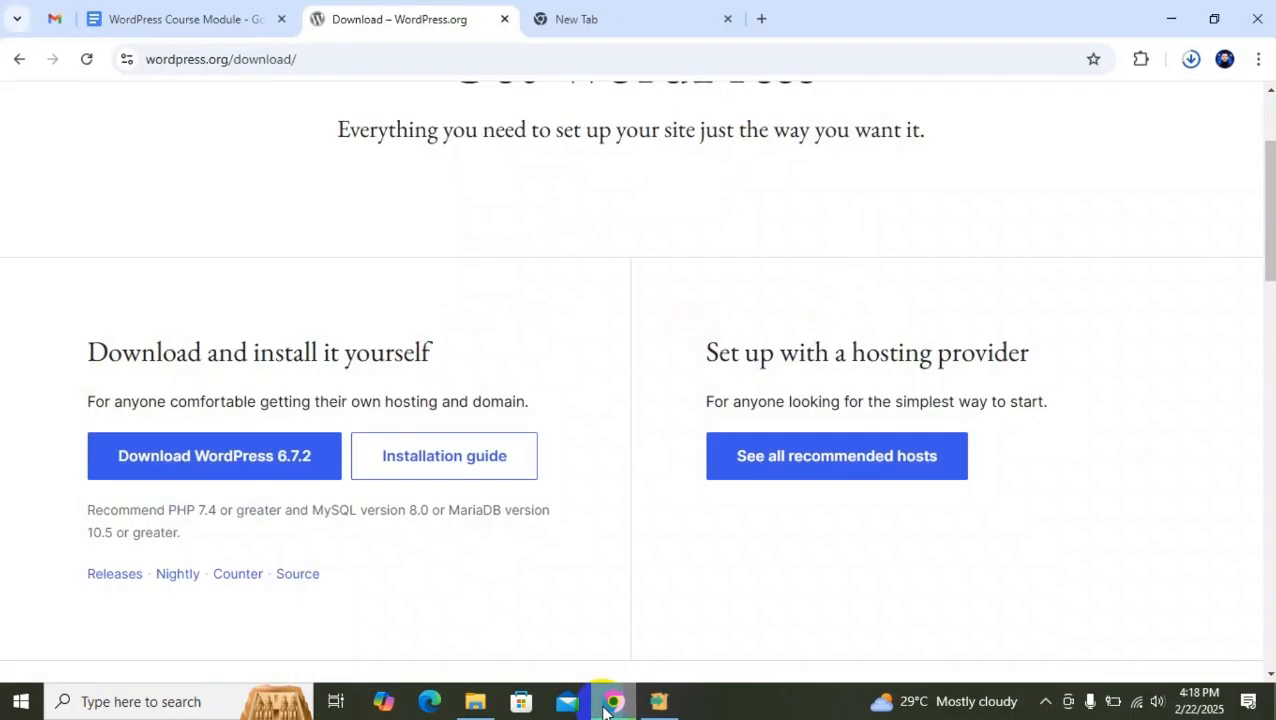
pyautogui.click(588, 16)
pyautogui.click(728, 19)
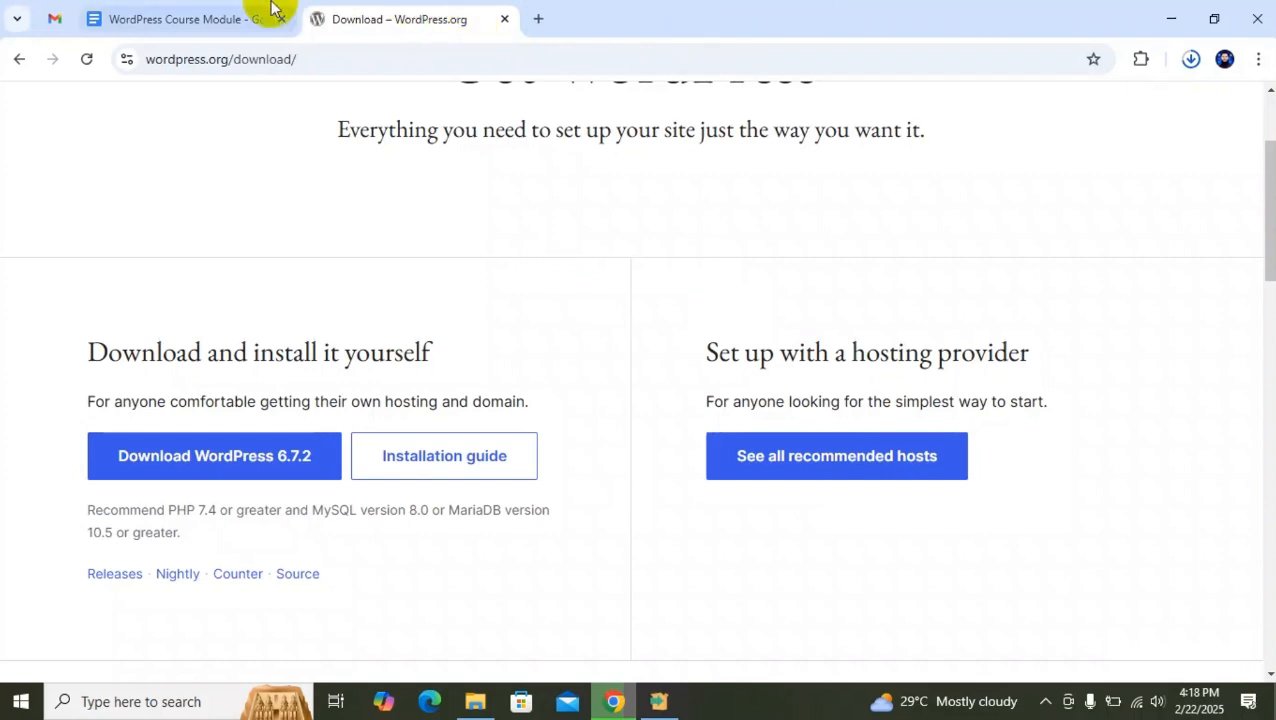
pyautogui.click(538, 19)
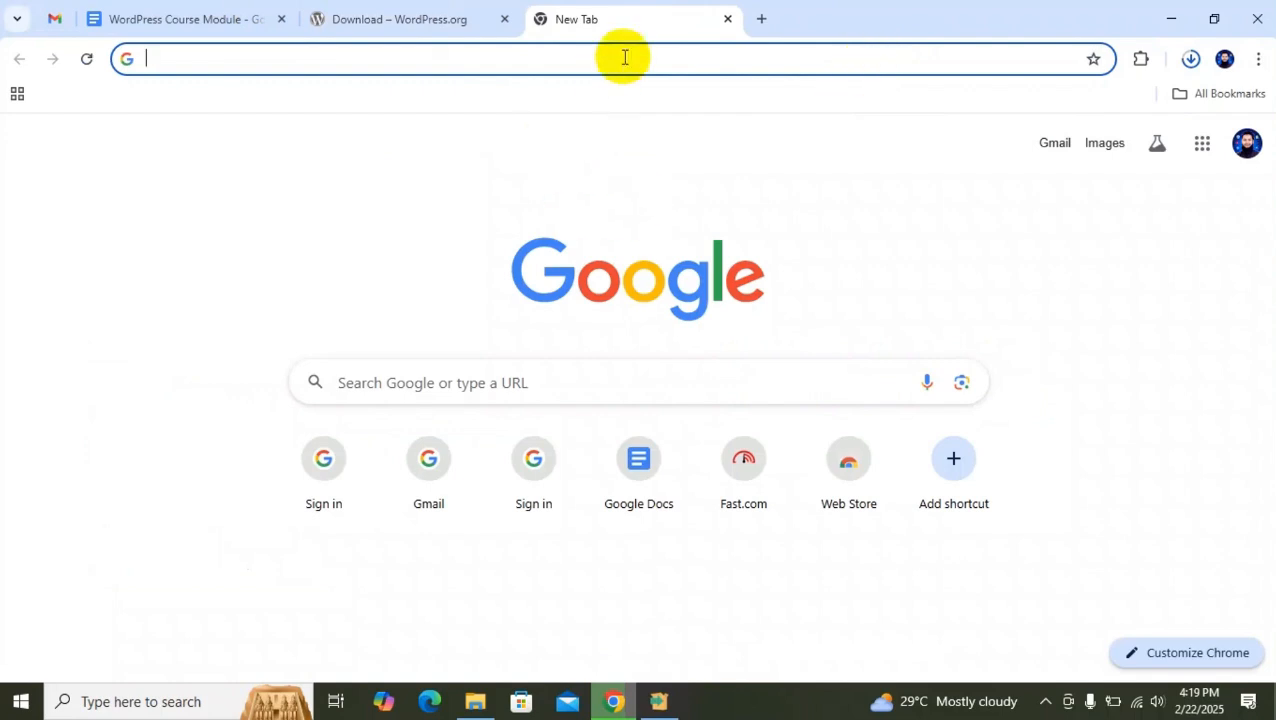
# Search Google for "hosting company".
pyautogui.write('l')
pyautogui.press('BackSpace')
pyautogui.write('ho')
pyautogui.press('BackSpace')
pyautogui.press('BackSpace')
pyautogui.write('hosting')
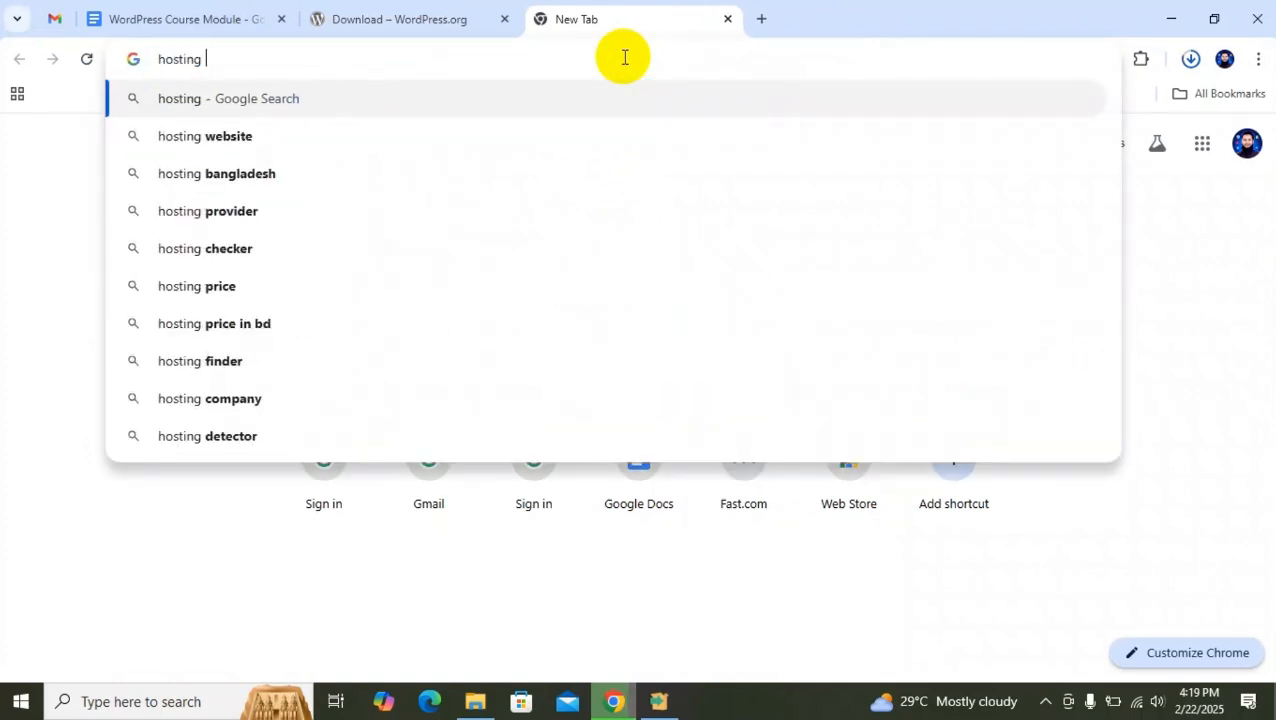
pyautogui.press('BackSpace')
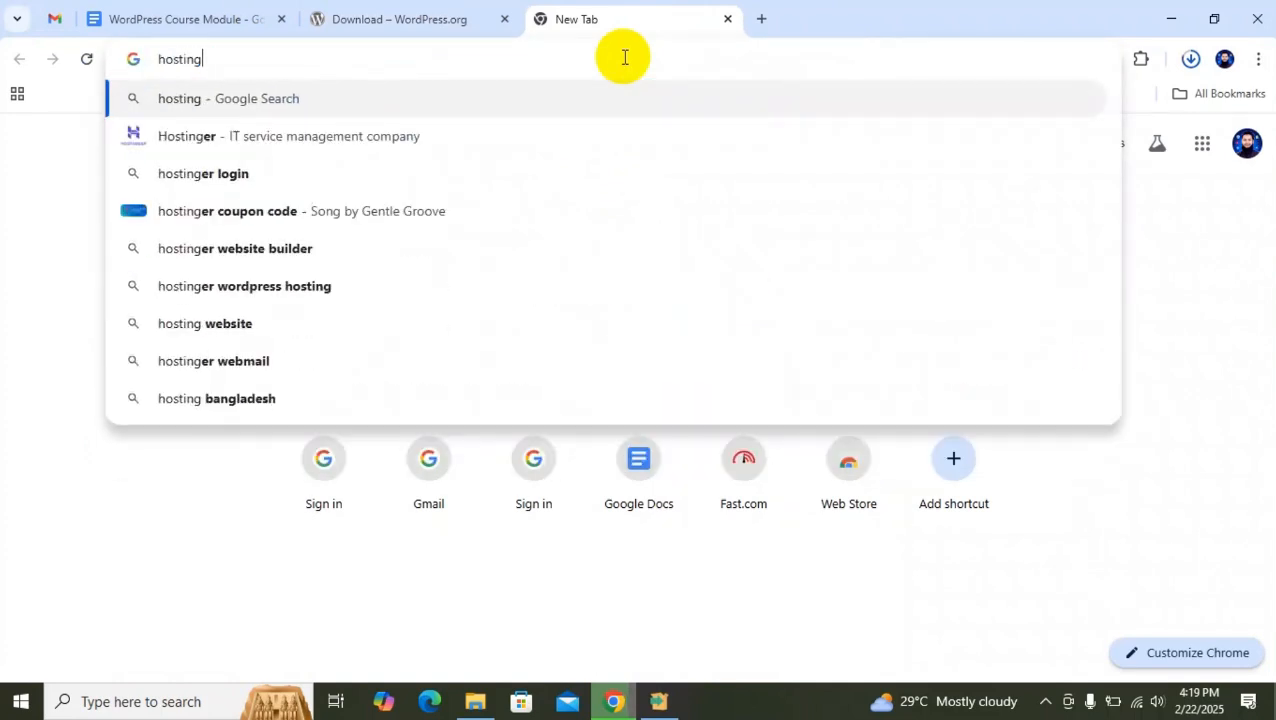
pyautogui.write('cop')
pyautogui.press('BackSpace')
pyautogui.write('mp')
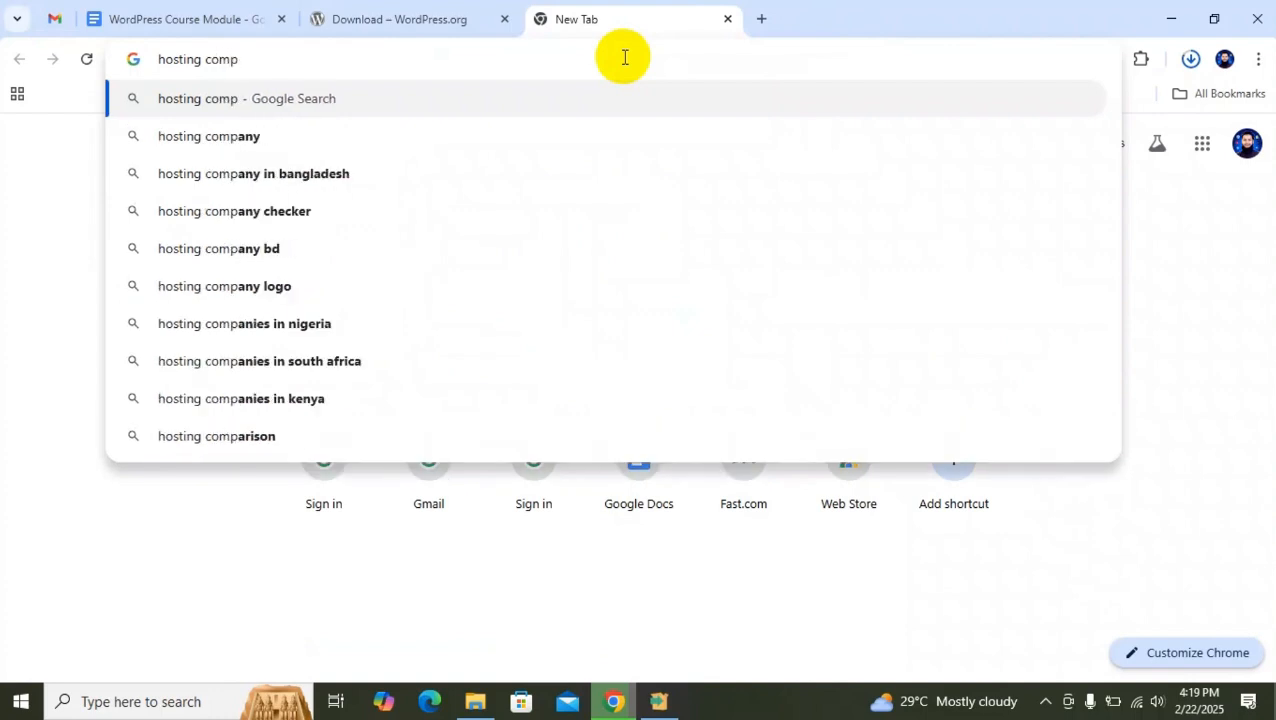
pyautogui.write('any')
pyautogui.press('Return')
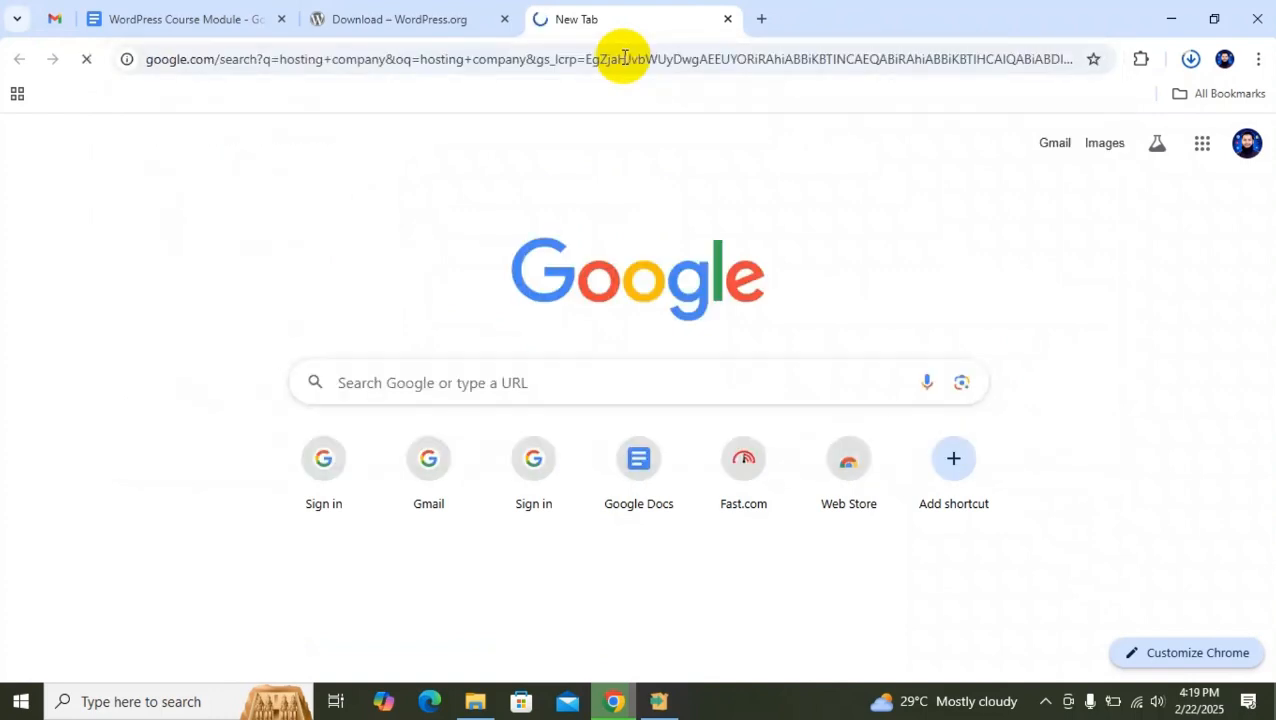
# Look through the hosting company search results and open Hostinger's sponsored web hosting result.
pyautogui.scroll(-3, 392, 427)
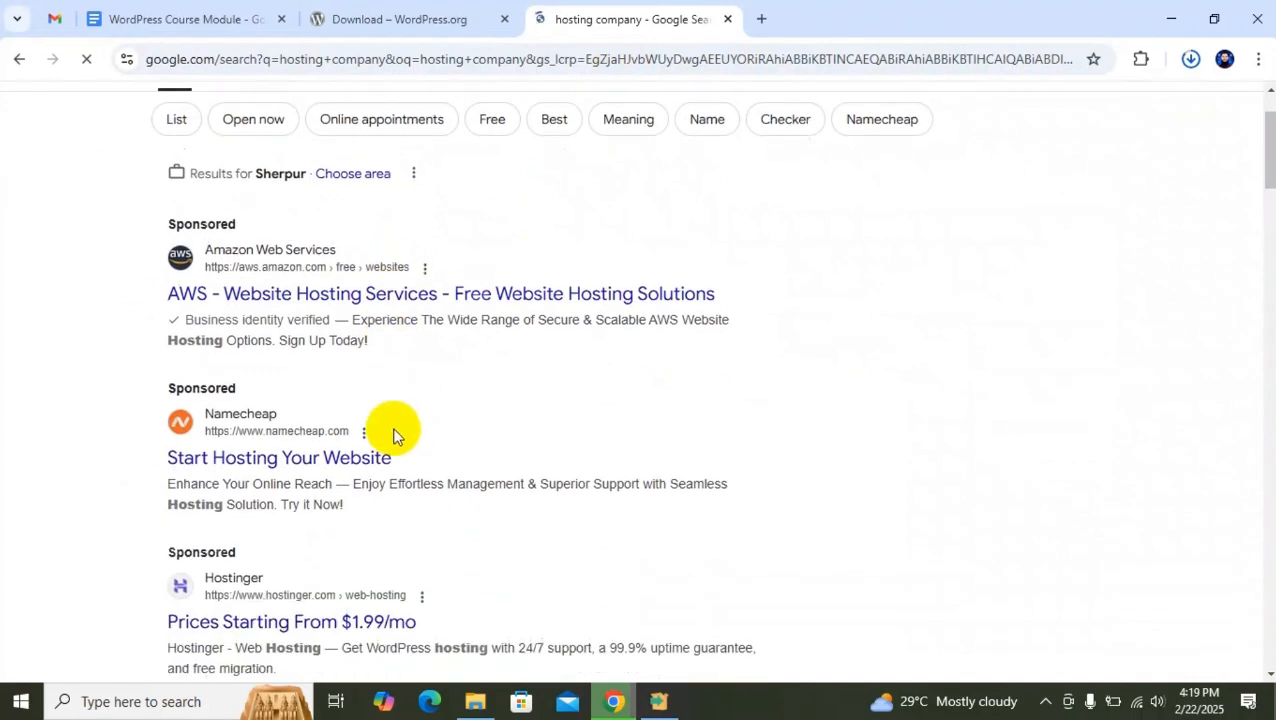
pyautogui.scroll(-1, 395, 436)
pyautogui.scroll(-5, 393, 430)
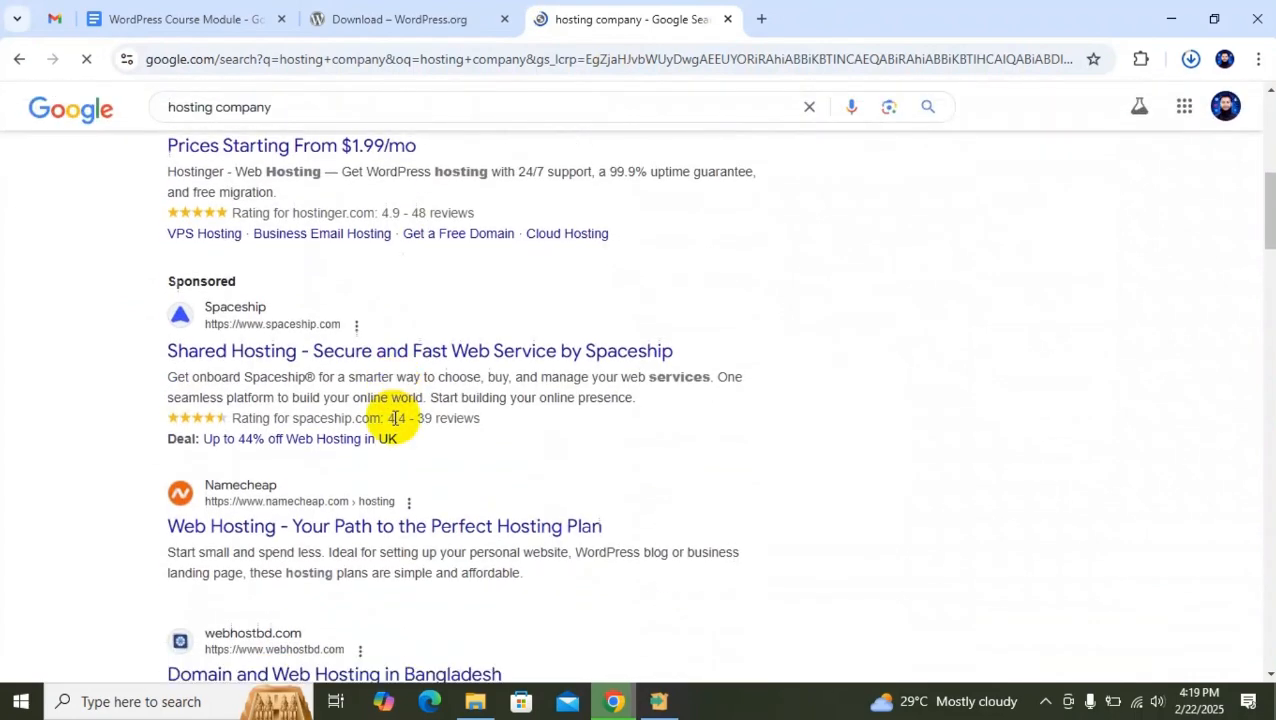
pyautogui.scroll(5, 393, 430)
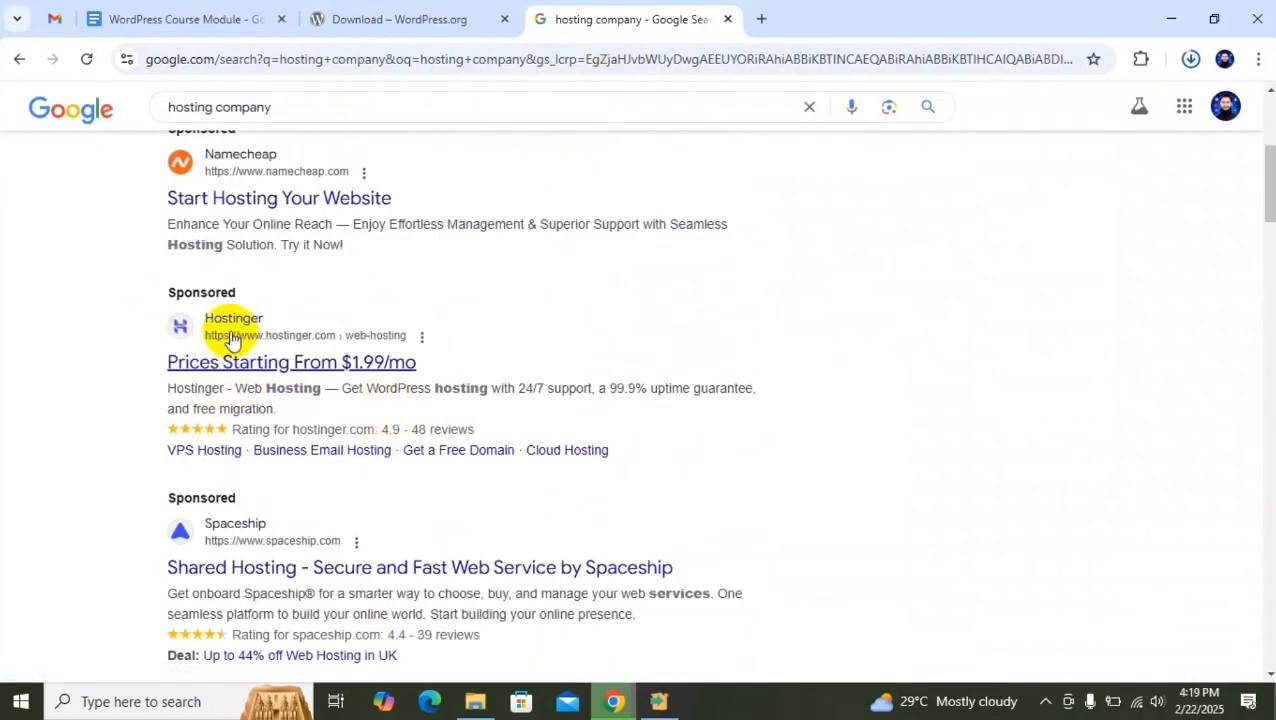
pyautogui.click(229, 368)
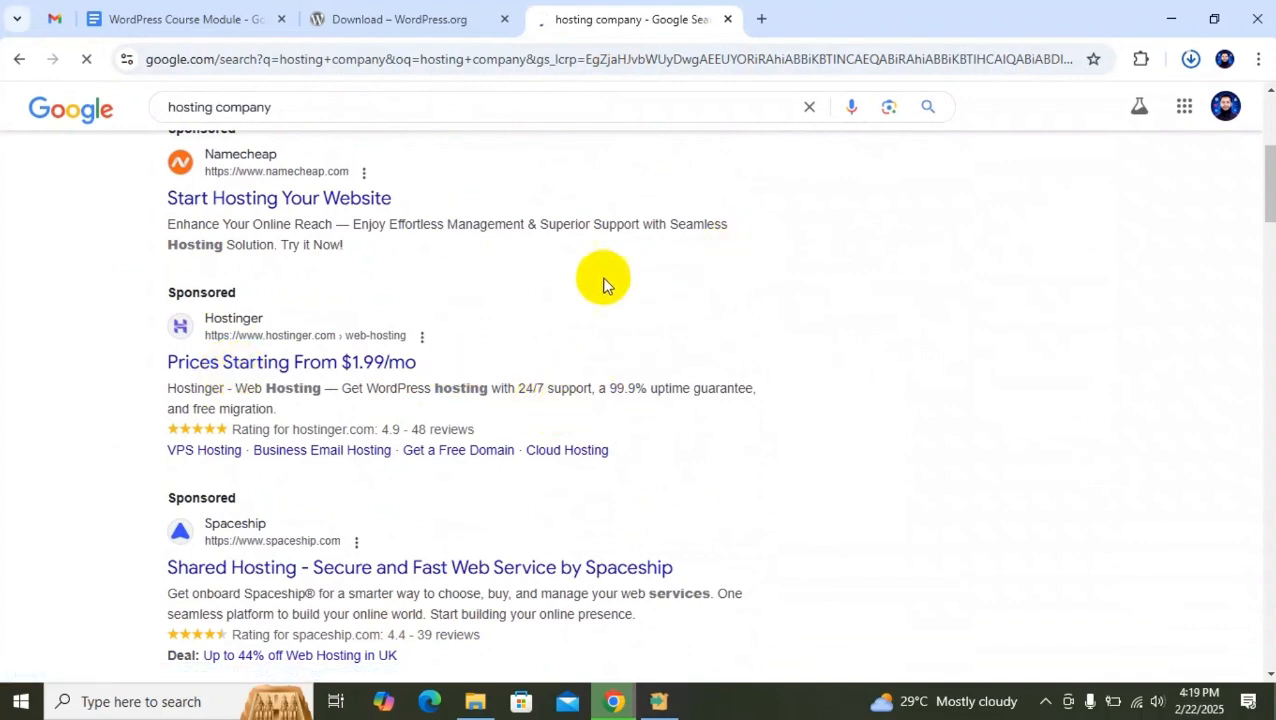
# Review the offer and the hosting plans on Hostinger's web hosting page, dismissing the Kodee chat window.
pyautogui.scroll(-3, 624, 330)
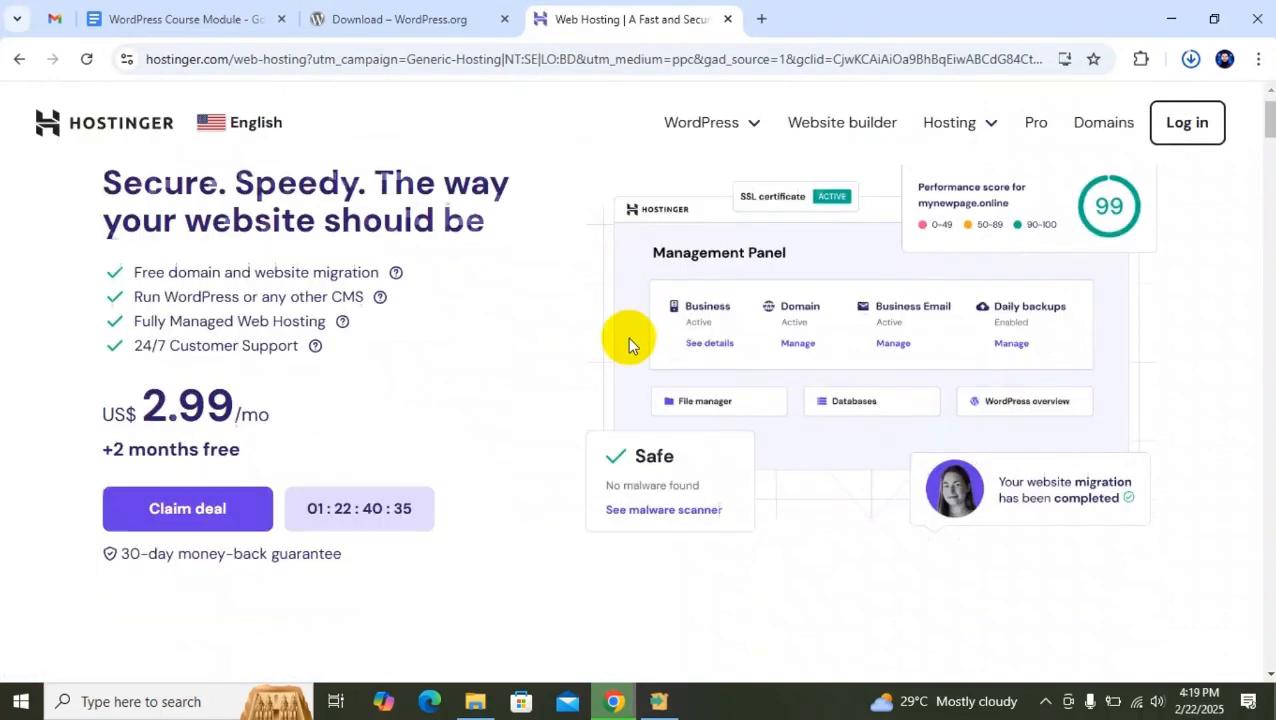
pyautogui.scroll(-2, 621, 310)
pyautogui.scroll(4, 621, 305)
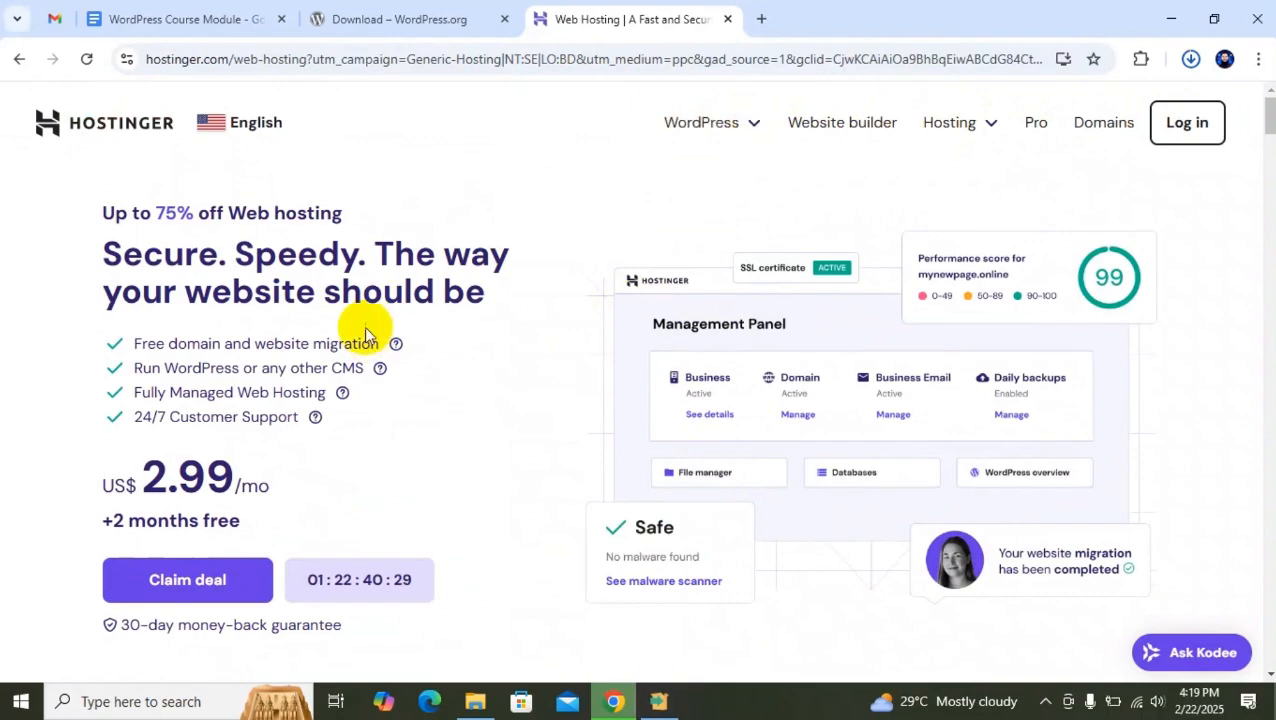
pyautogui.scroll(-10, 364, 326)
pyautogui.scroll(-15, 425, 305)
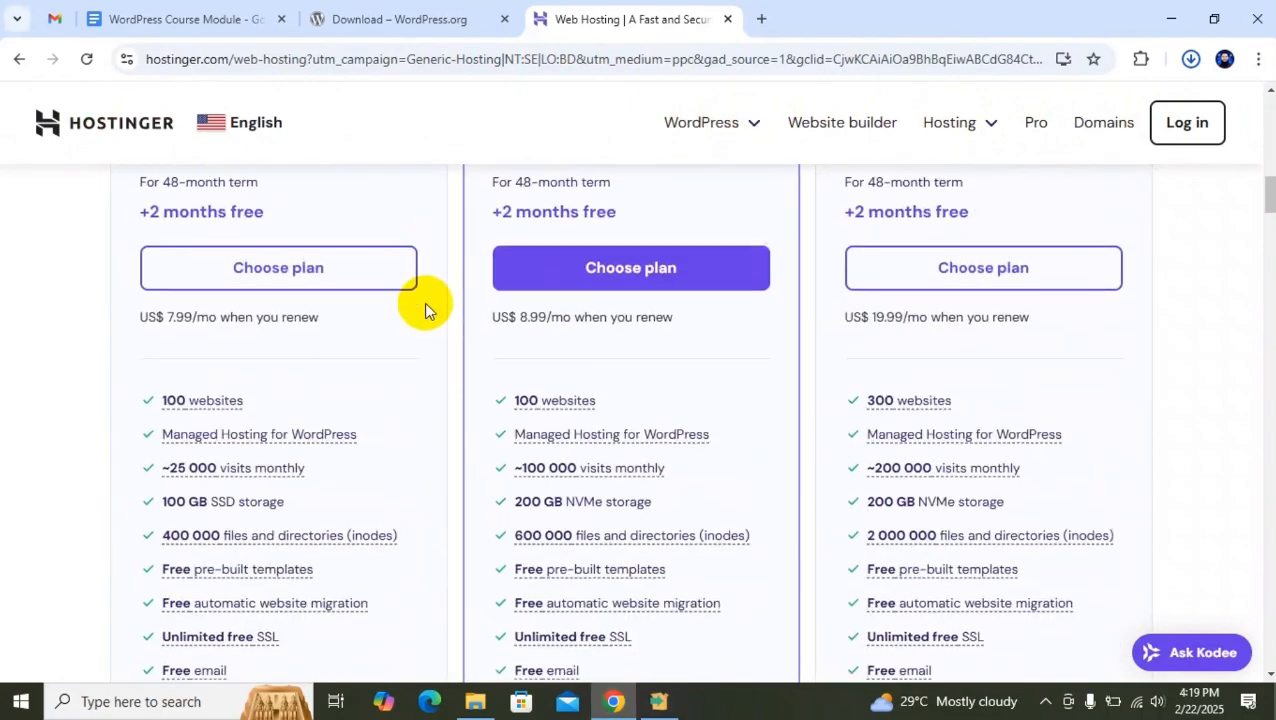
pyautogui.scroll(15, 431, 288)
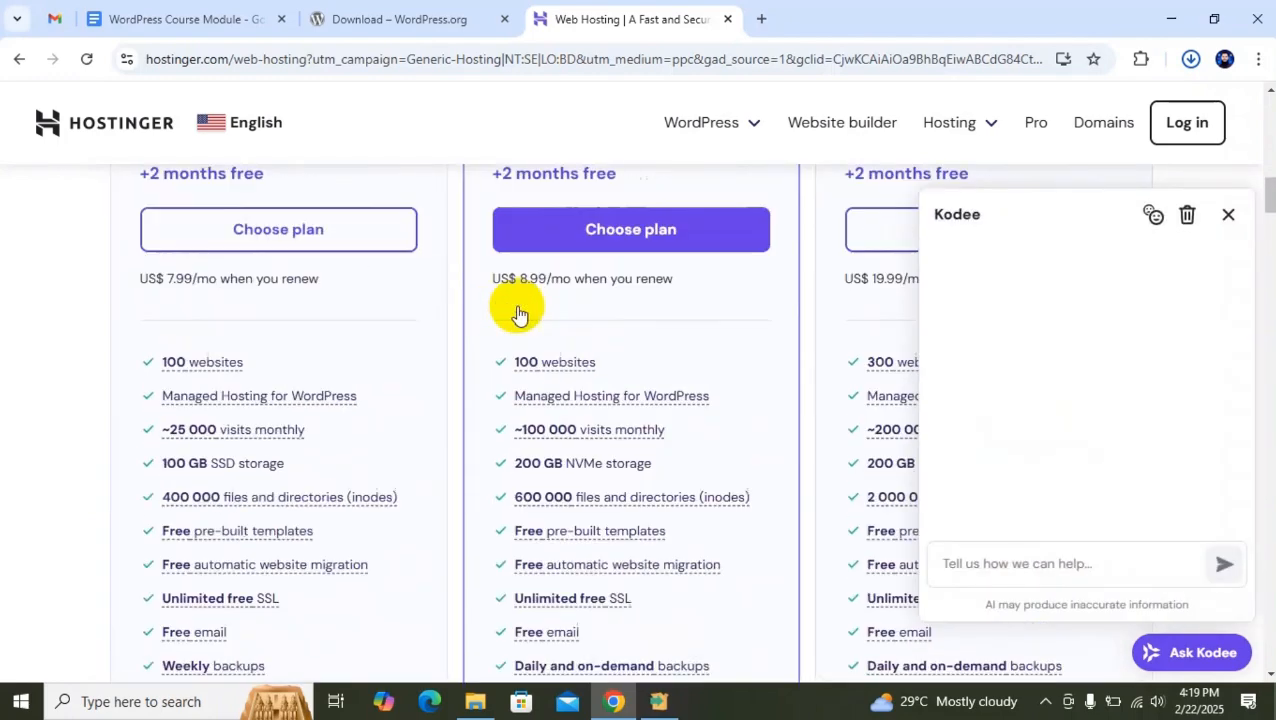
pyautogui.click(1228, 213)
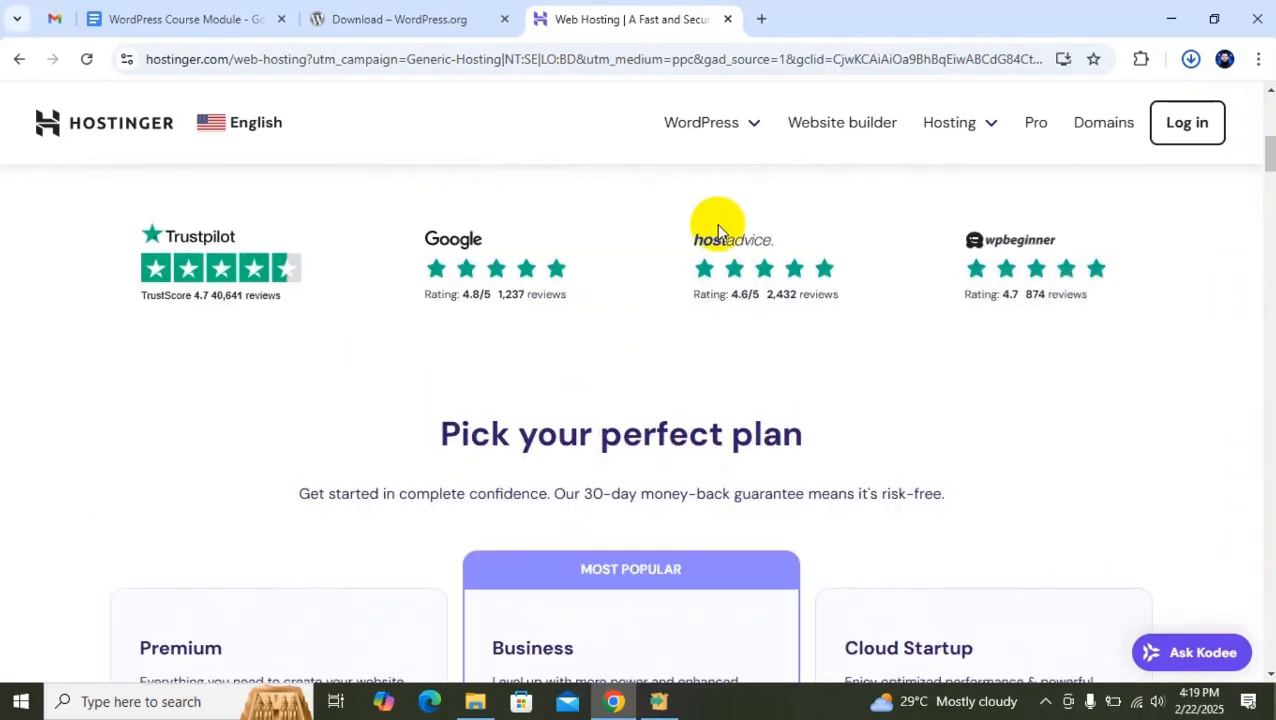
pyautogui.scroll(5, 712, 228)
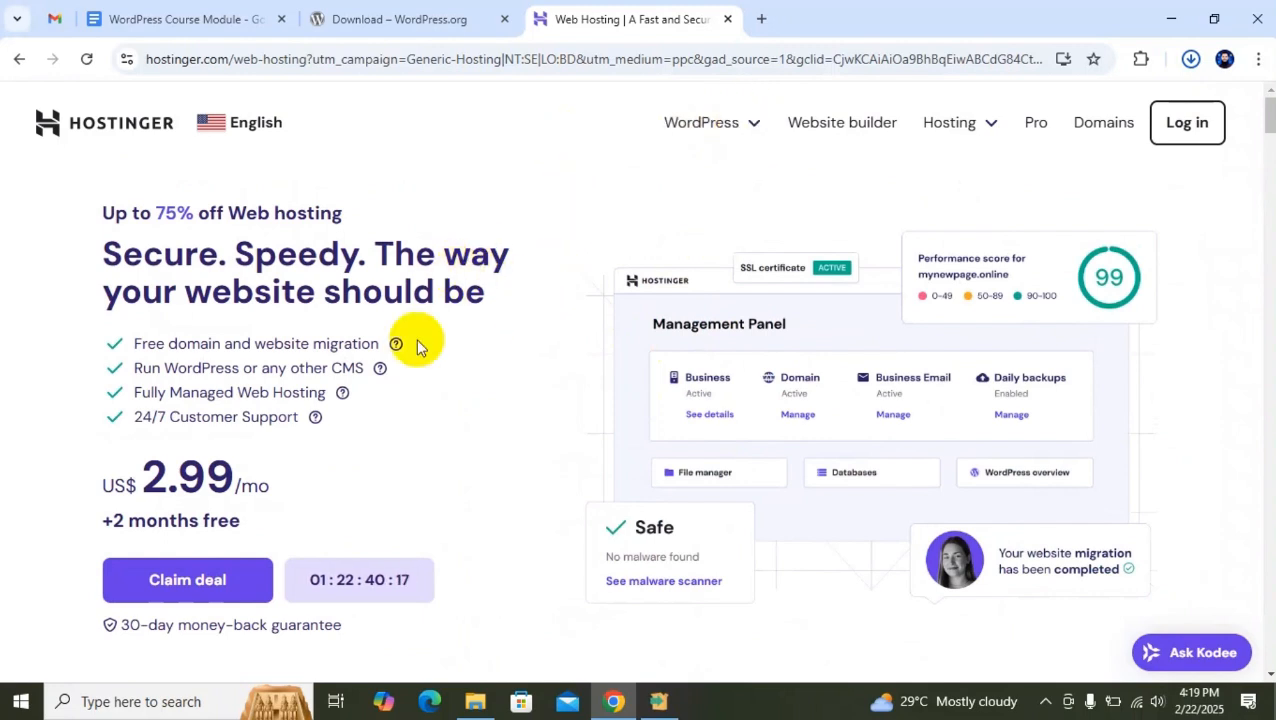
# Switch to the XAMPP setup window, move it slightly up and finish the installation.
pyautogui.click(666, 708)
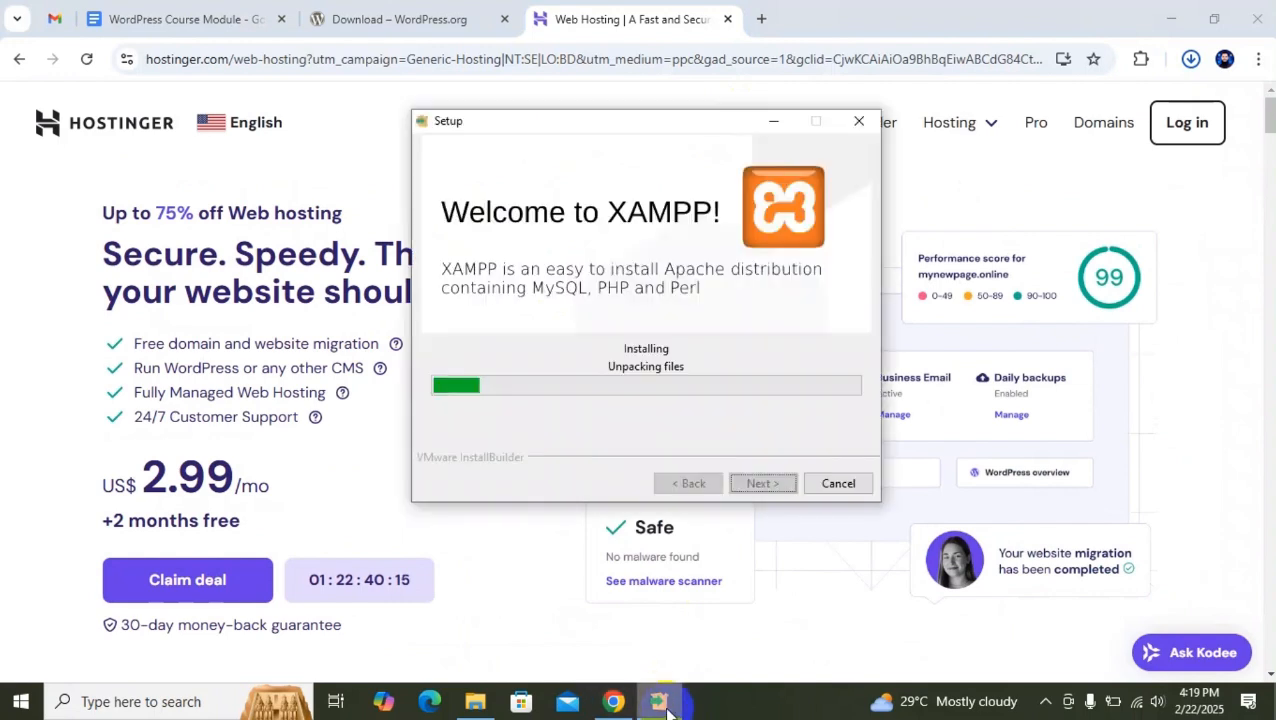
pyautogui.moveTo(668, 130); pyautogui.dragTo(649, 103)
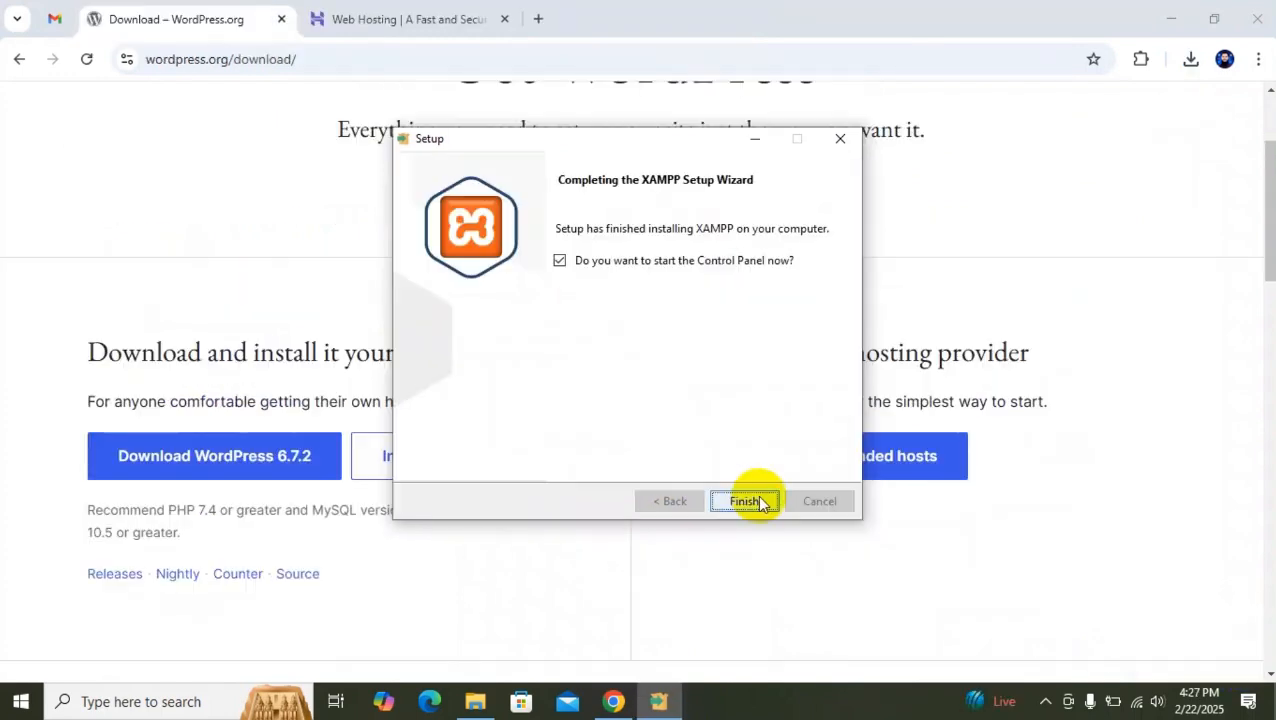
pyautogui.click(755, 495)
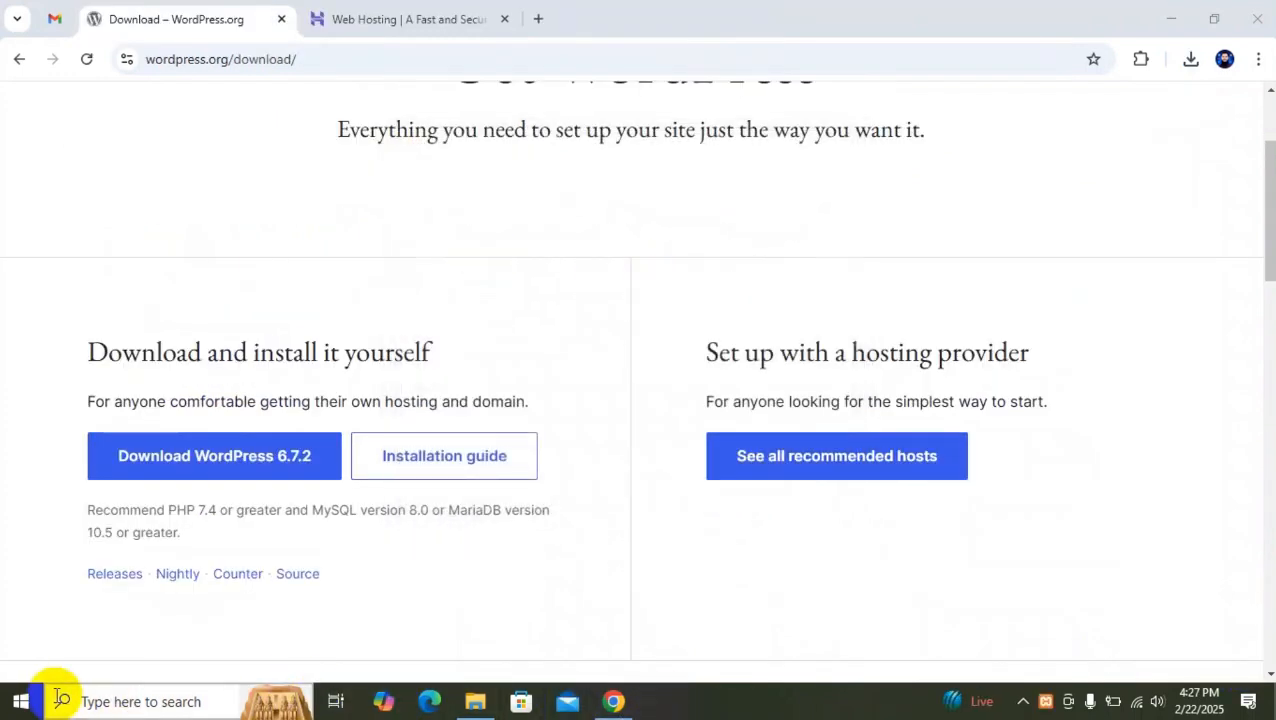
# Launch the XAMPP Control Panel, move its front window toward the screen's centre and close the duplicate window behind it.
pyautogui.click(30, 709)
pyautogui.click(150, 142)
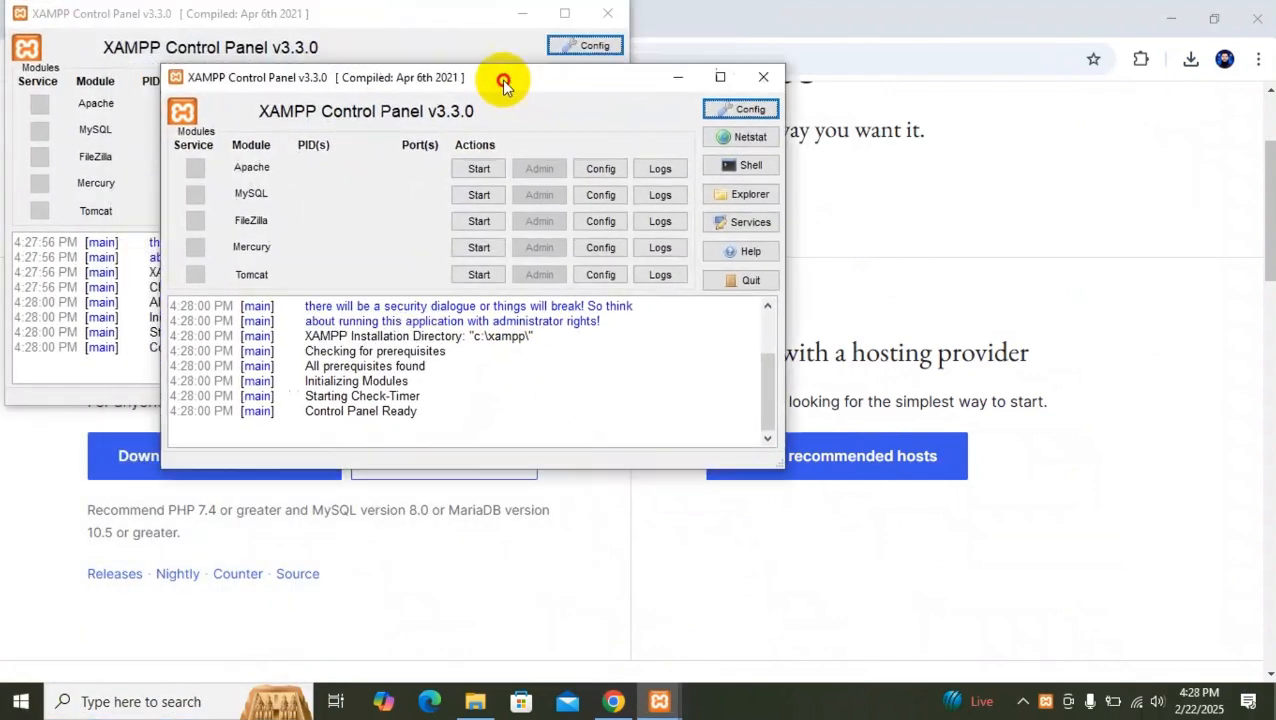
pyautogui.moveTo(501, 80); pyautogui.dragTo(647, 140)
pyautogui.click(607, 13)
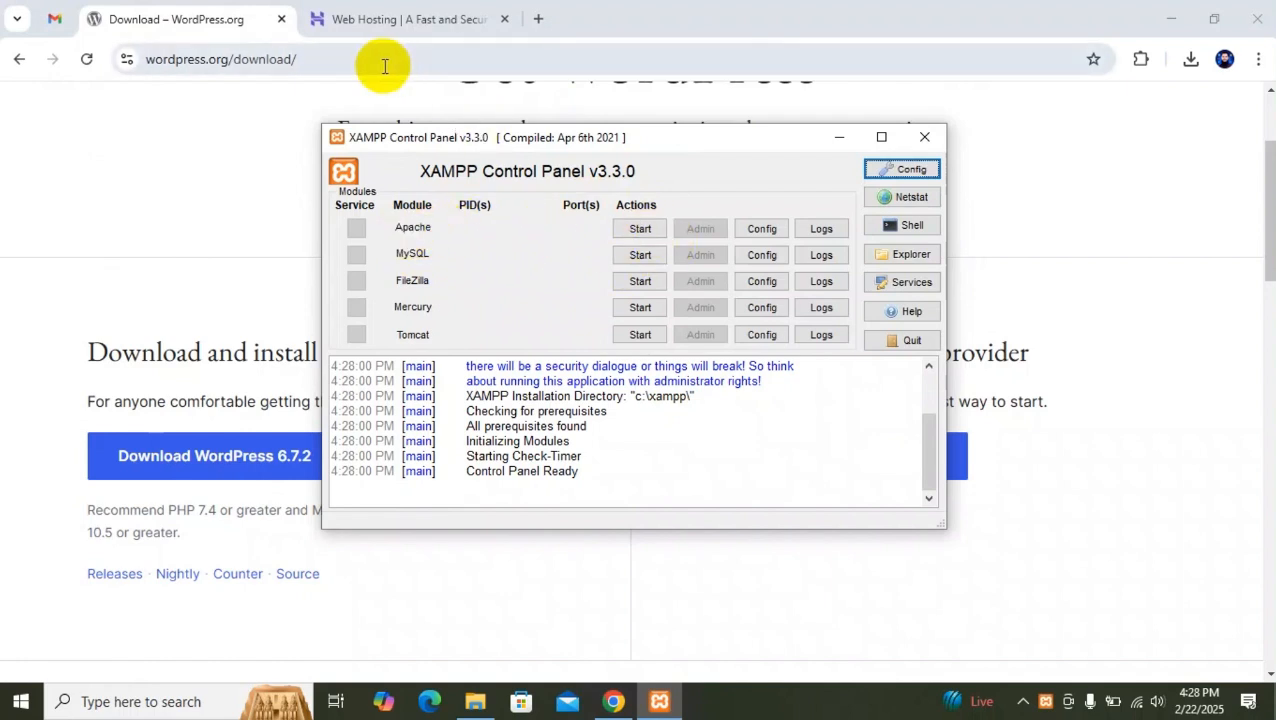
# Check the WordPress download page's address, return to the XAMPP Control Panel and start the Apache and MySQL modules.
pyautogui.click(297, 55)
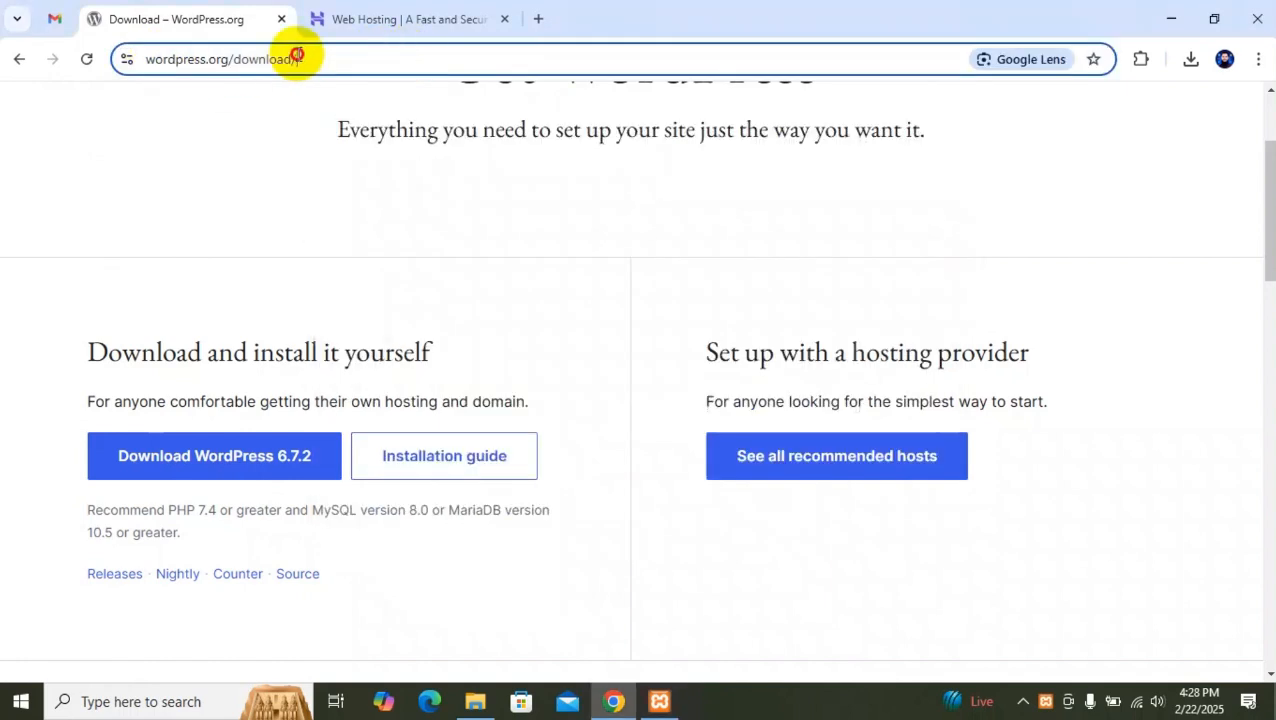
pyautogui.hotkey('alt', 'Tab')
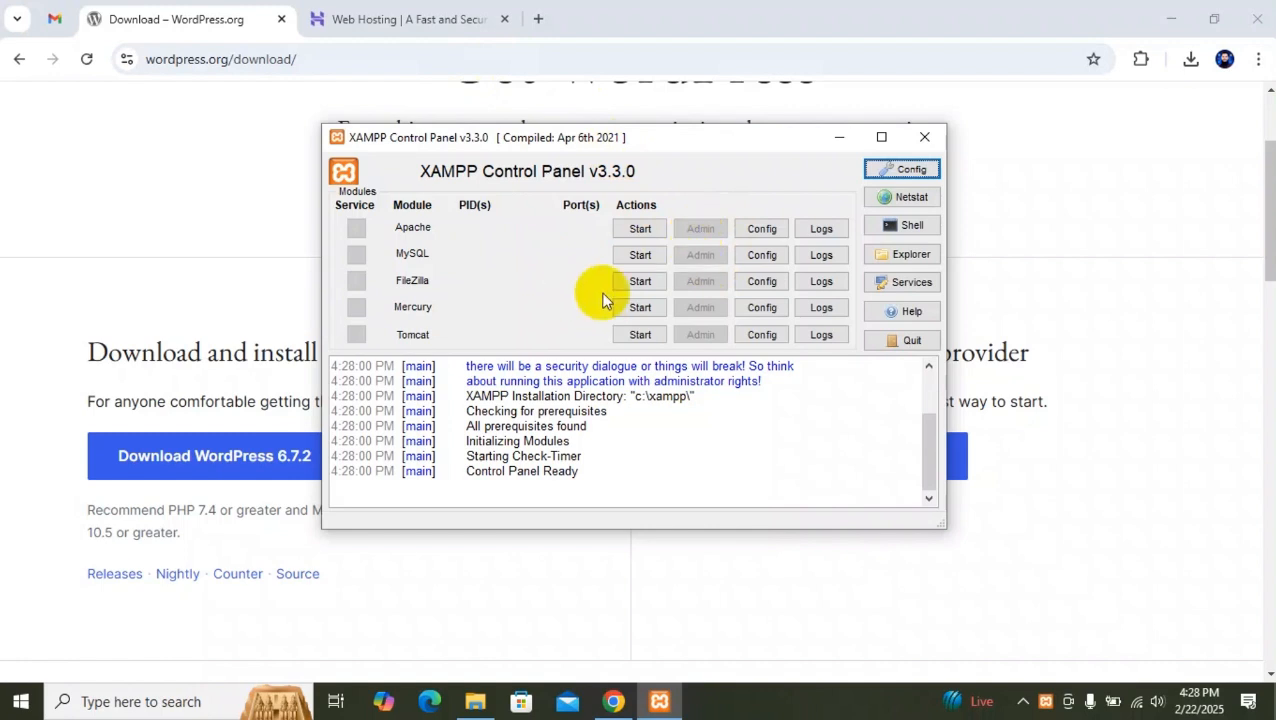
pyautogui.moveTo(670, 144); pyautogui.dragTo(640, 135)
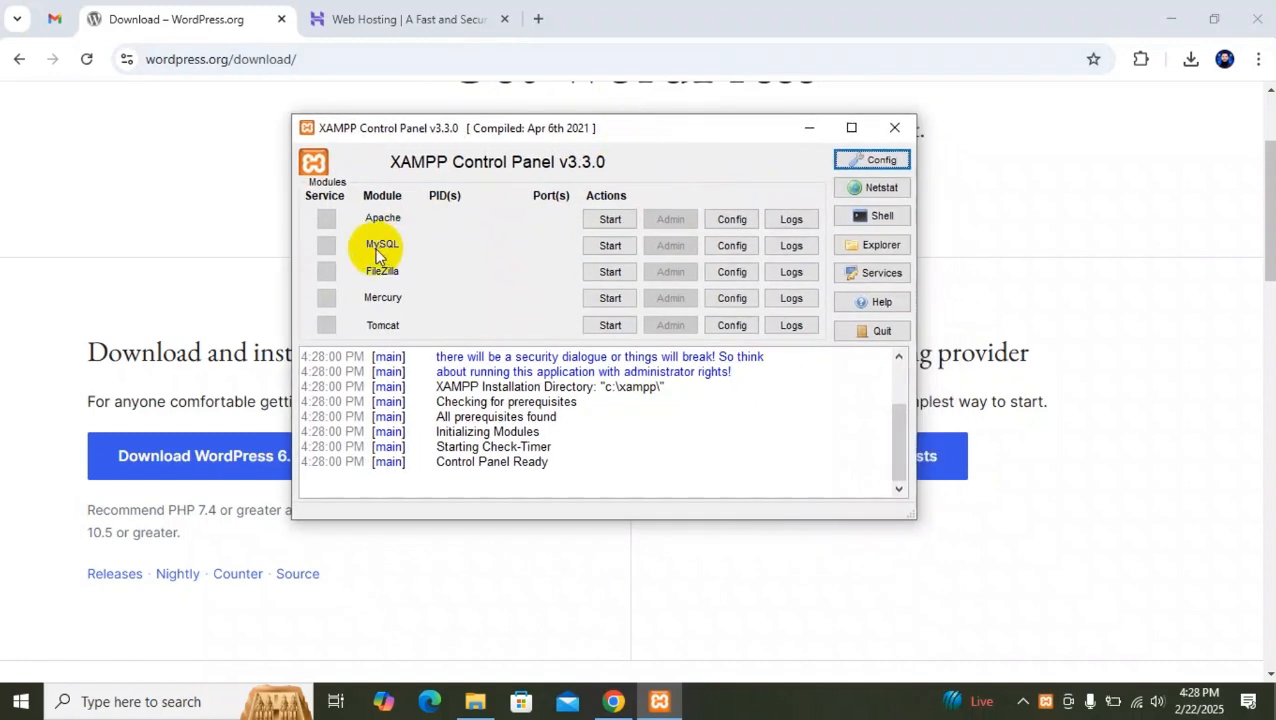
pyautogui.click(595, 222)
pyautogui.click(611, 246)
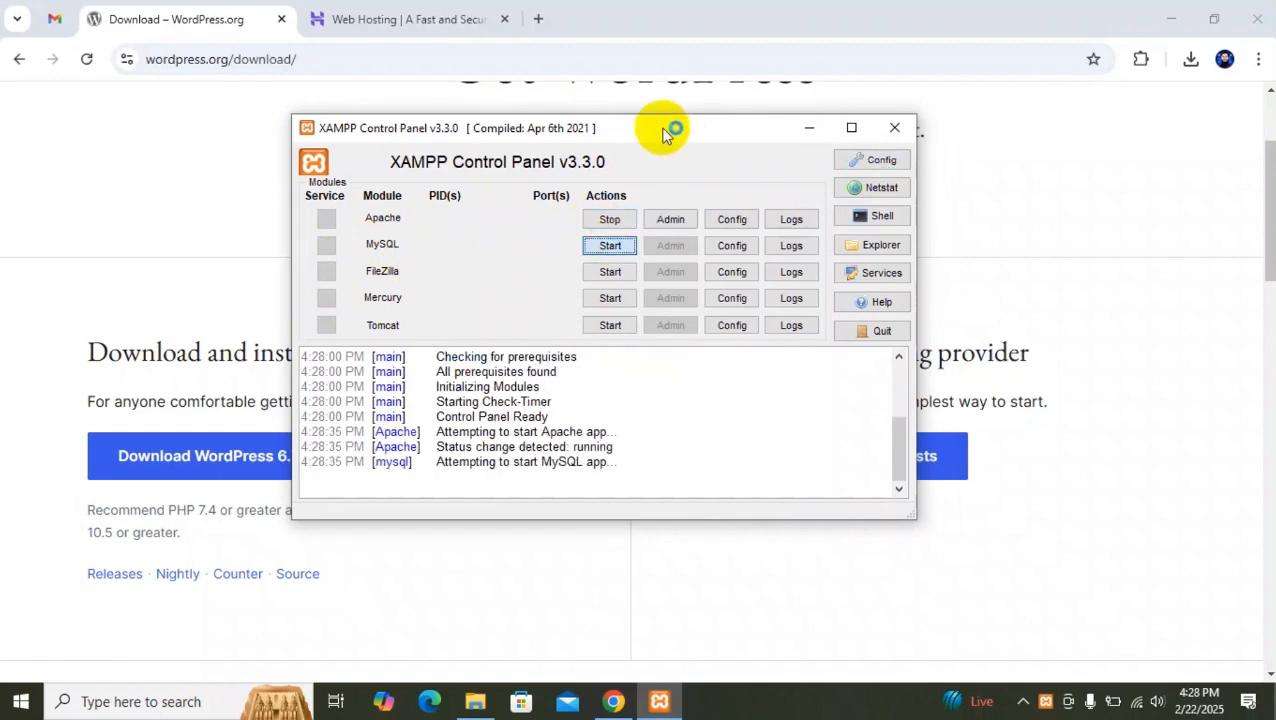
# Allow mysqld.exe and Apache HTTP Server through Windows Defender Firewall on public networks.
pyautogui.click(745, 516)
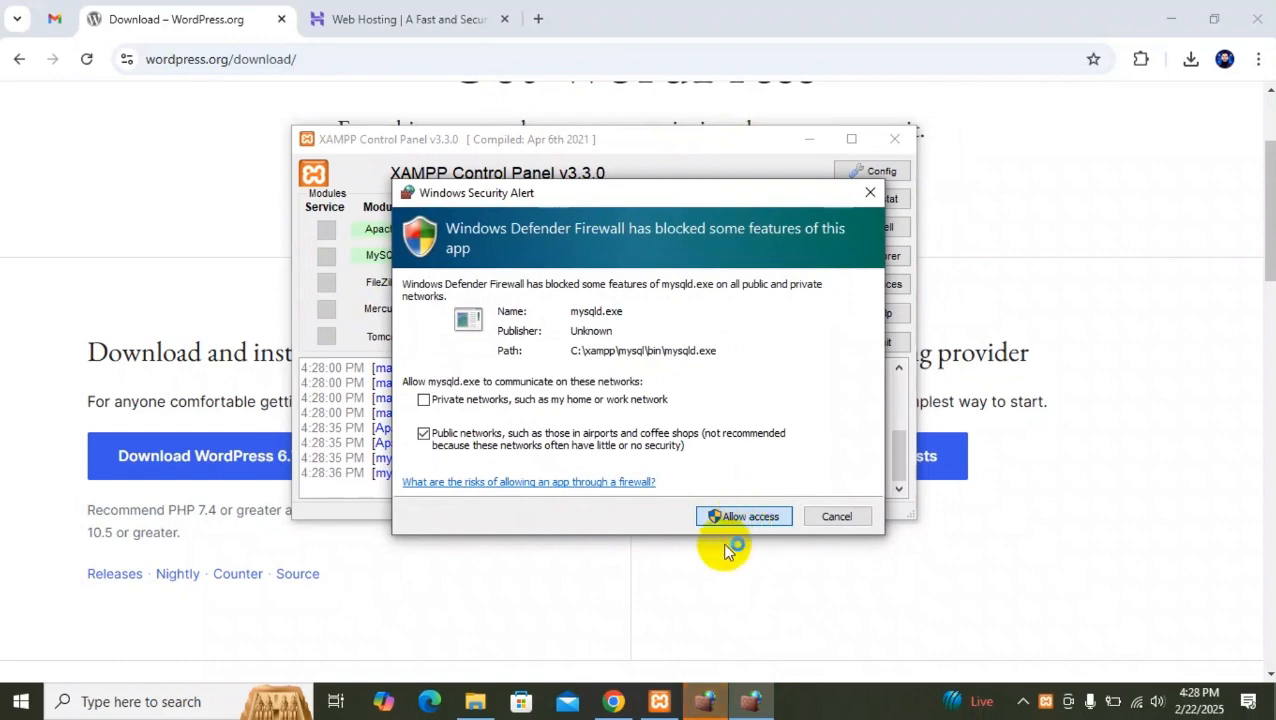
pyautogui.click(745, 516)
pyautogui.click(745, 516)
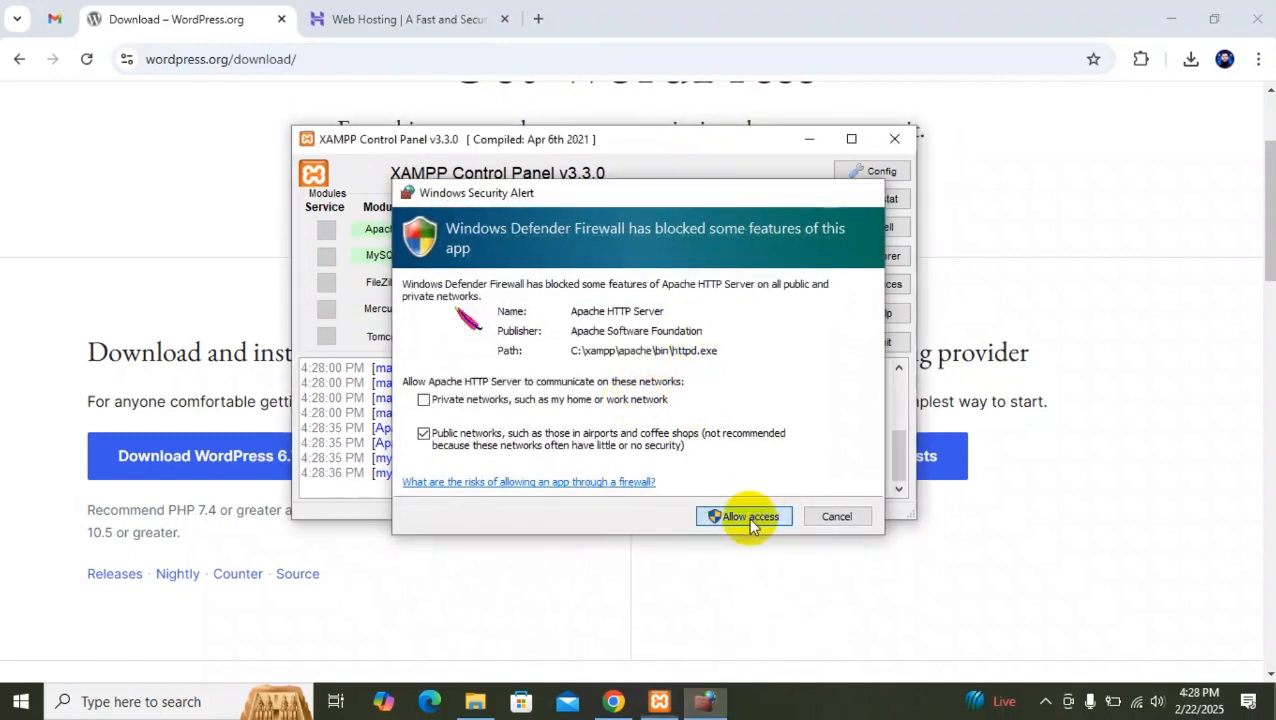
pyautogui.moveTo(678, 144); pyautogui.dragTo(693, 139)
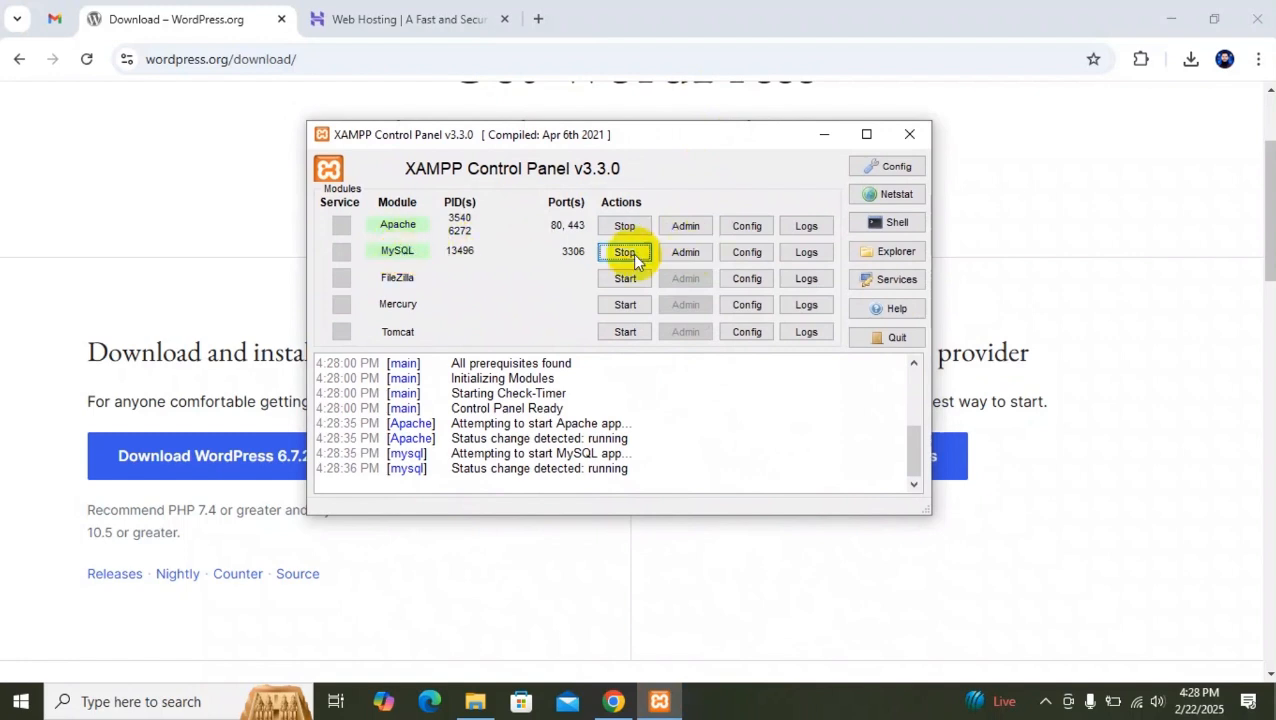
# Open phpMyAdmin for the MySQL module and view the structure of the test database.
pyautogui.click(692, 256)
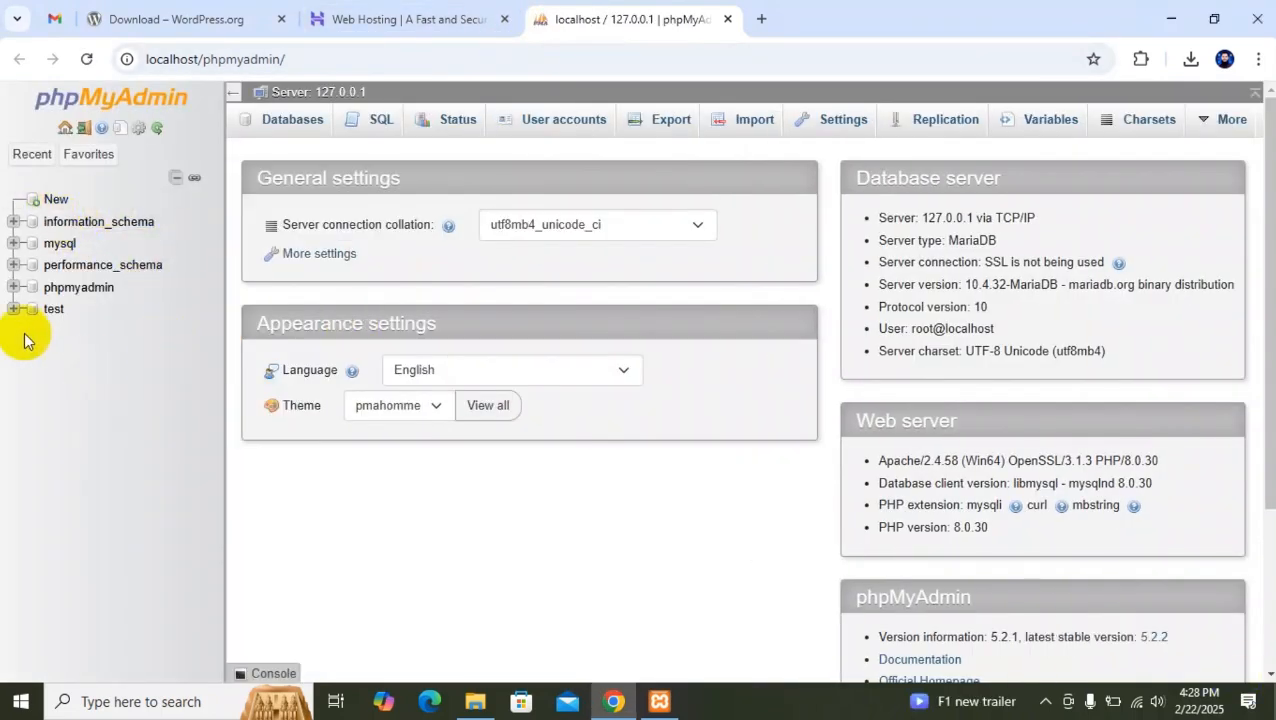
pyautogui.click(55, 310)
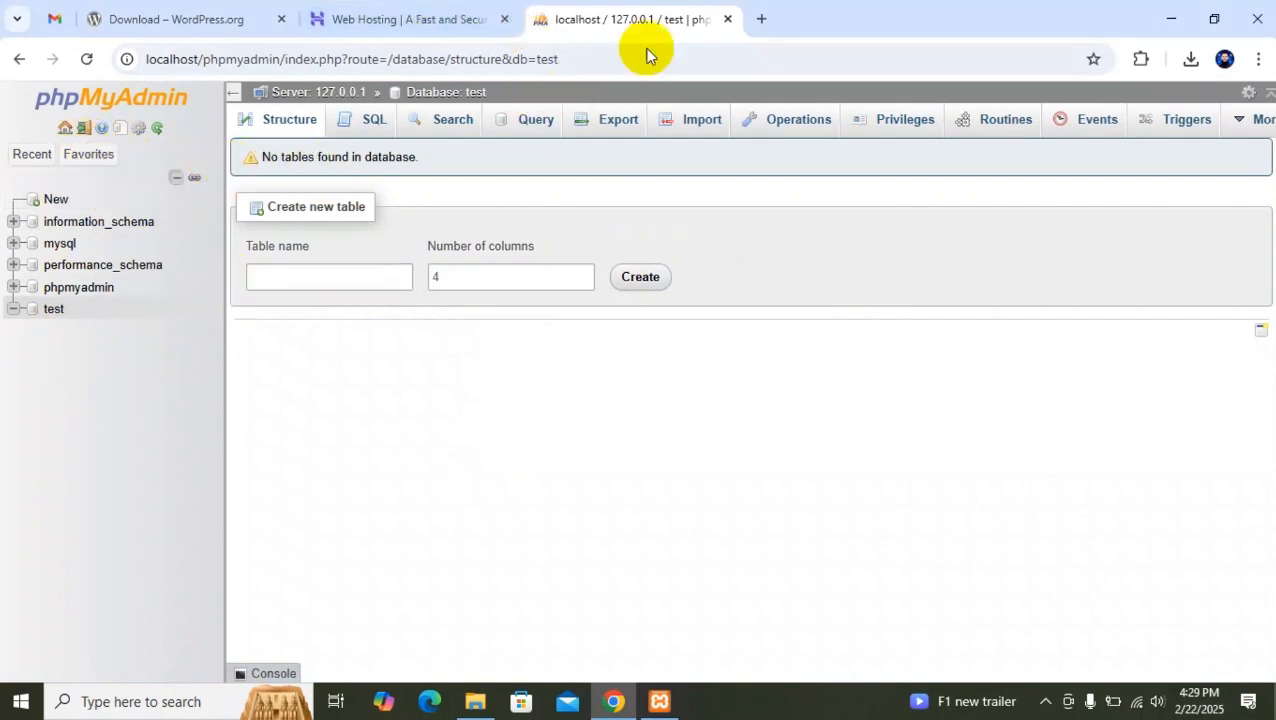
# Create a database named offile_batch_01 with the utf8mb4_general_ci collation and open its structure.
pyautogui.click(50, 199)
pyautogui.click(339, 273)
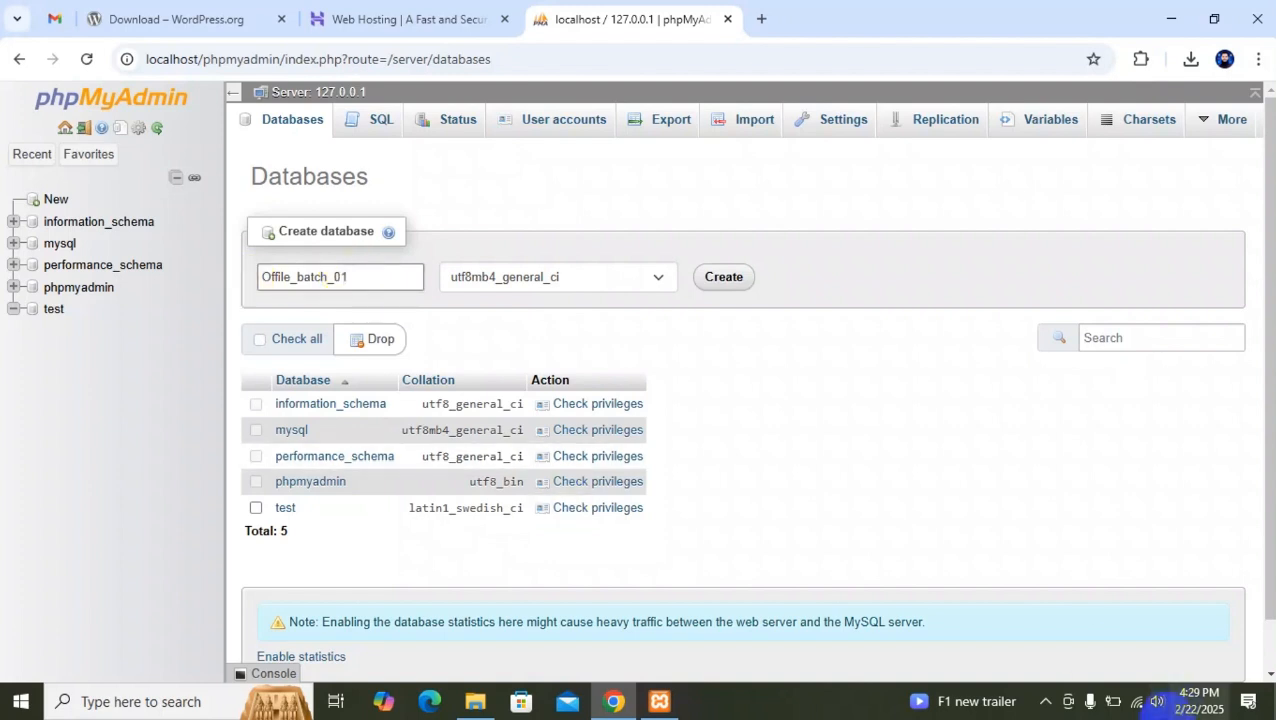
pyautogui.moveTo(271, 277); pyautogui.dragTo(258, 277)
pyautogui.write('o')
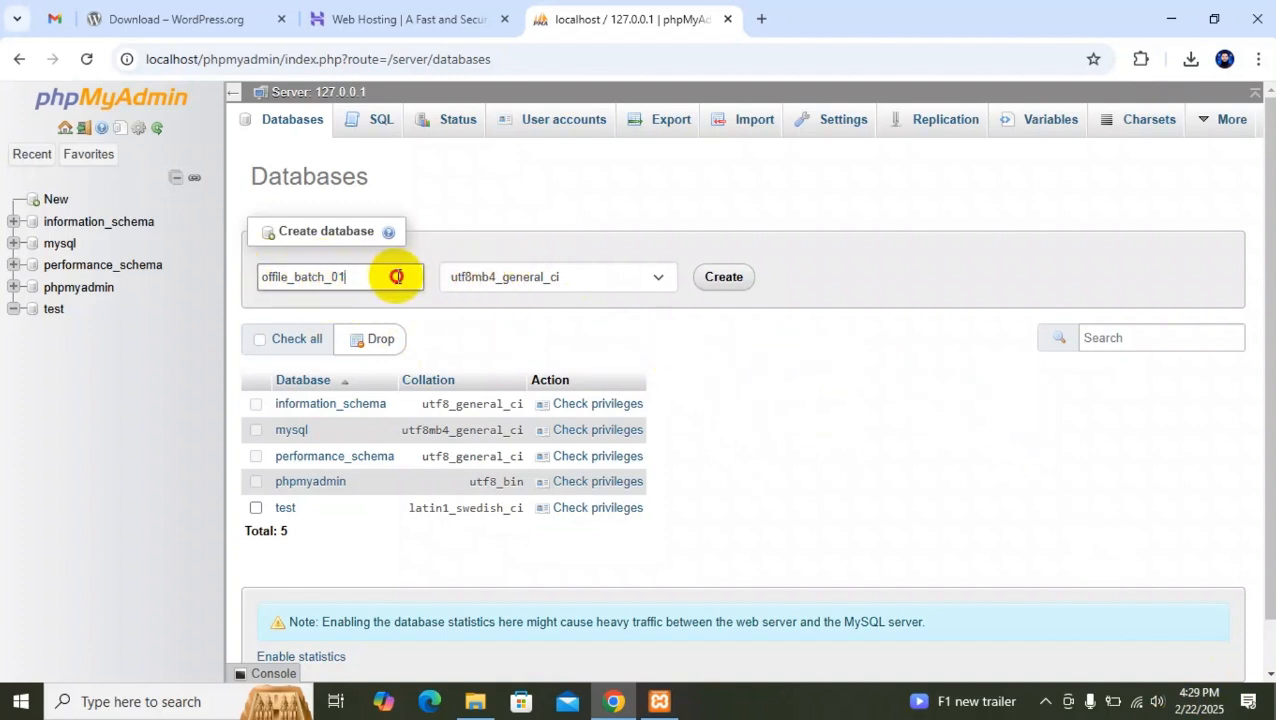
pyautogui.moveTo(396, 276); pyautogui.dragTo(224, 281)
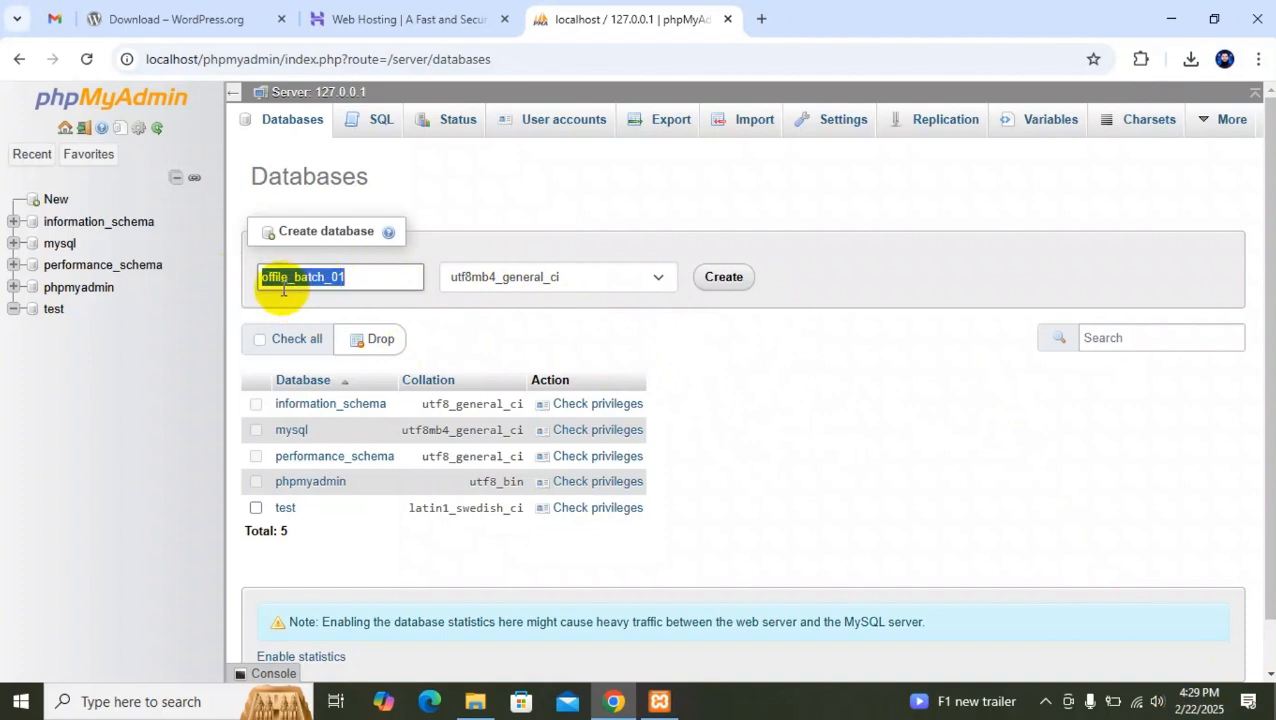
pyautogui.click(285, 277)
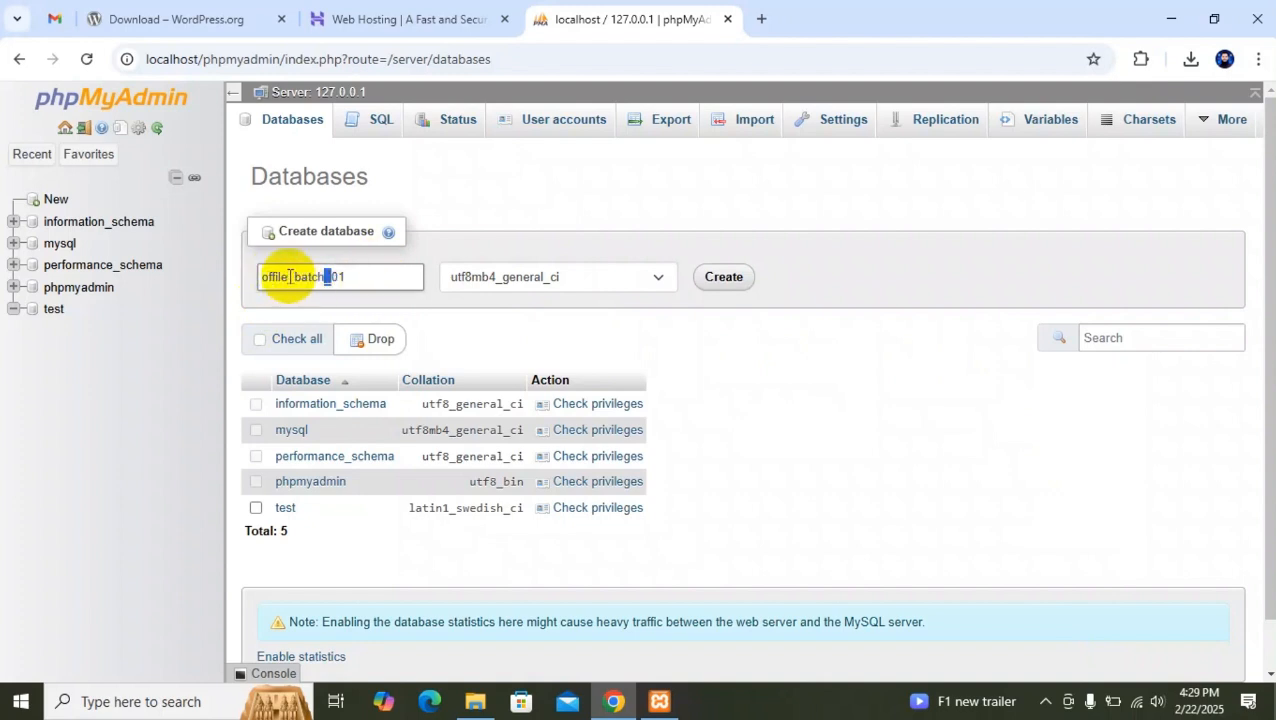
pyautogui.click(338, 278)
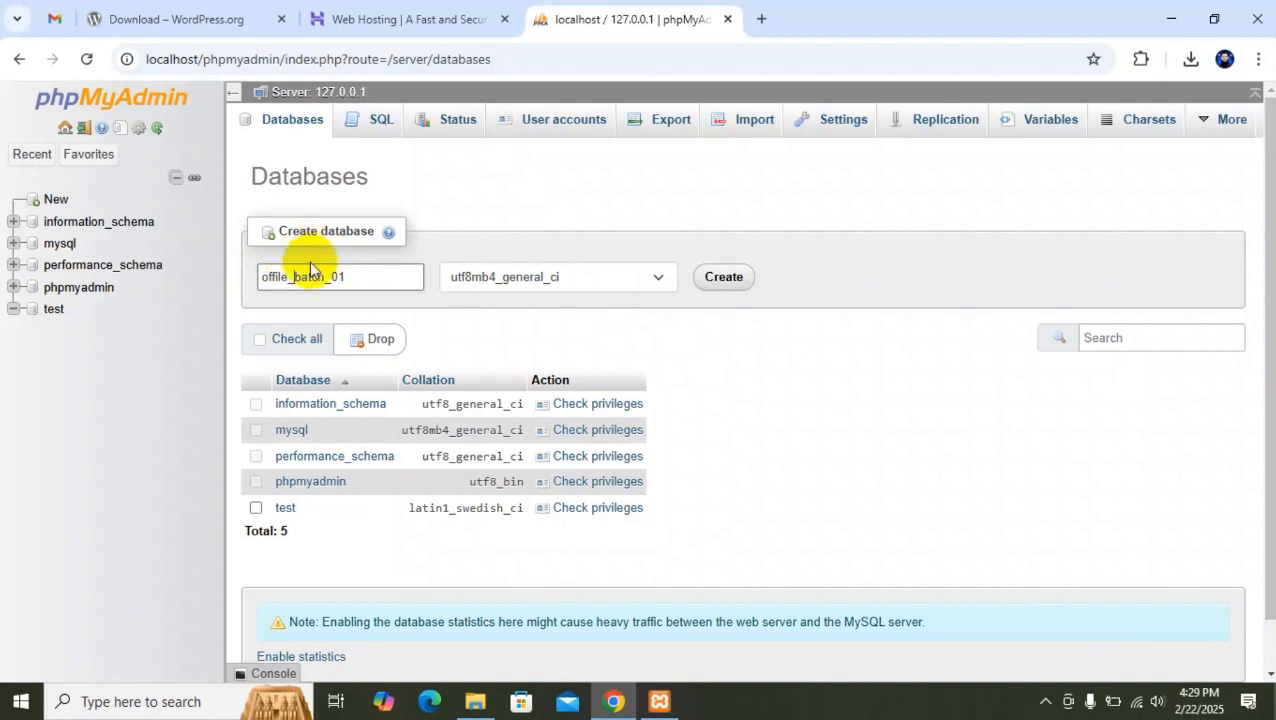
pyautogui.doubleClick(366, 277)
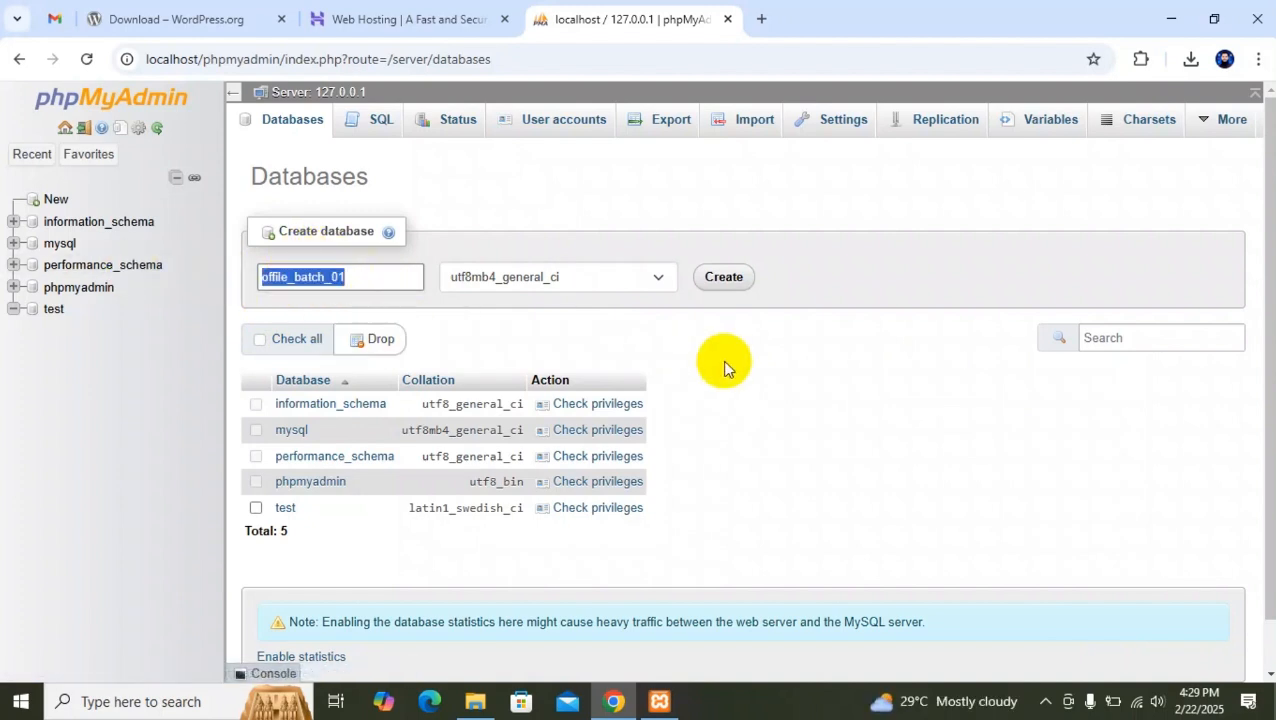
pyautogui.click(838, 350)
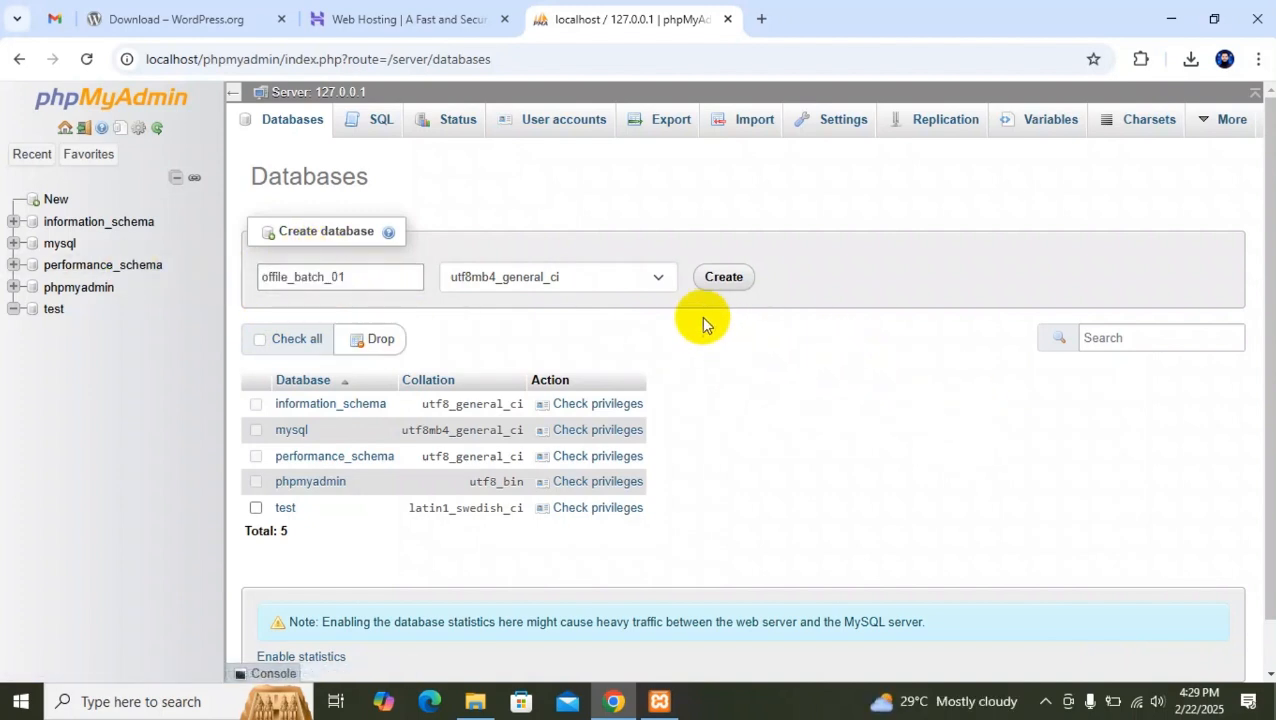
pyautogui.click(725, 280)
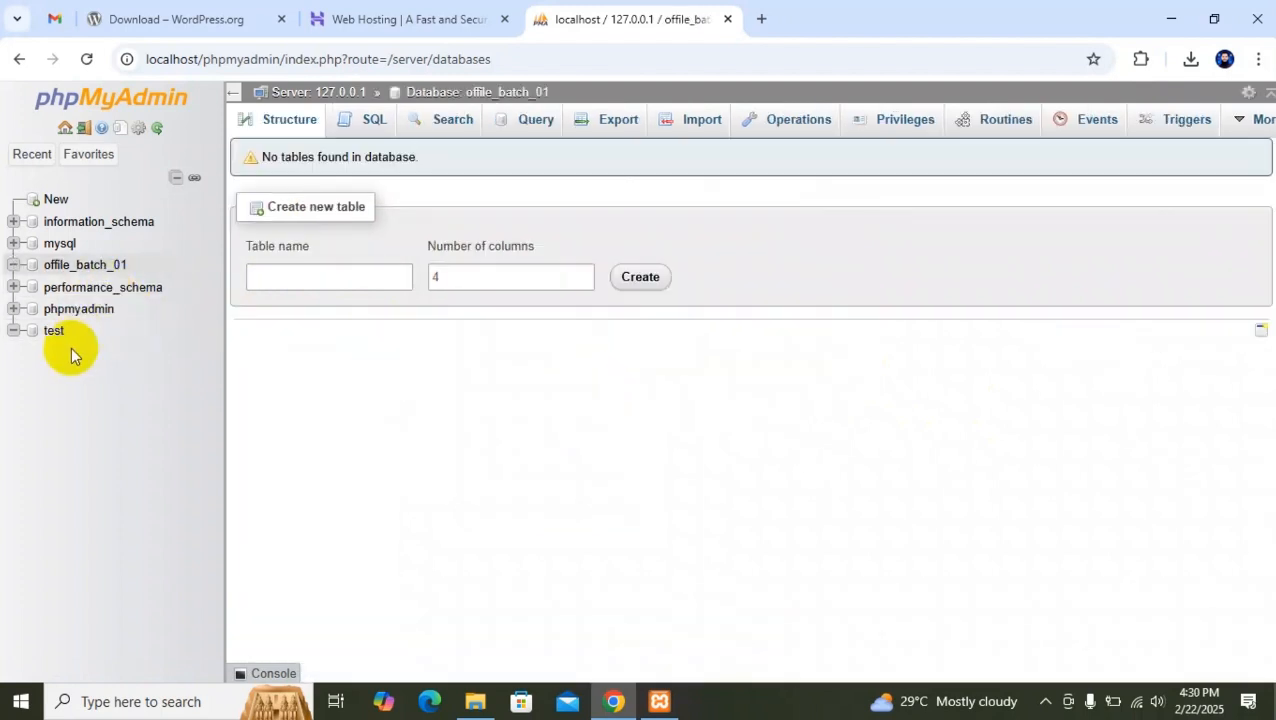
pyautogui.click(83, 268)
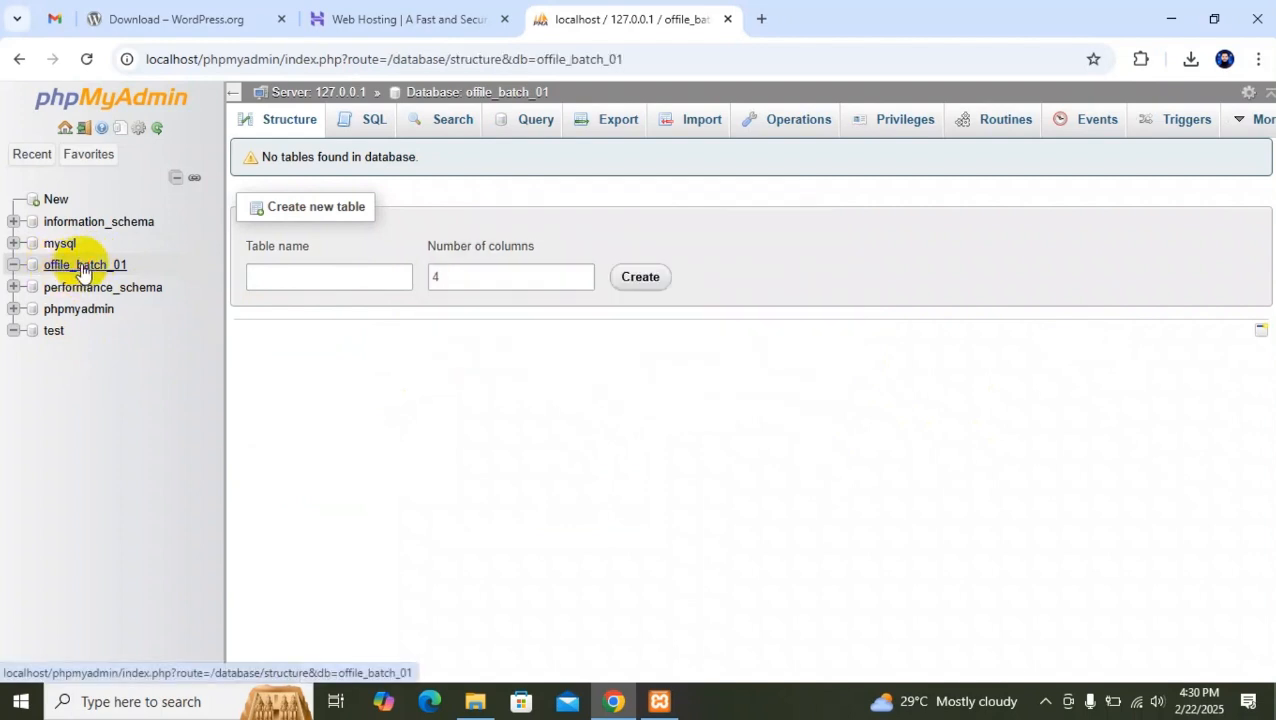
# Locate the downloaded wordpress-6.7.2.zip in the Downloads folder and extract it into a wordpress-6.7.2 subfolder.
pyautogui.click(1192, 58)
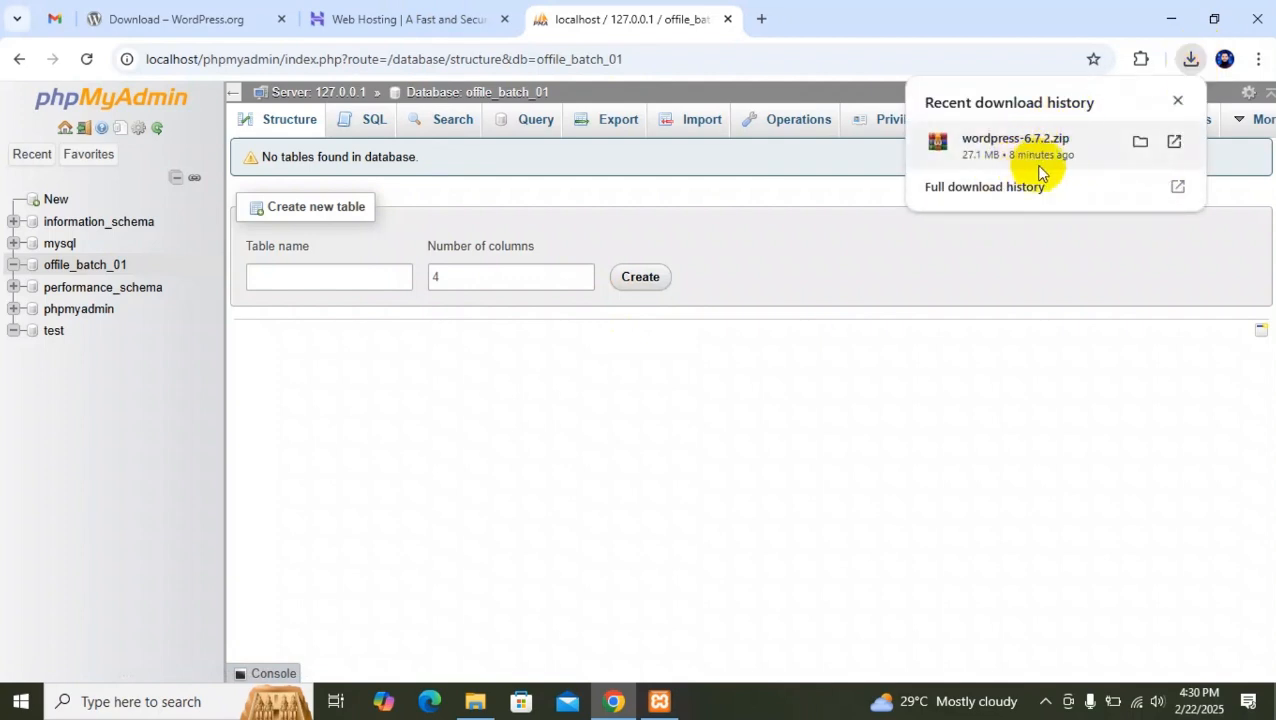
pyautogui.click(1140, 150)
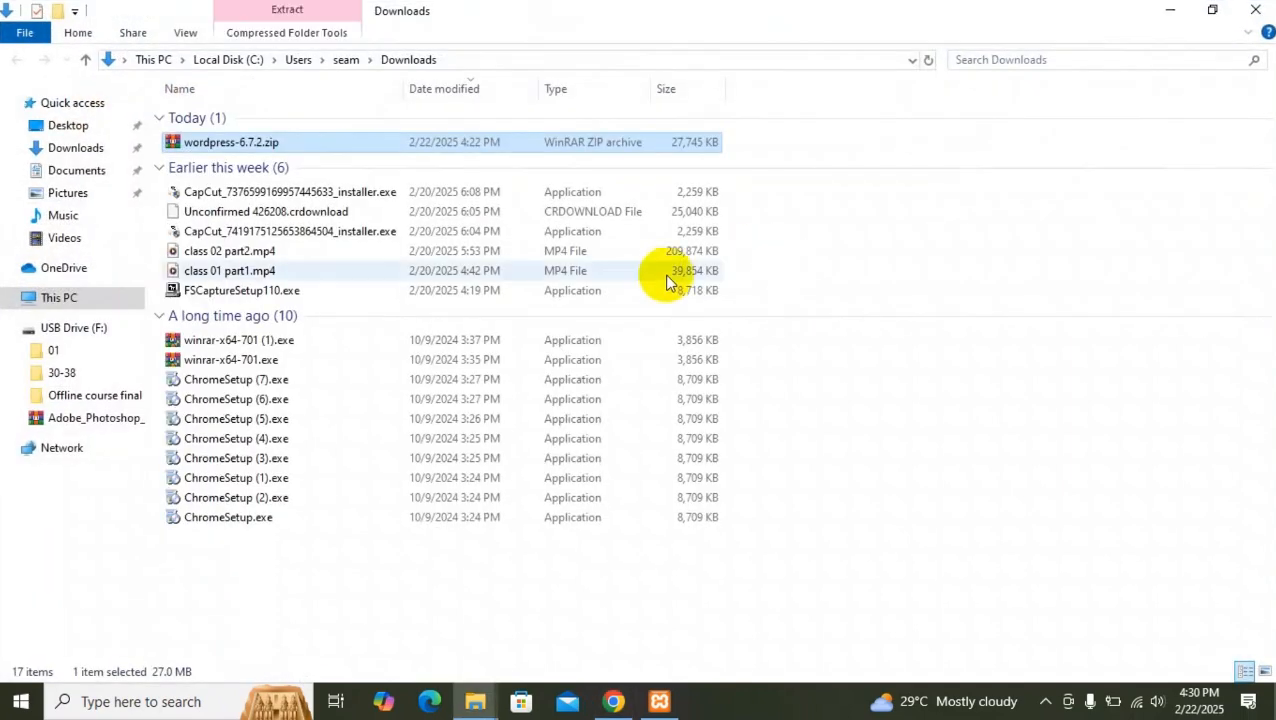
pyautogui.rightClick(287, 145)
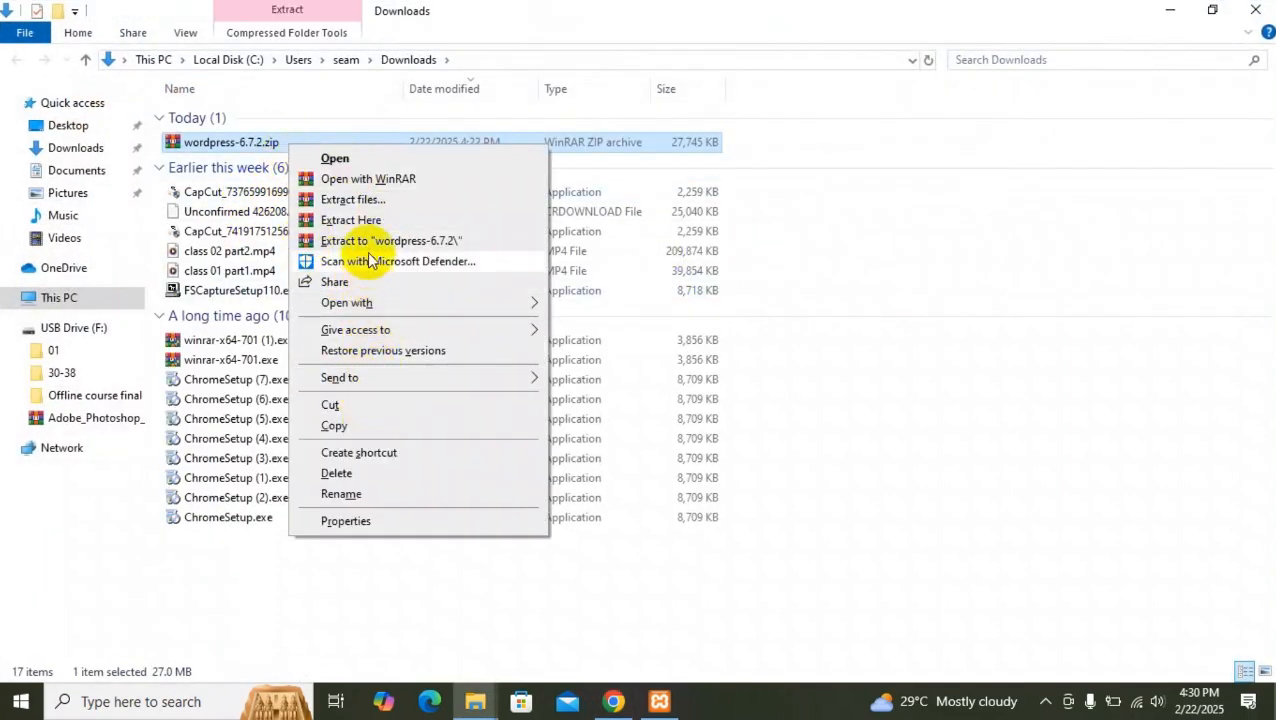
pyautogui.click(362, 219)
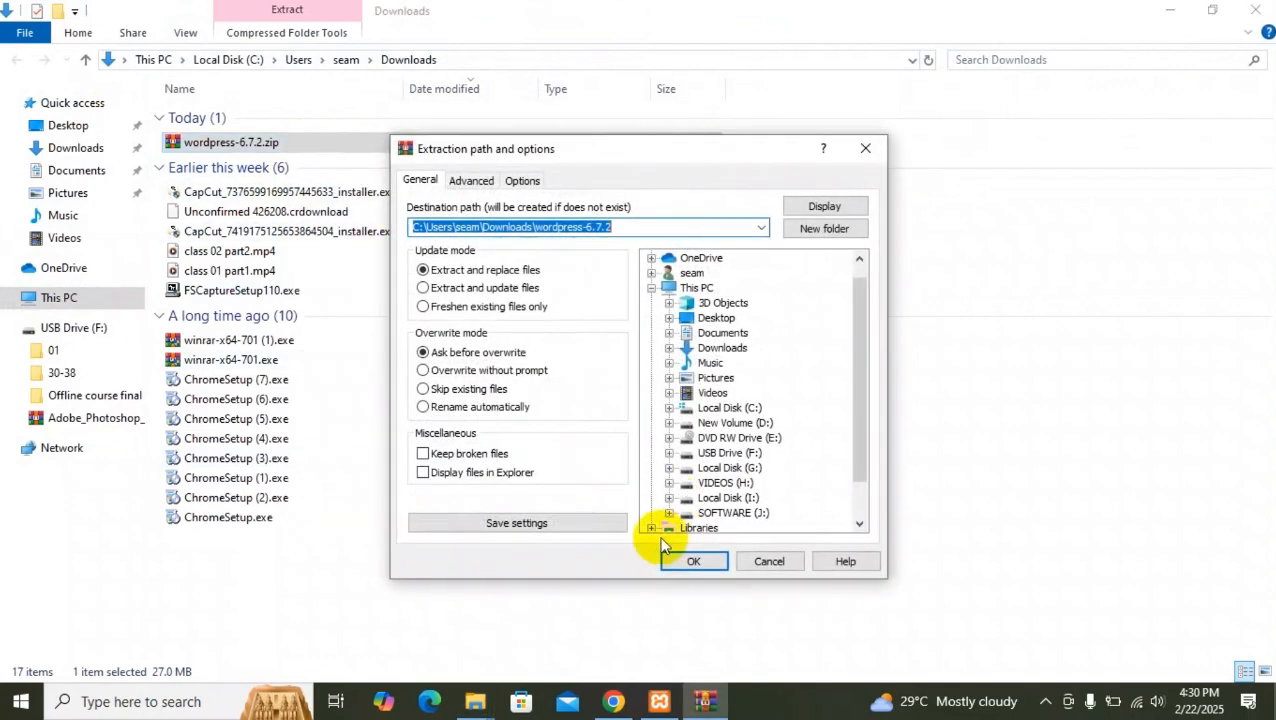
pyautogui.click(686, 640)
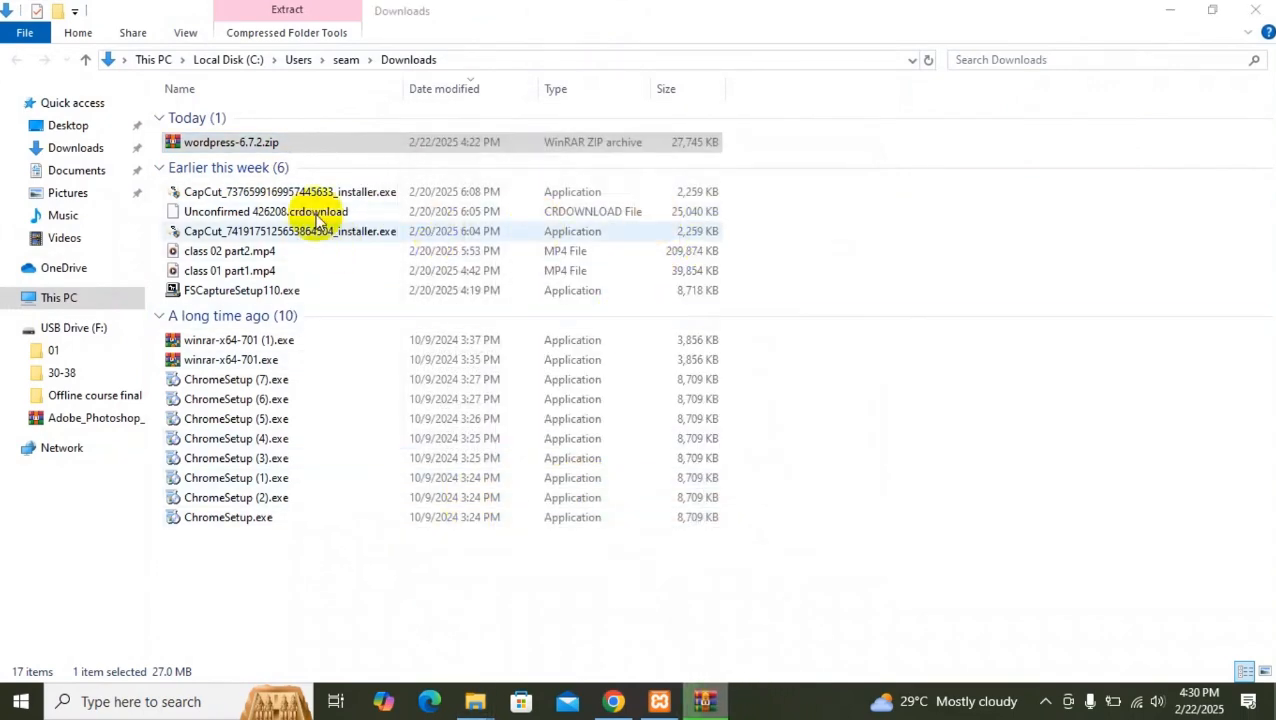
# Open the wordpress folder inside the extracted wordpress-6.7.2 folder and copy all of its files and folders.
pyautogui.doubleClick(230, 161)
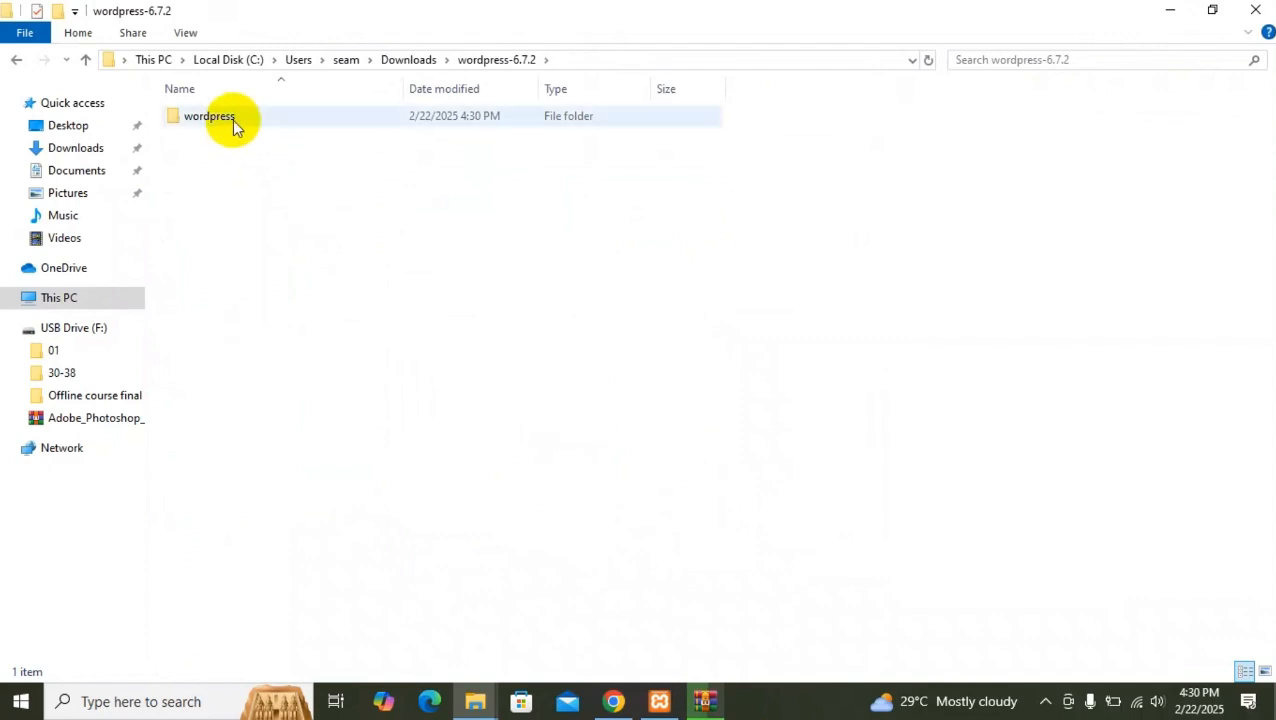
pyautogui.doubleClick(234, 120)
pyautogui.moveTo(225, 478); pyautogui.dragTo(222, 108)
pyautogui.click(84, 60)
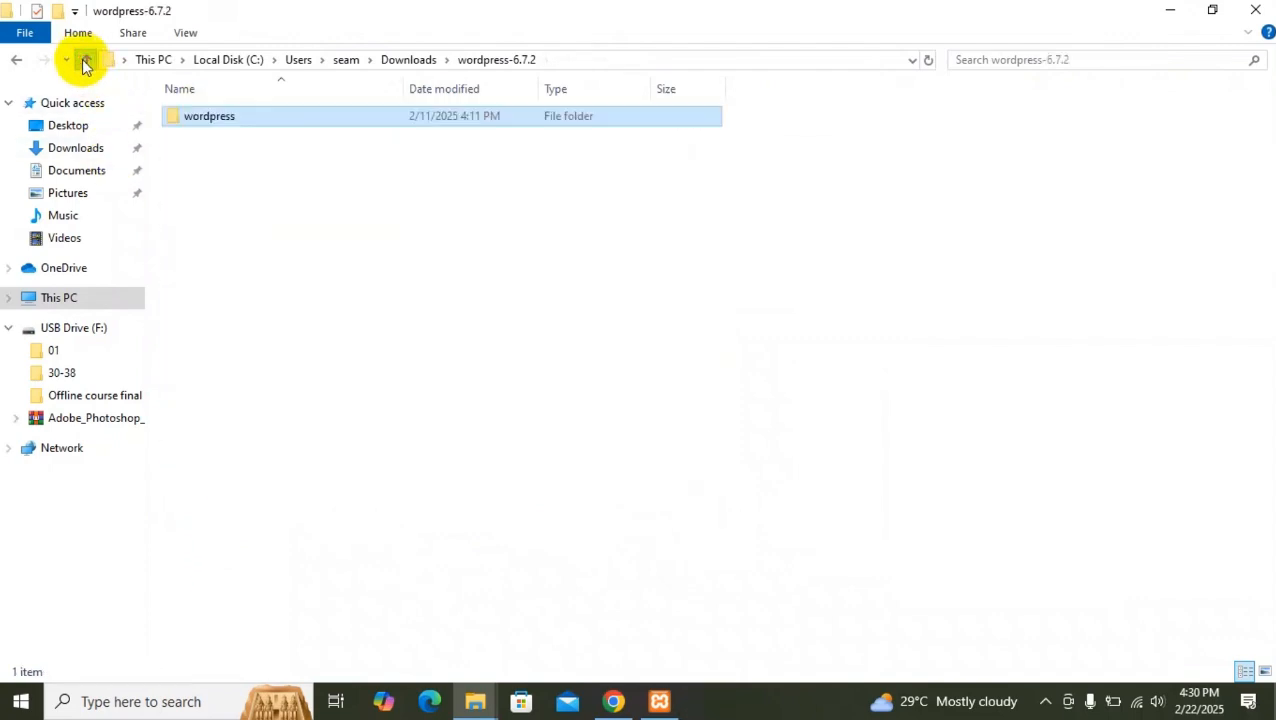
pyautogui.doubleClick(249, 116)
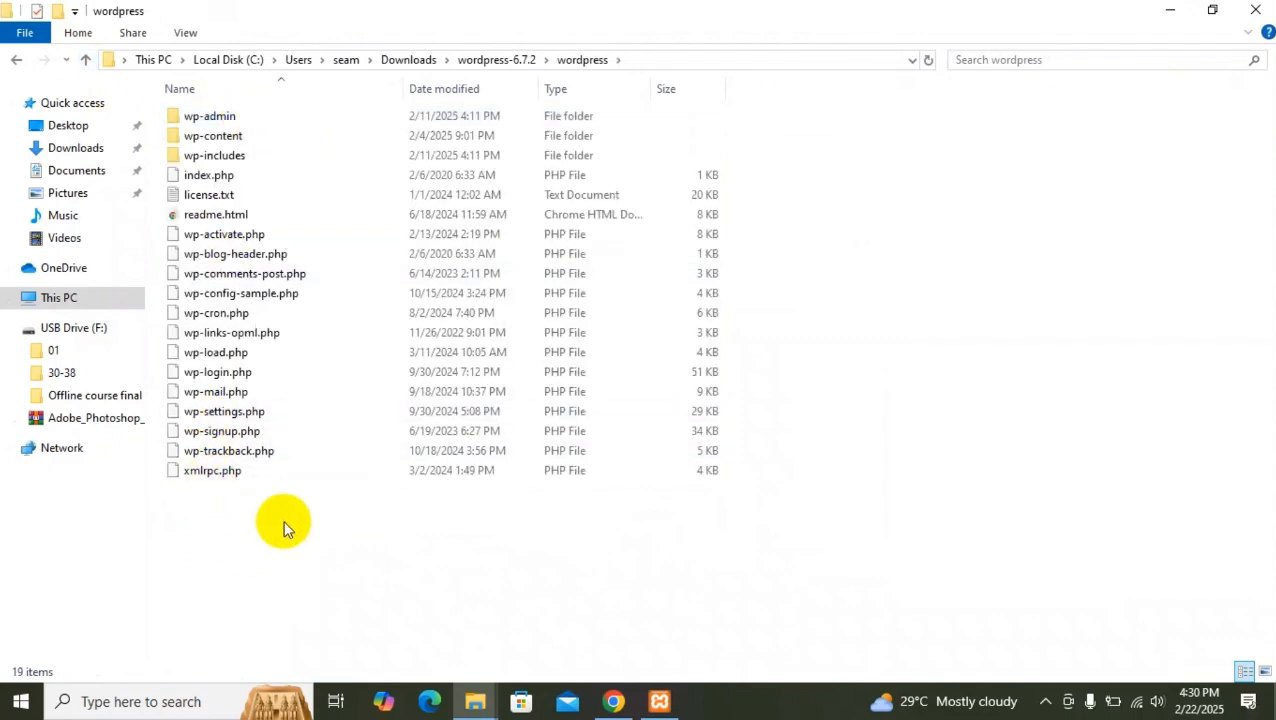
pyautogui.hotkey('ctrl', 'a')
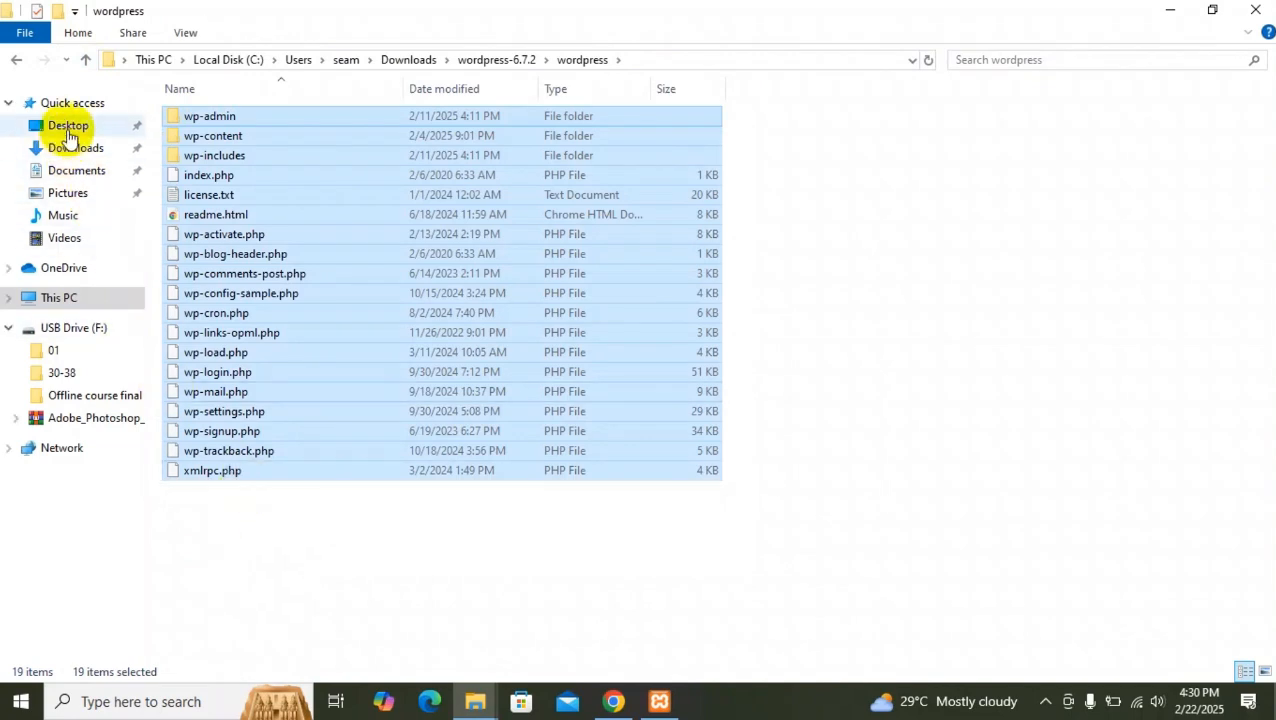
# Go to C:\xampp\htdocs and create a new folder named offline_batch_01.
pyautogui.click(32, 300)
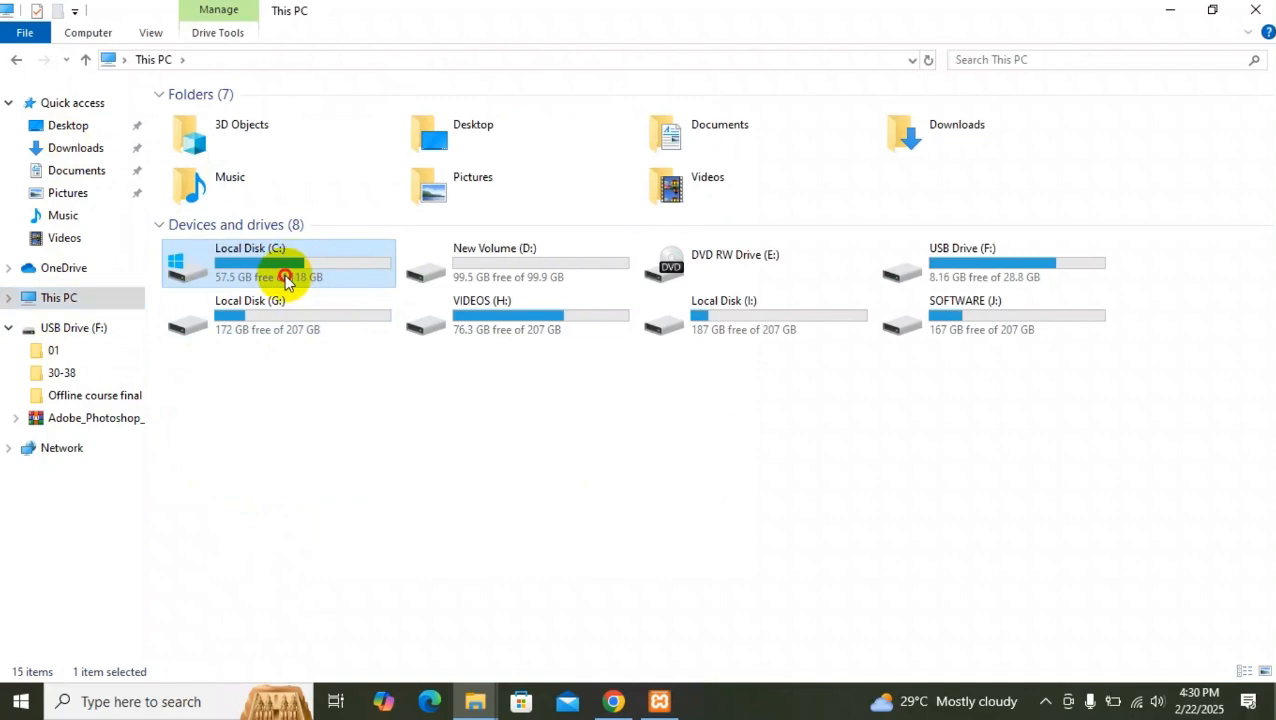
pyautogui.doubleClick(285, 277)
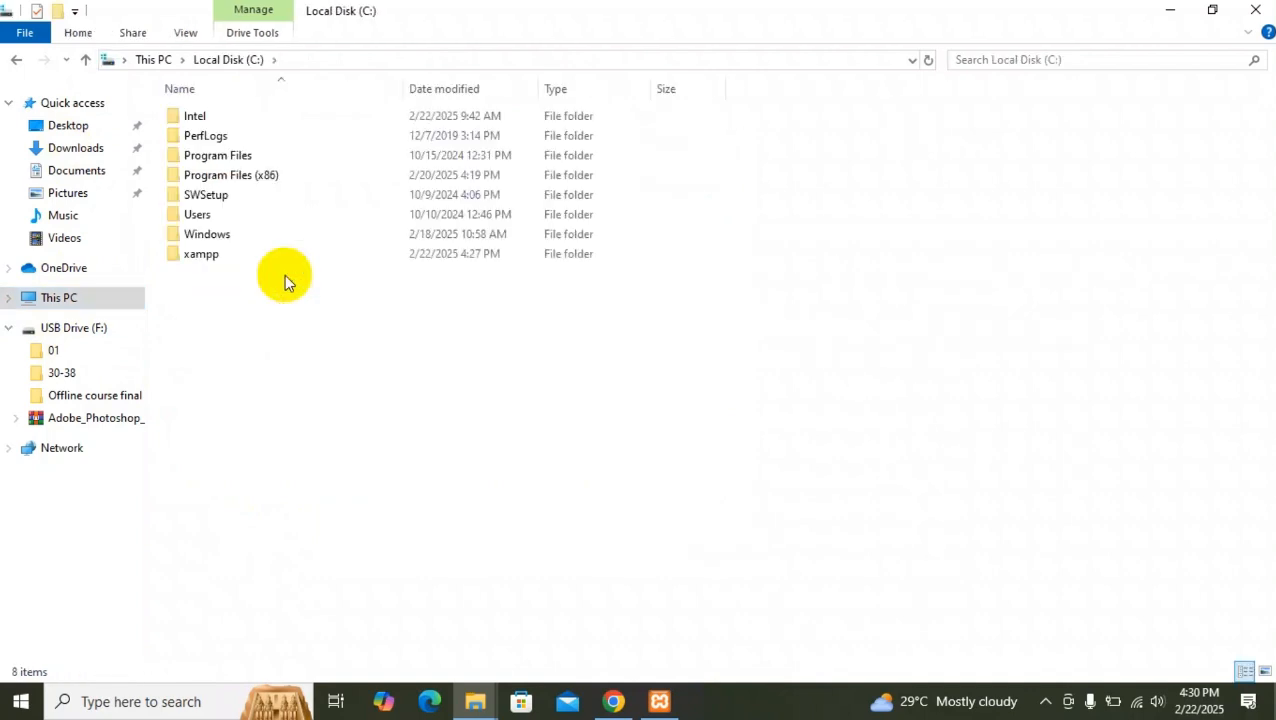
pyautogui.doubleClick(212, 258)
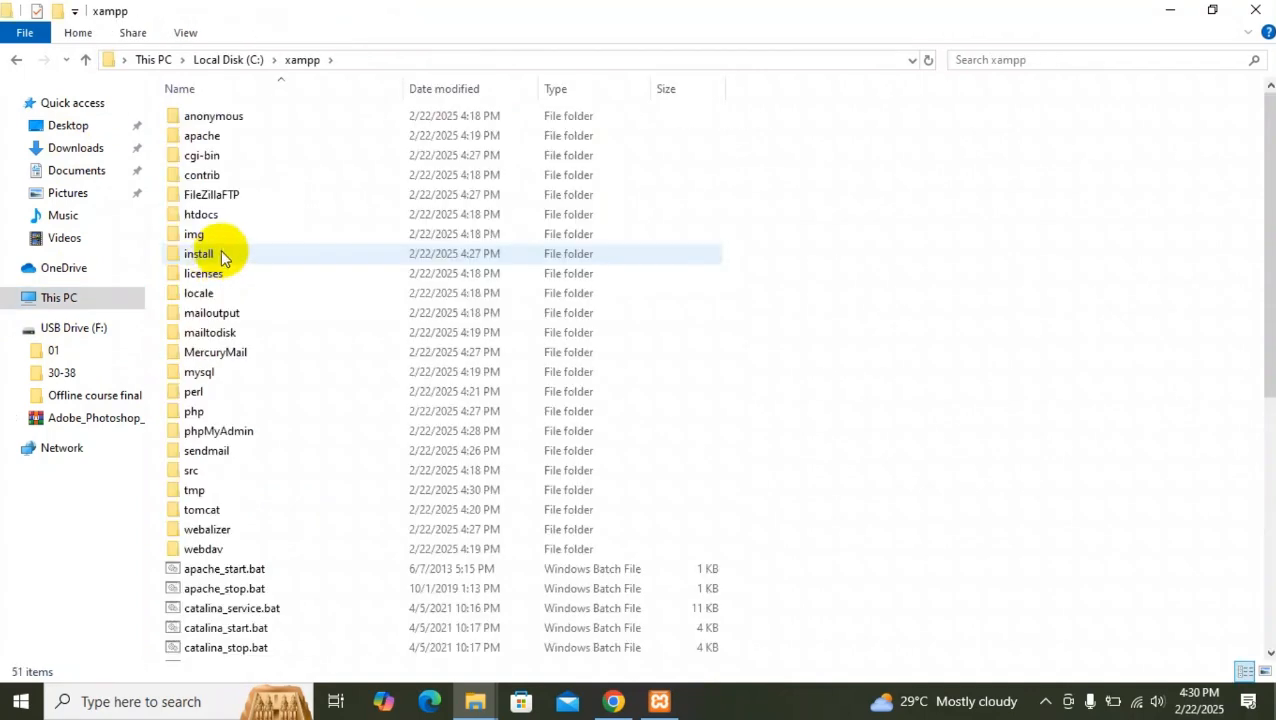
pyautogui.click(211, 220)
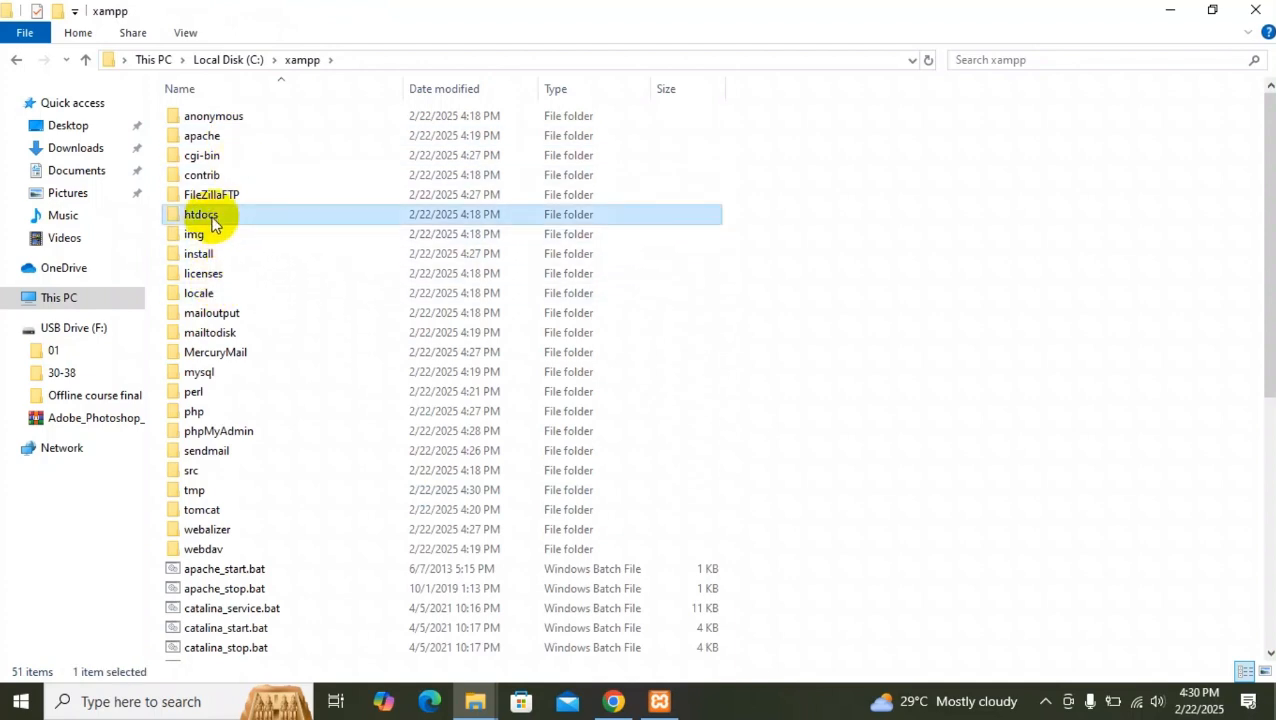
pyautogui.doubleClick(211, 220)
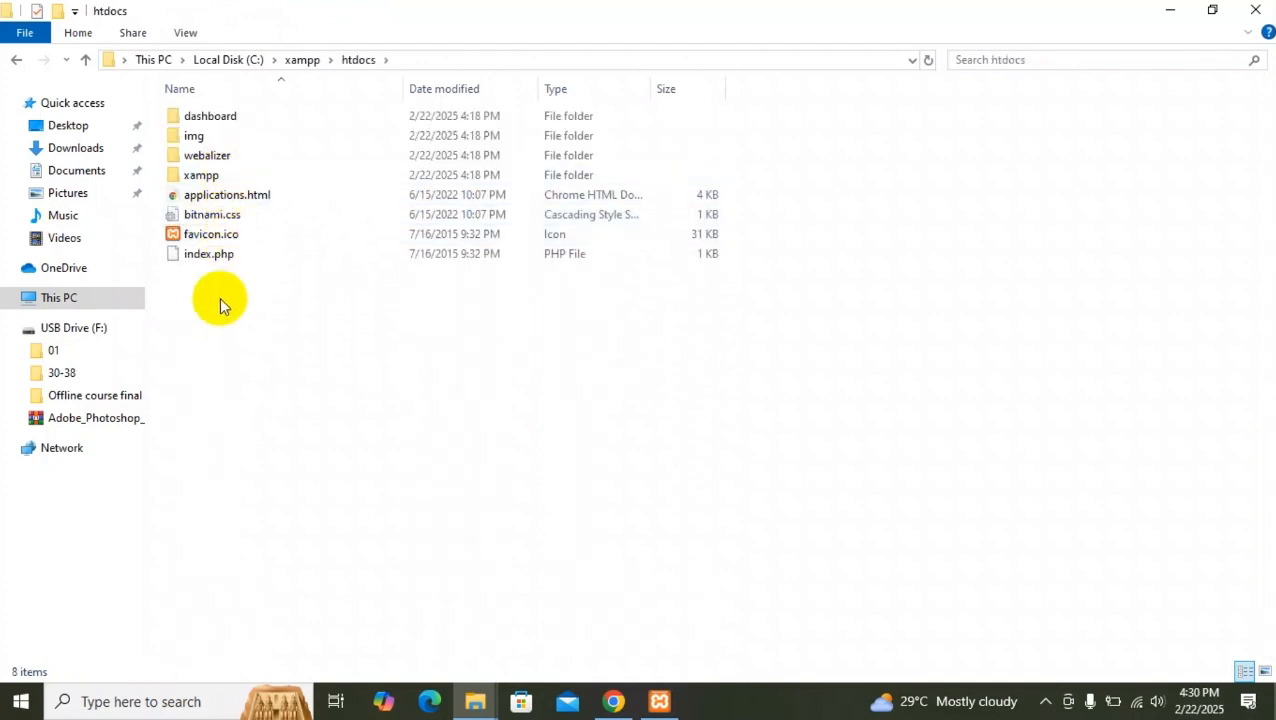
pyautogui.rightClick(220, 297)
pyautogui.moveTo(310, 520)
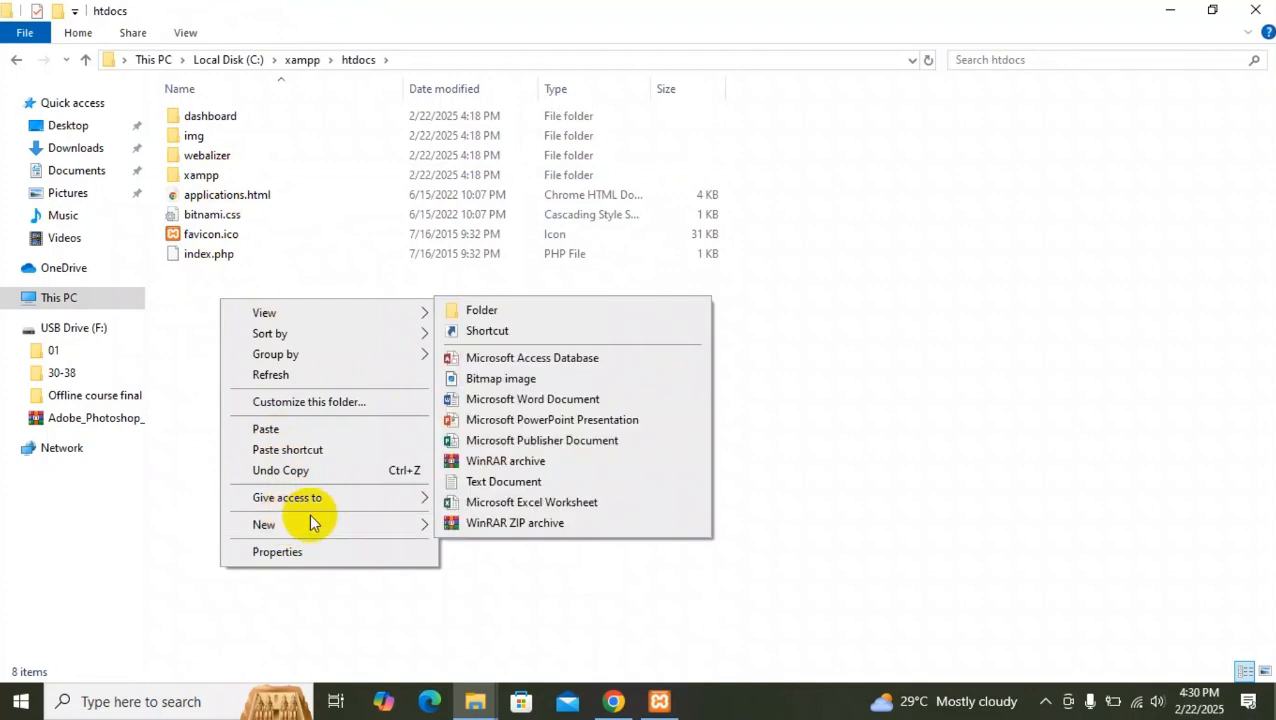
pyautogui.click(482, 311)
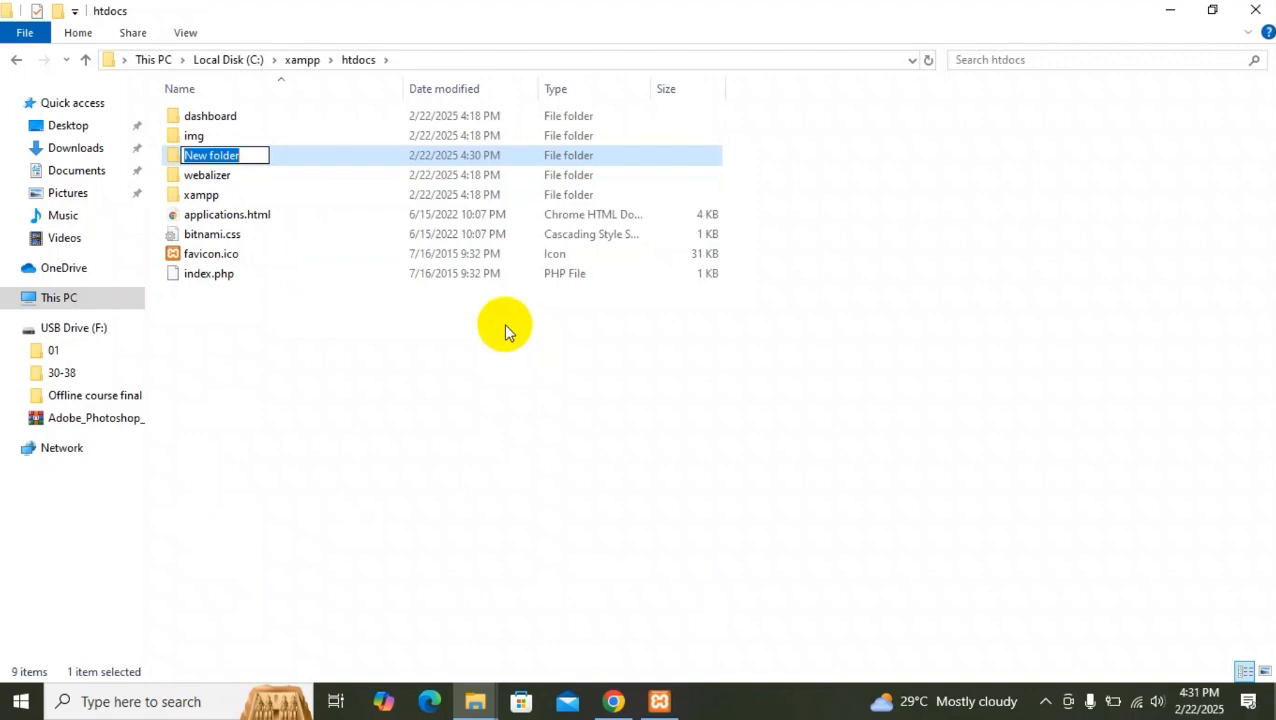
pyautogui.write('offline_batch_01')
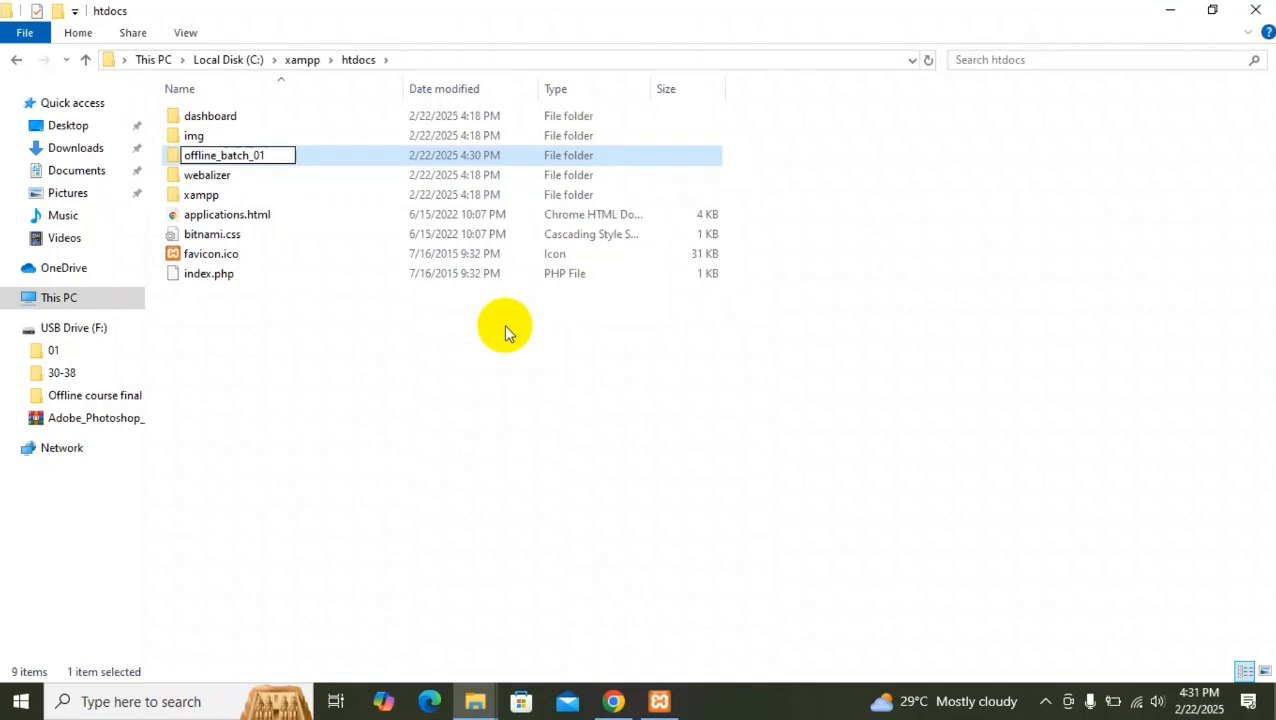
pyautogui.press('Return')
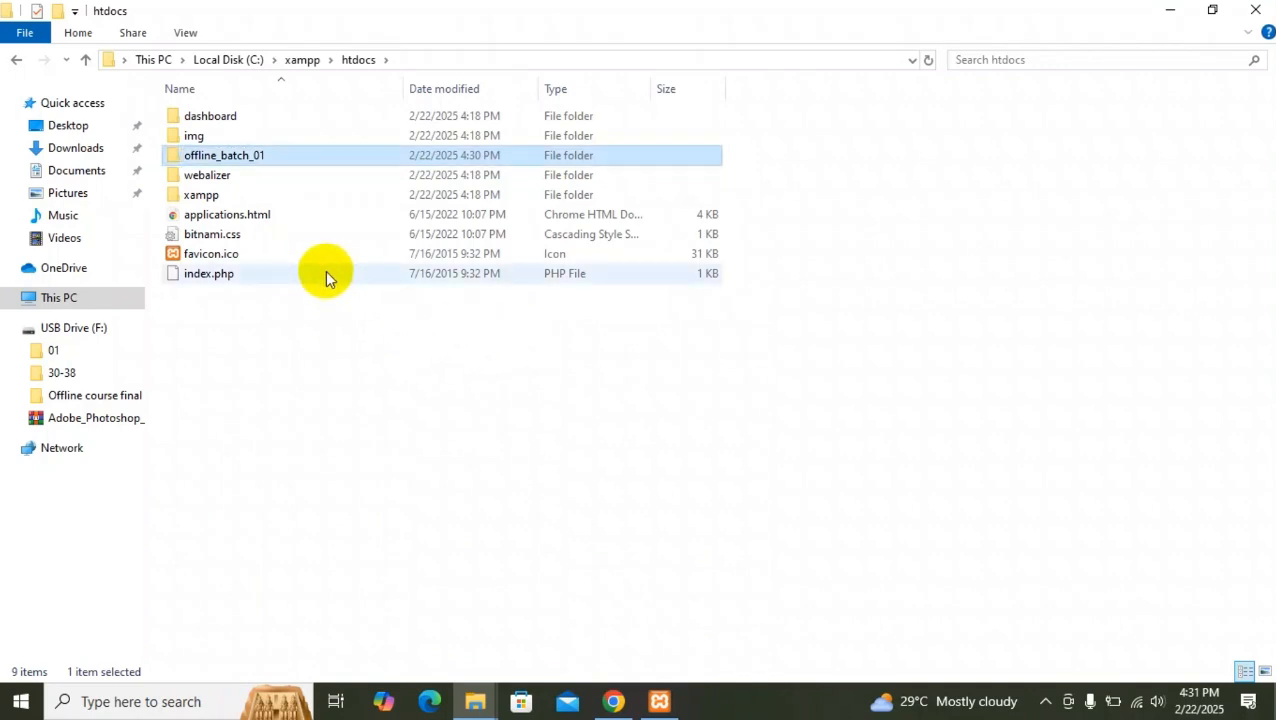
# Paste the copied WordPress files into the offline_batch_01 folder and clear the selection.
pyautogui.doubleClick(252, 157)
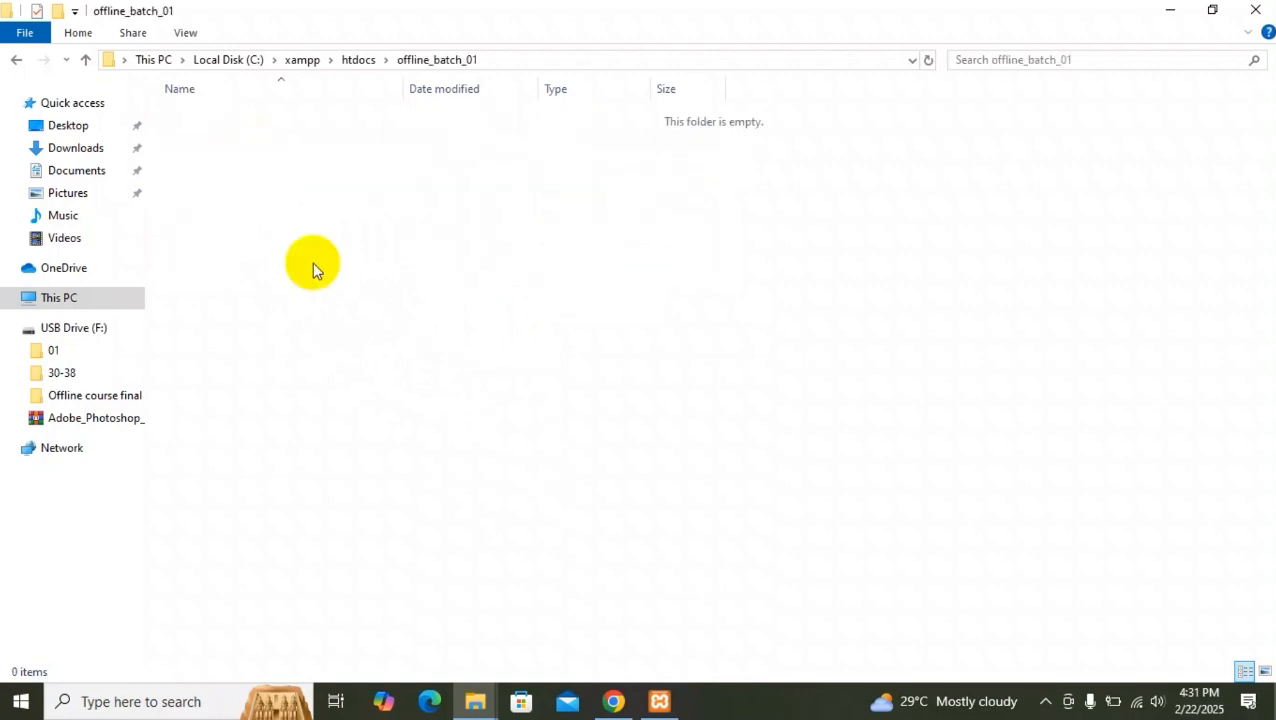
pyautogui.hotkey('ctrl', 'v')
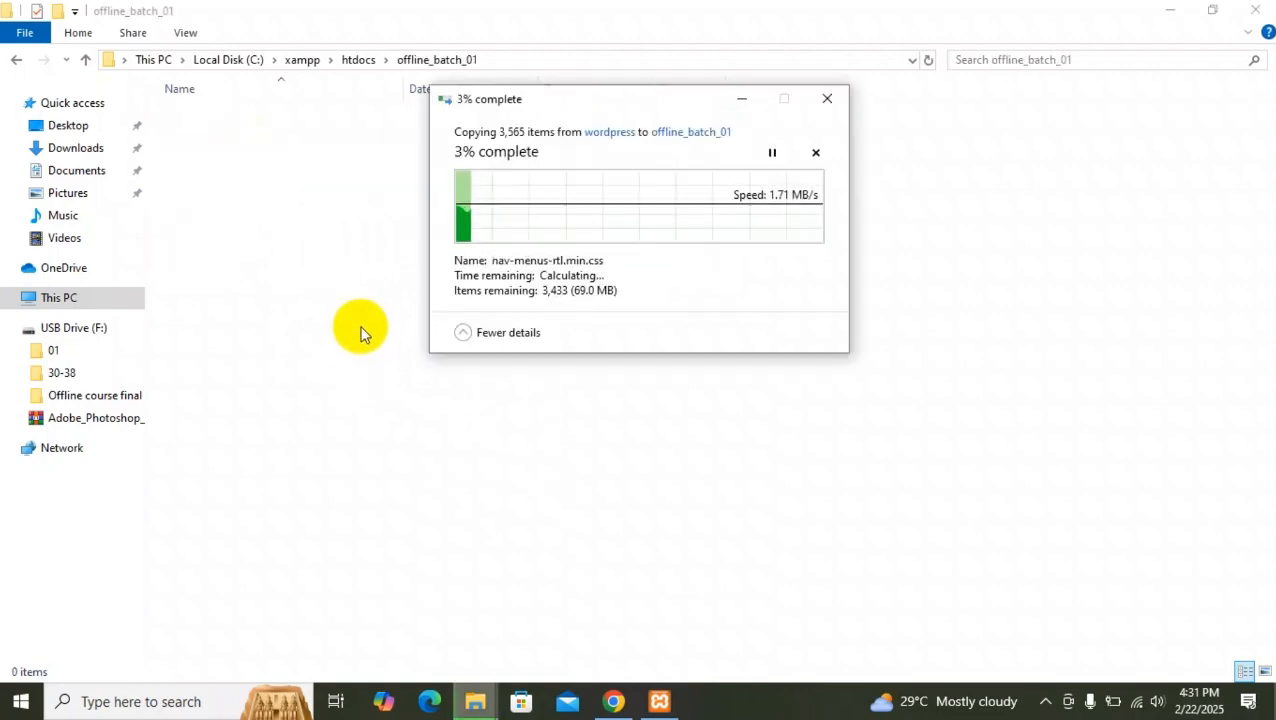
pyautogui.moveTo(652, 101); pyautogui.dragTo(628, 105)
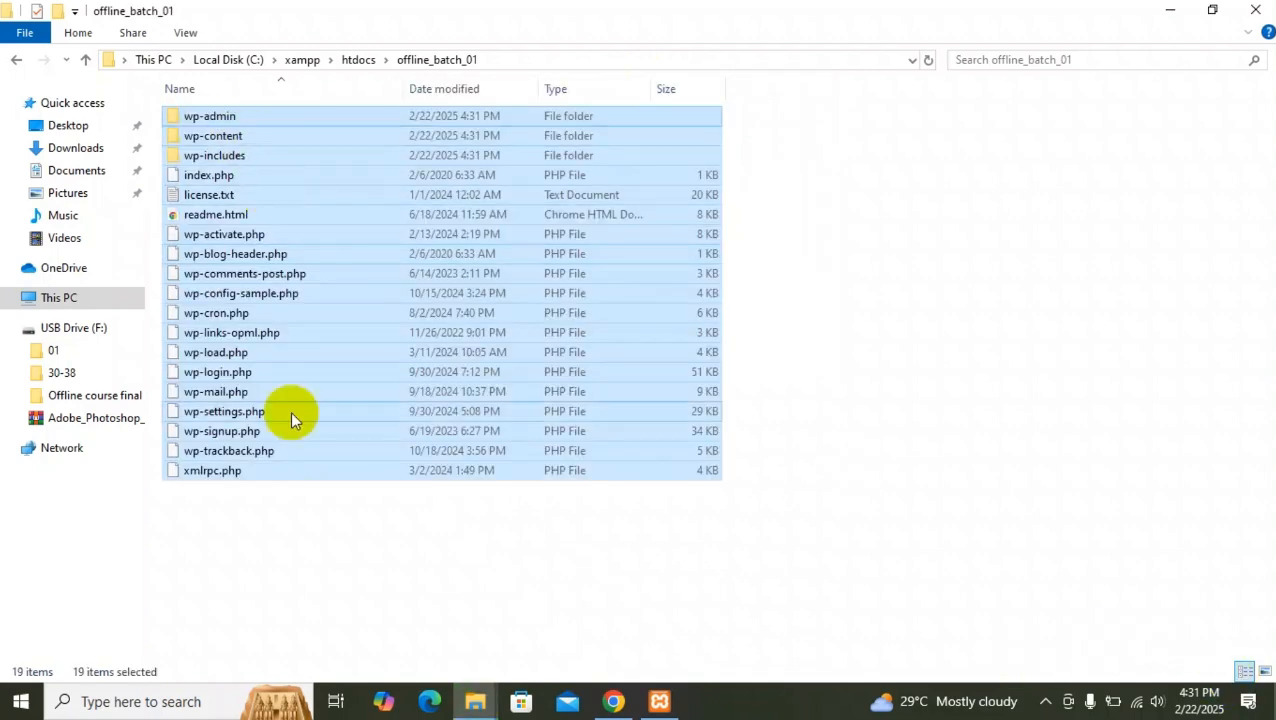
pyautogui.click(267, 540)
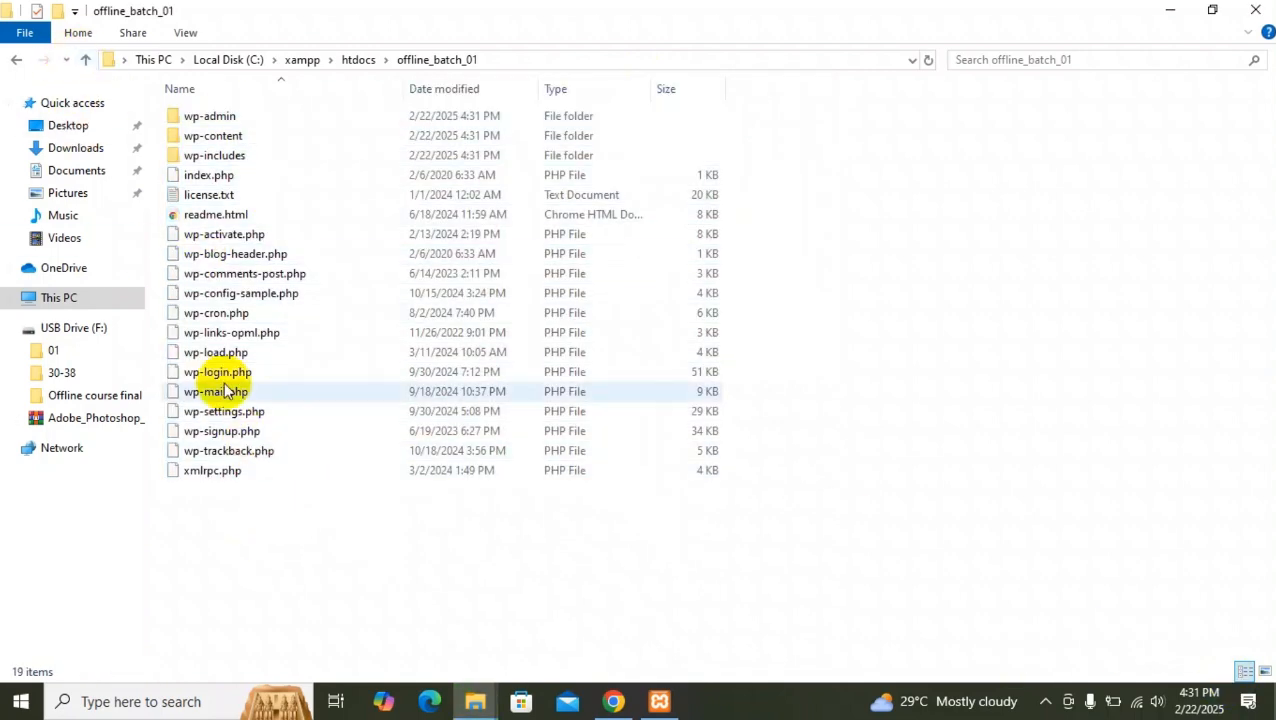
# Check the status of the Apache and MySQL modules in the XAMPP Control Panel and minimise its window.
pyautogui.click(665, 698)
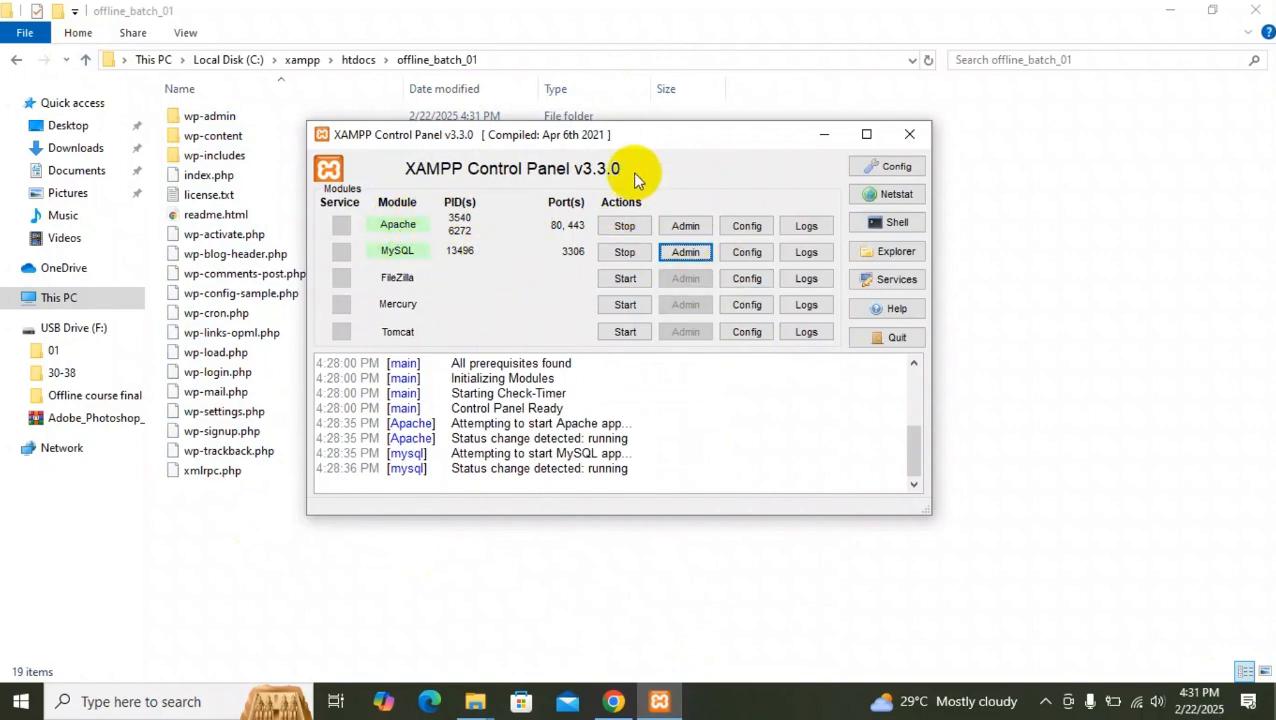
pyautogui.moveTo(649, 137); pyautogui.dragTo(740, 165)
pyautogui.click(918, 165)
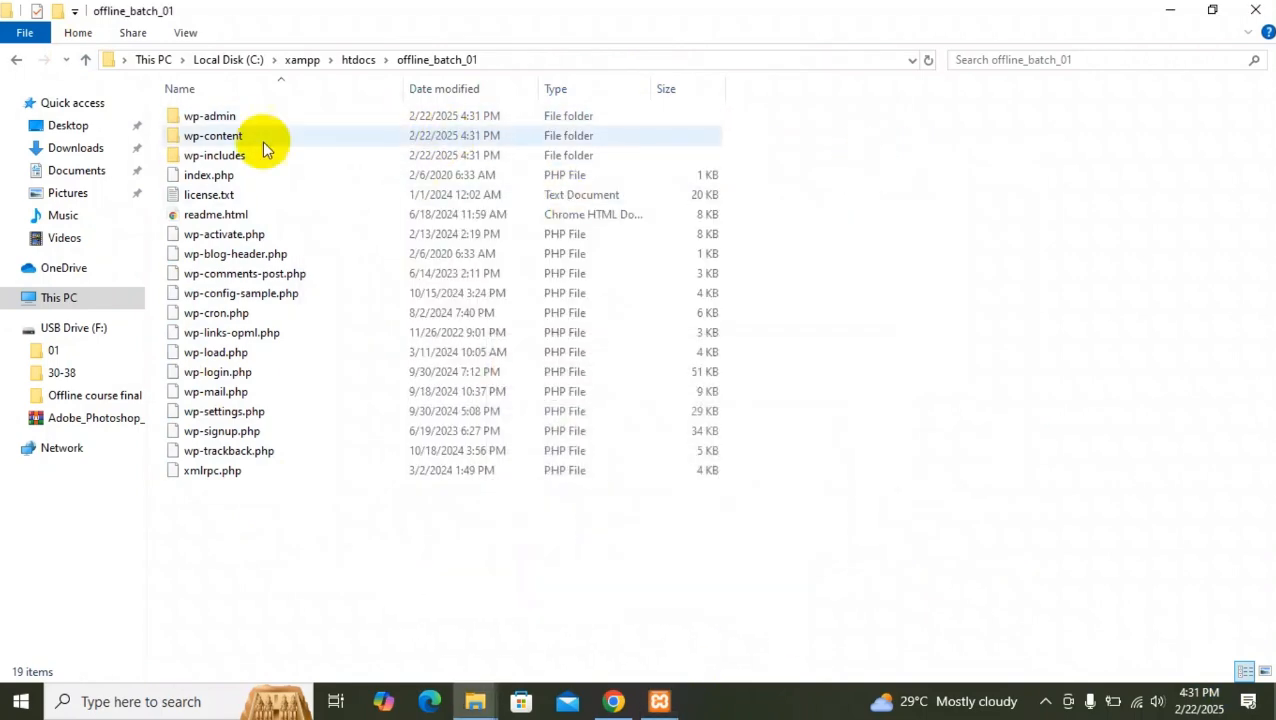
# Return to htdocs, check the name of the offline_batch_01 folder and reopen it.
pyautogui.click(86, 60)
pyautogui.click(220, 162)
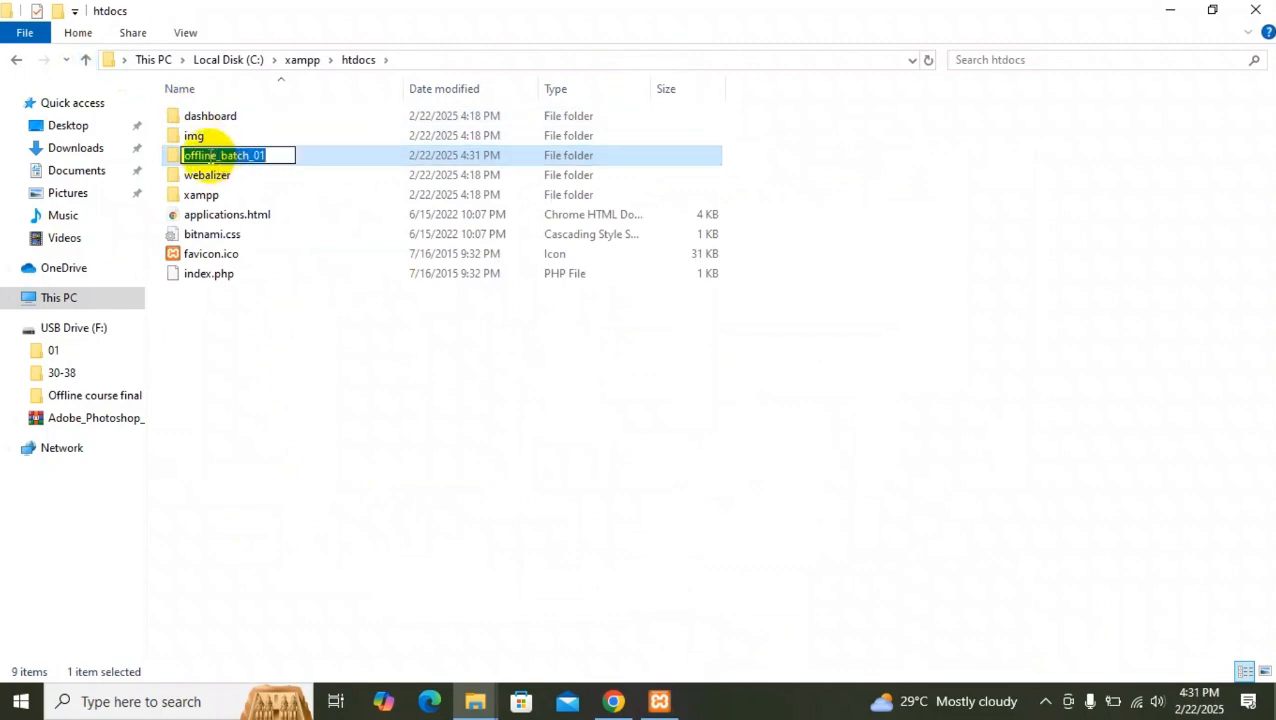
pyautogui.click(325, 155)
pyautogui.doubleClick(279, 155)
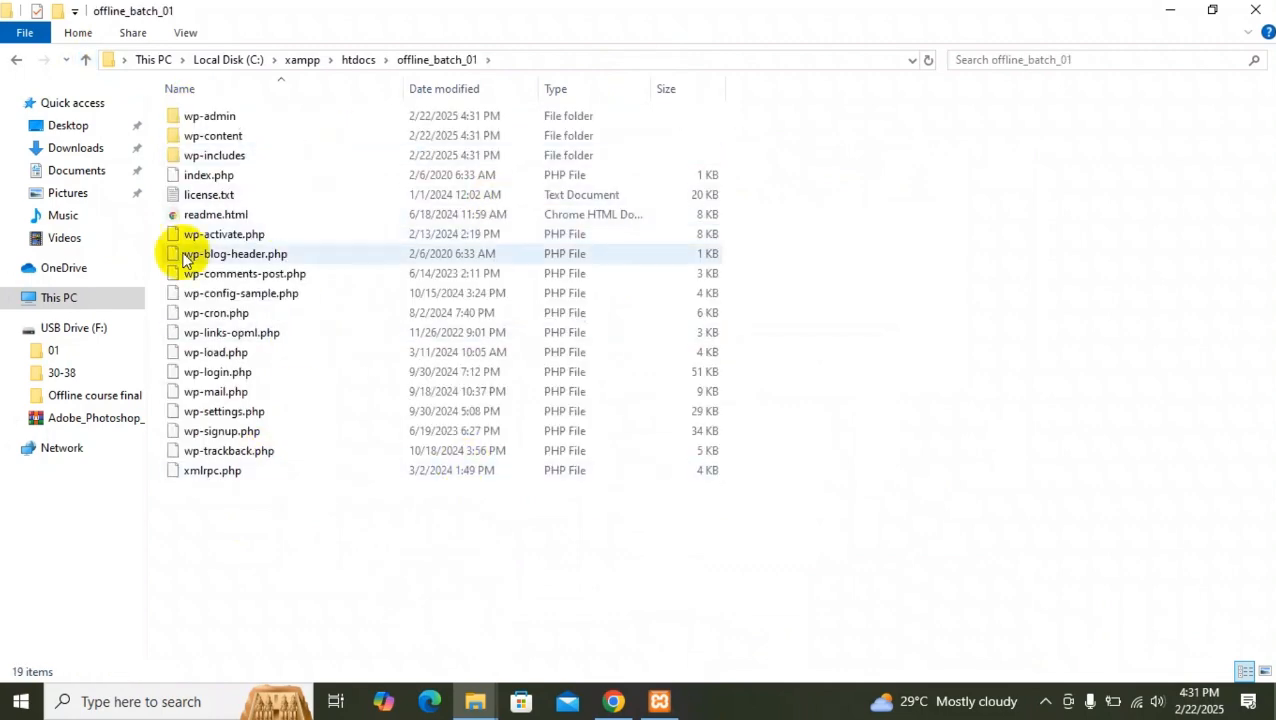
# Switch to Chrome and open localhost/offline_batch_01 in a new tab.
pyautogui.click(614, 702)
pyautogui.click(761, 20)
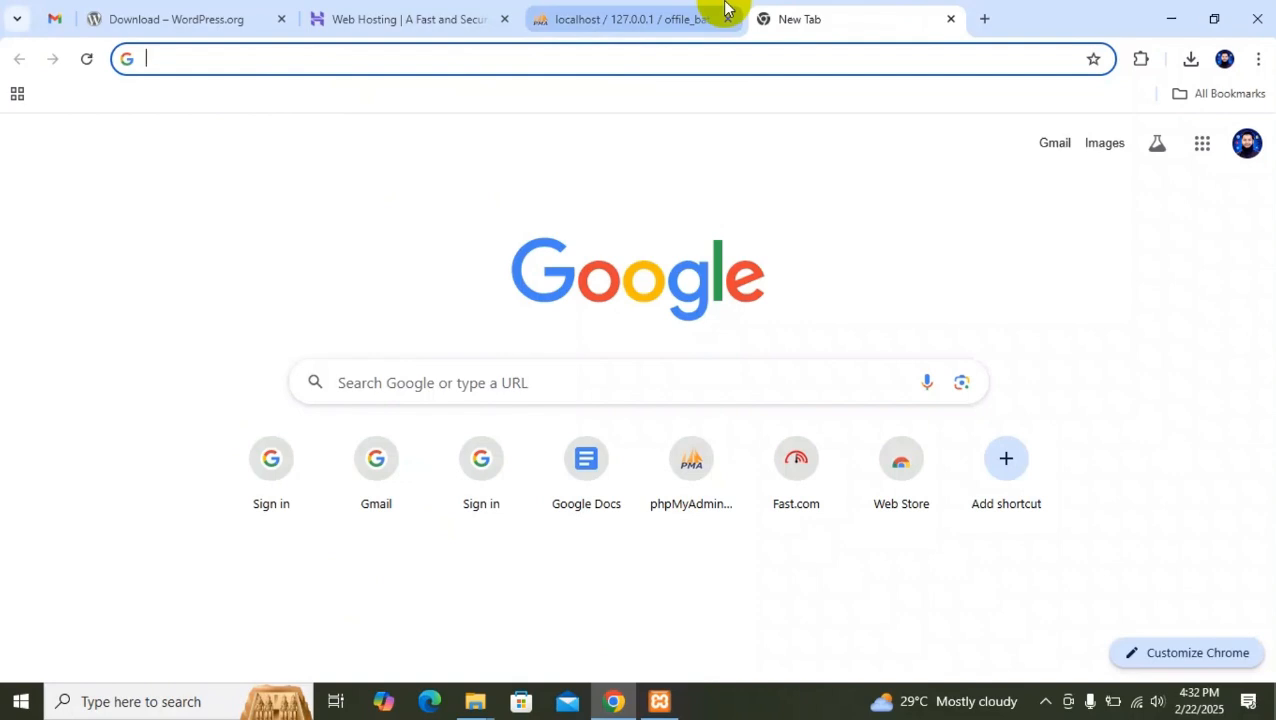
pyautogui.write('localhos')
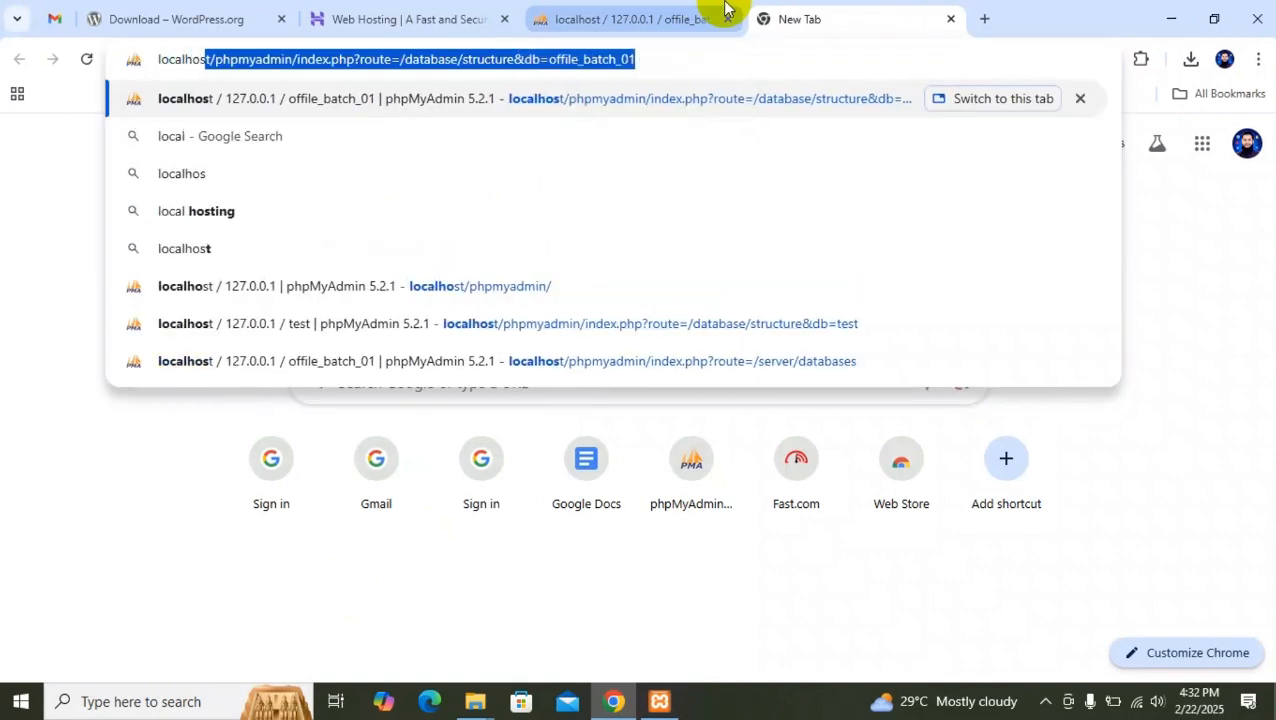
pyautogui.write('t/')
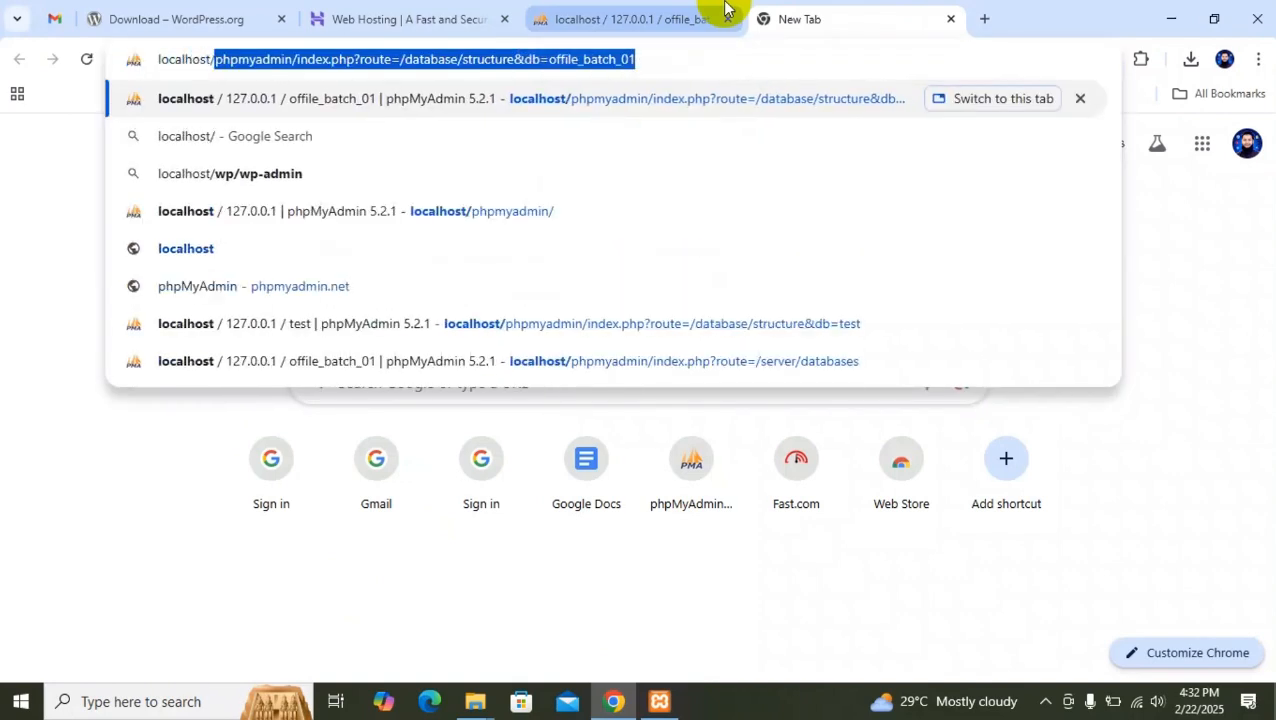
pyautogui.write('offline_batch_01')
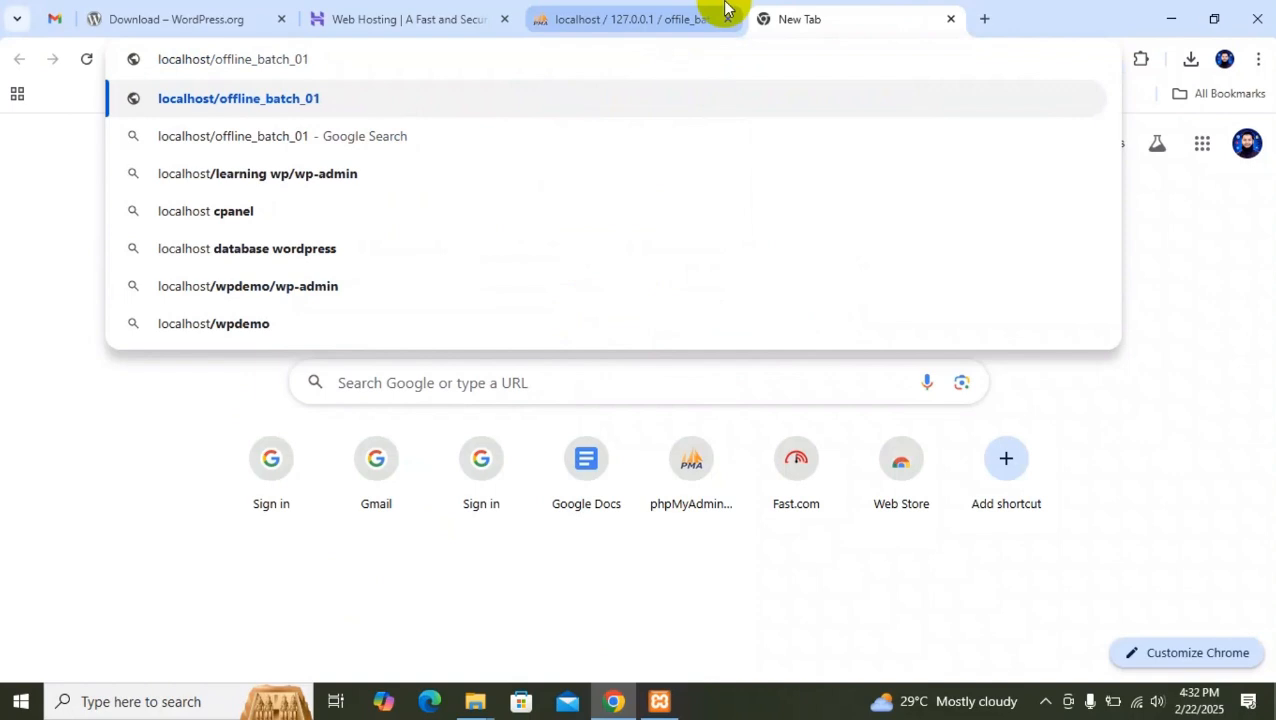
pyautogui.press('Return')
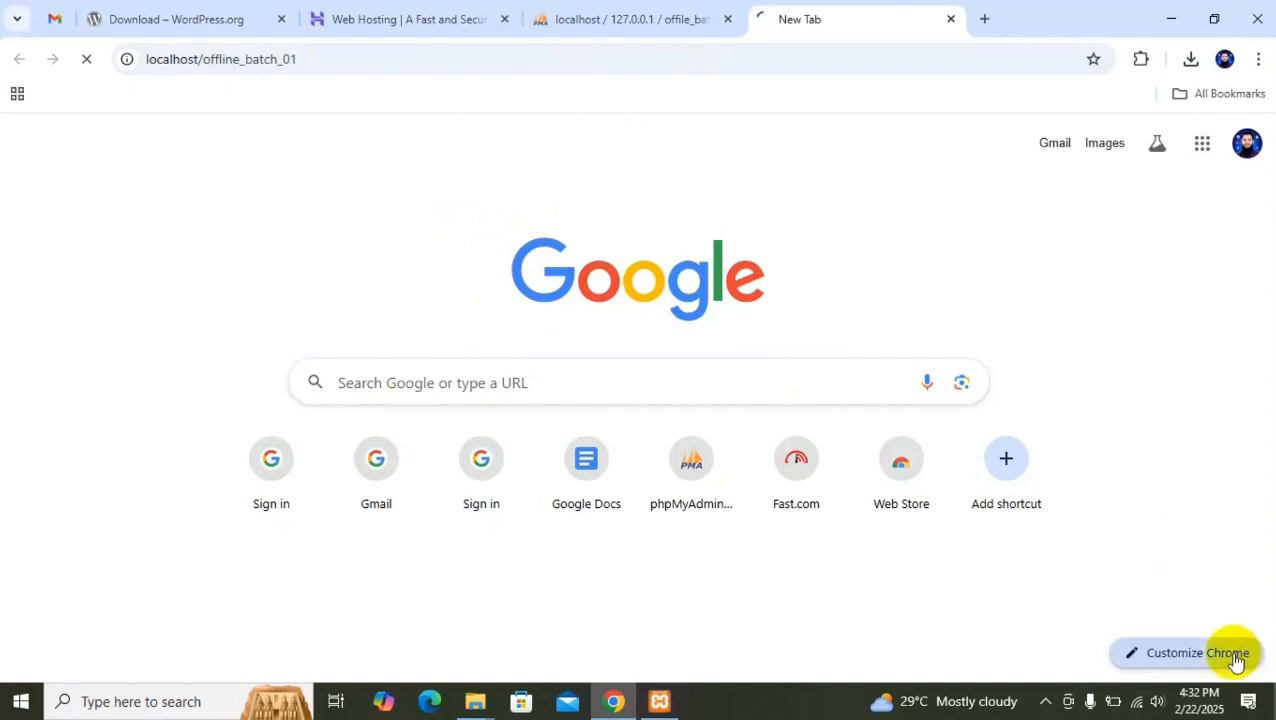
# Look through the language list and continue the WordPress setup with English (United States).
pyautogui.scroll(-1, 342, 353)
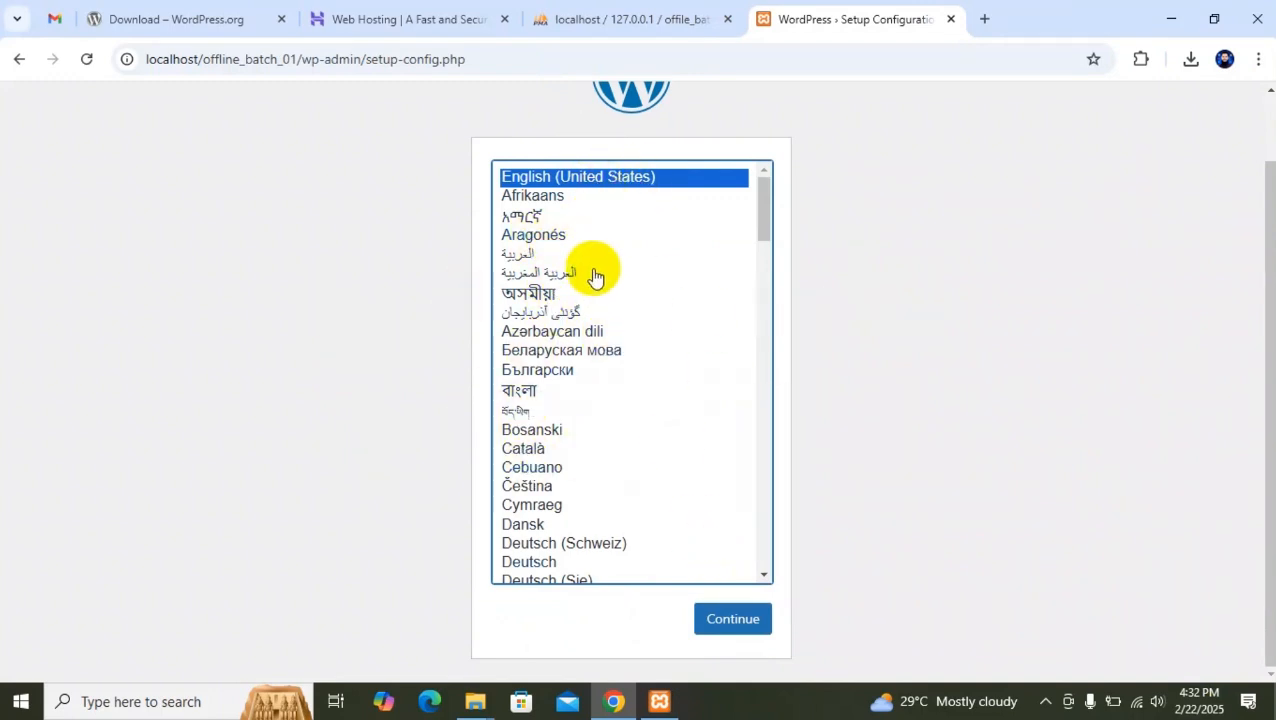
pyautogui.scroll(1, 592, 268)
pyautogui.scroll(-1, 868, 265)
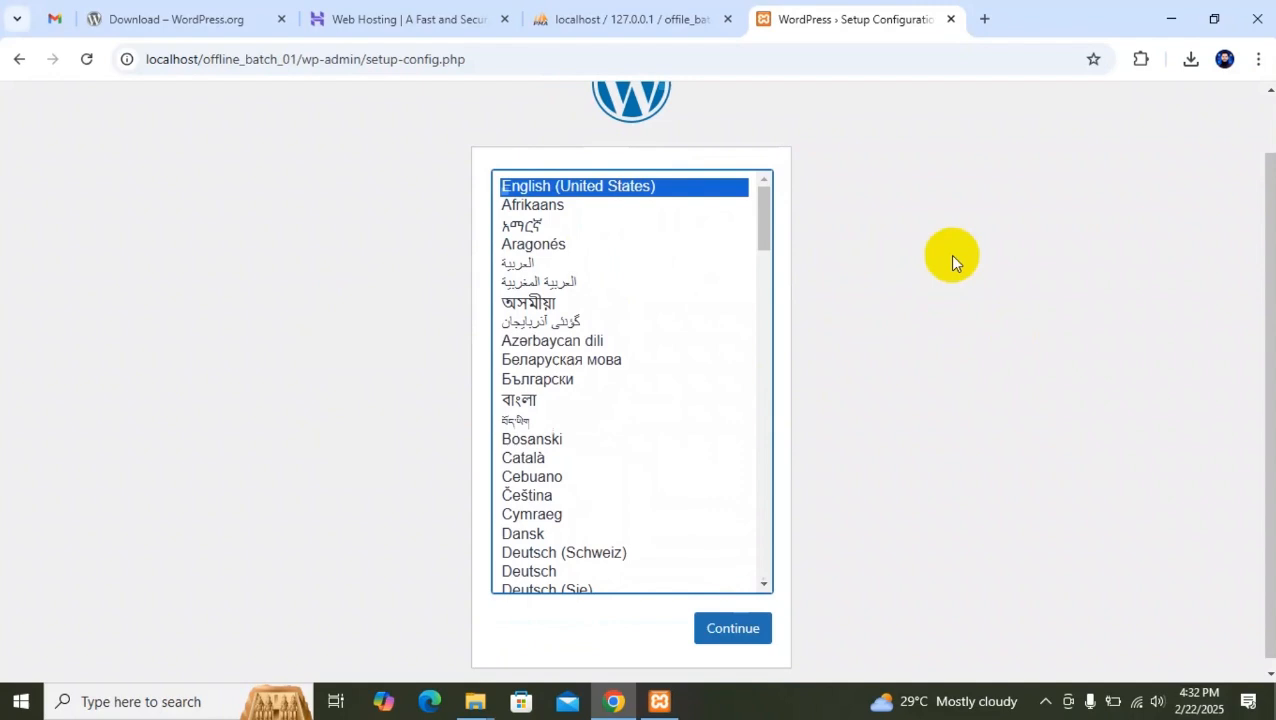
pyautogui.click(736, 622)
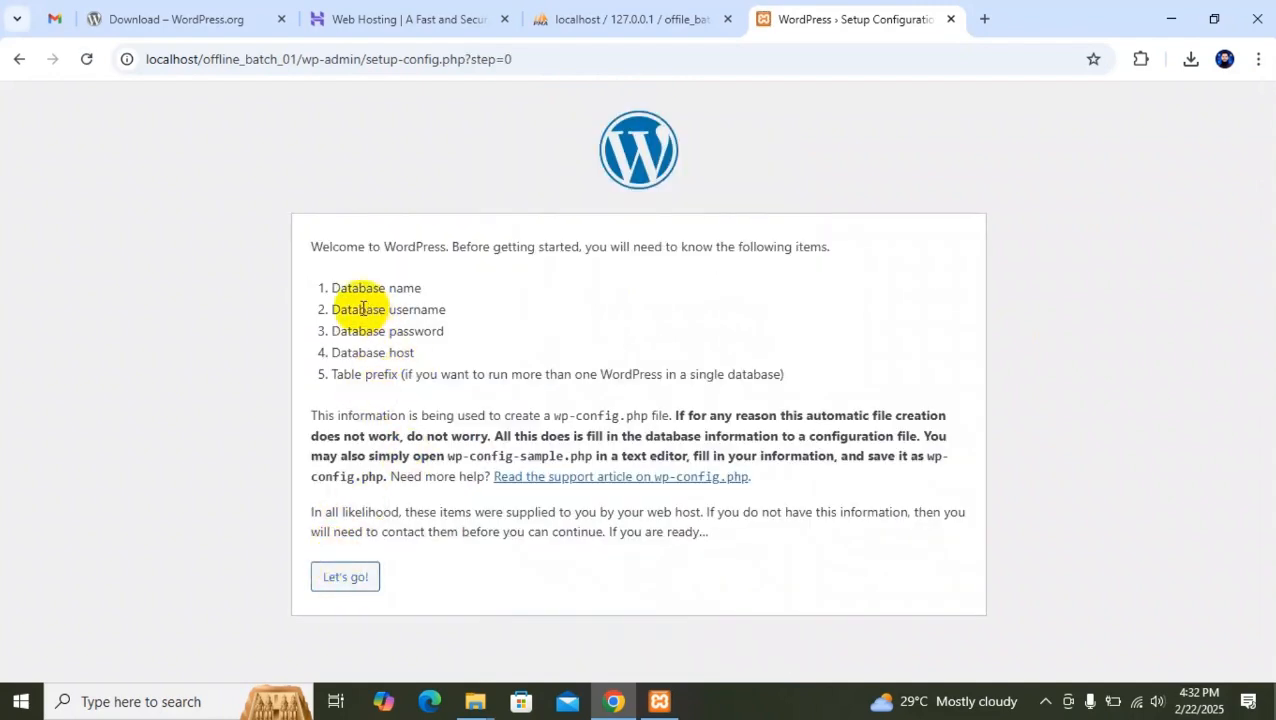
# Read the welcome page's list of database details required for the WordPress setup.
pyautogui.moveTo(313, 248); pyautogui.dragTo(644, 242)
pyautogui.click(466, 248)
pyautogui.click(766, 248)
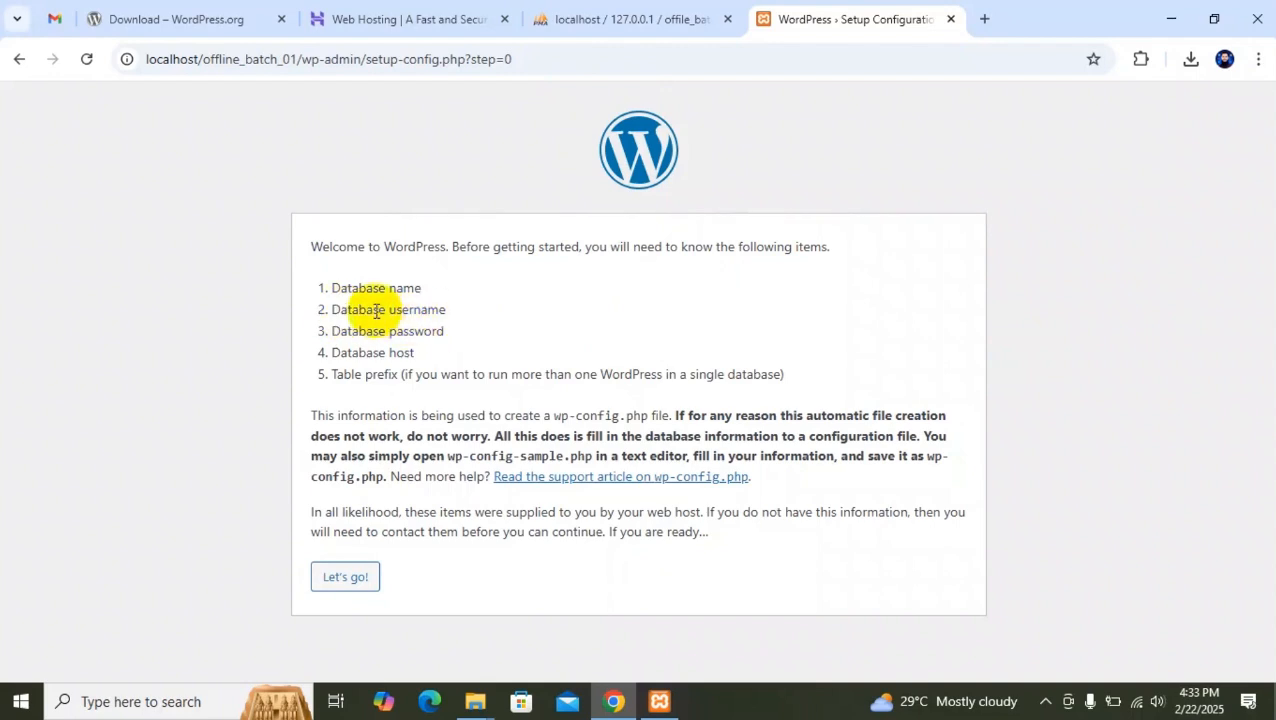
pyautogui.moveTo(374, 309); pyautogui.dragTo(489, 313)
pyautogui.moveTo(329, 333); pyautogui.dragTo(446, 332)
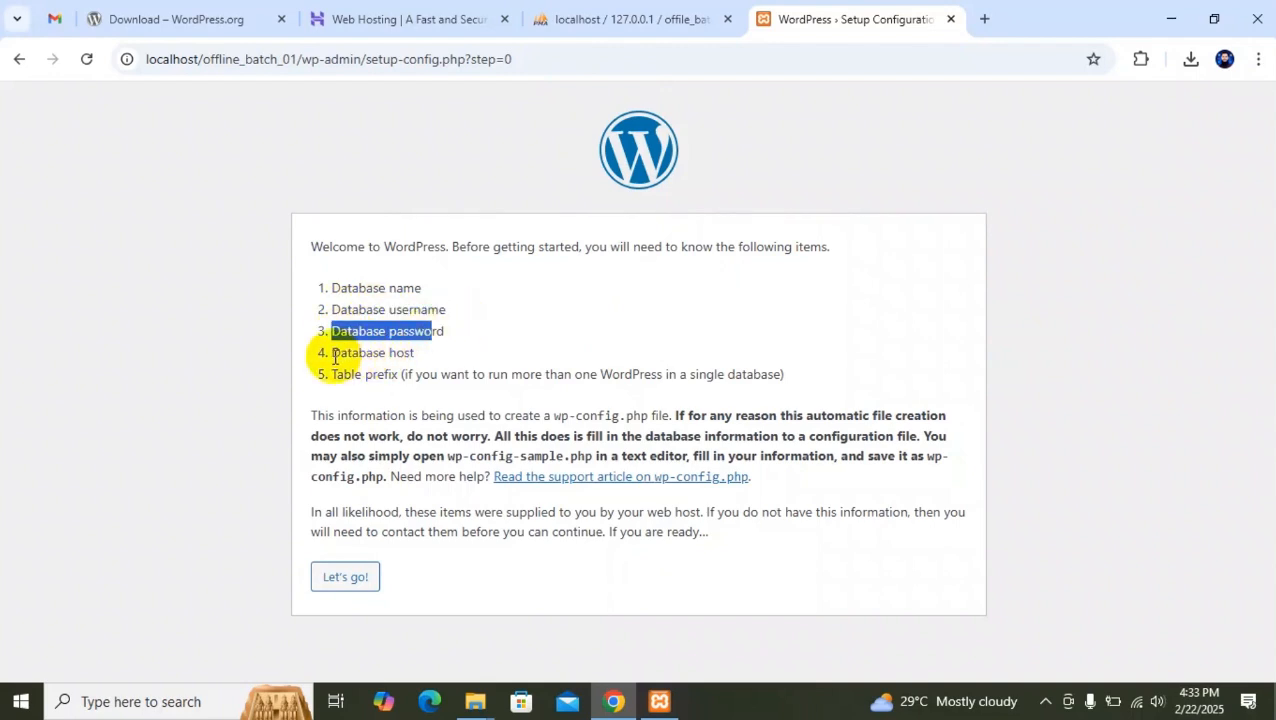
pyautogui.moveTo(329, 353); pyautogui.dragTo(426, 360)
pyautogui.click(313, 333)
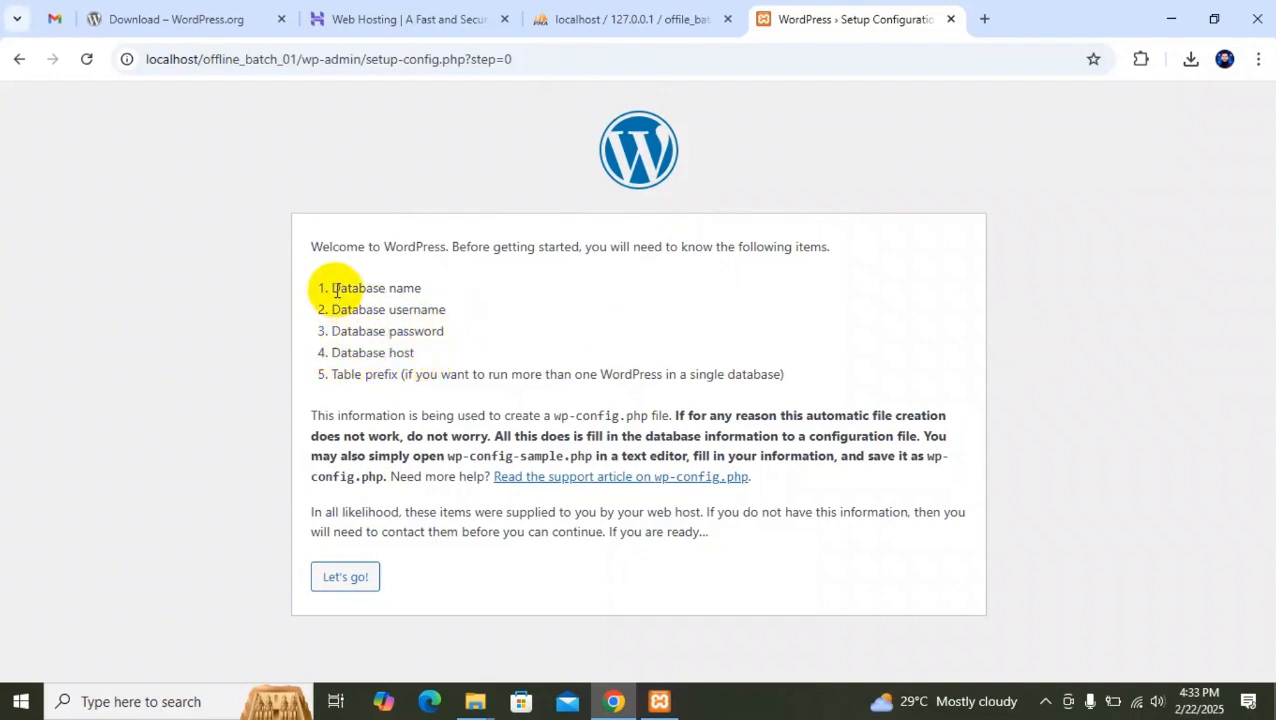
pyautogui.moveTo(331, 288); pyautogui.dragTo(422, 288)
pyautogui.moveTo(334, 309); pyautogui.dragTo(409, 309)
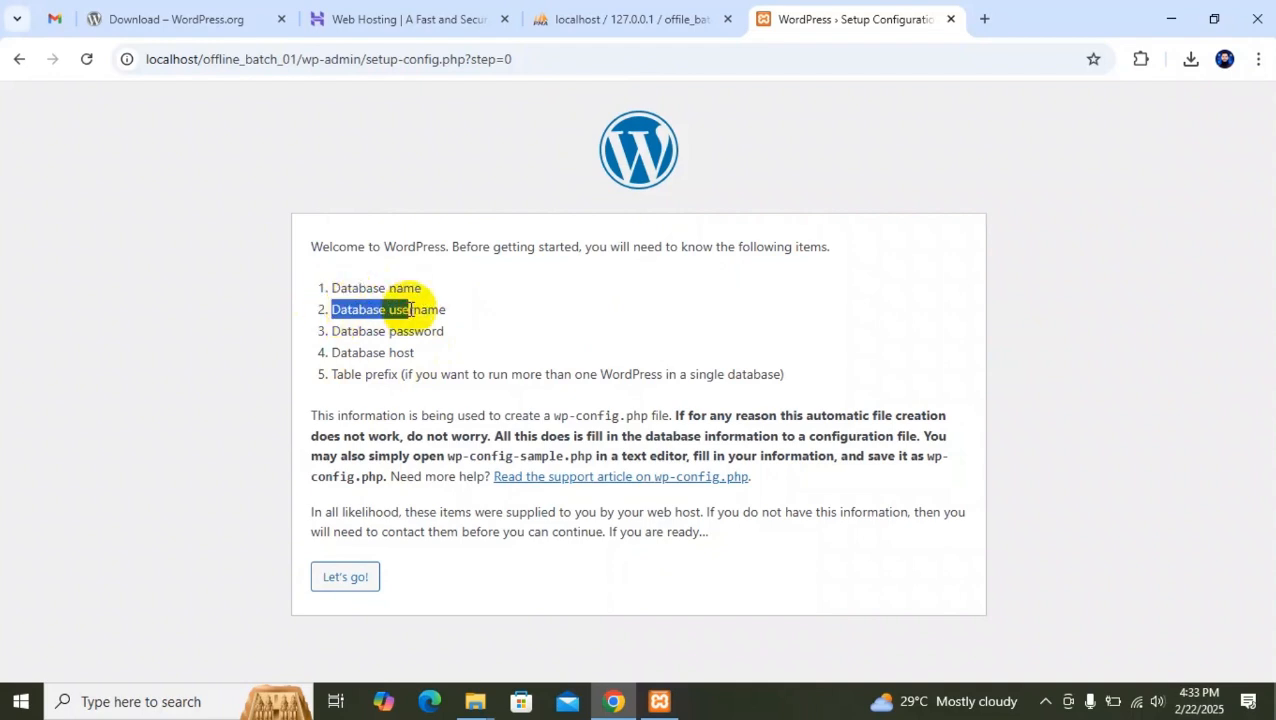
pyautogui.doubleClick(332, 288)
pyautogui.moveTo(332, 288)
pyautogui.mouseDown()
pyautogui.moveTo(436, 353)
pyautogui.moveTo(331, 286)
pyautogui.mouseUp()
pyautogui.click(431, 354)
pyautogui.click(364, 399)
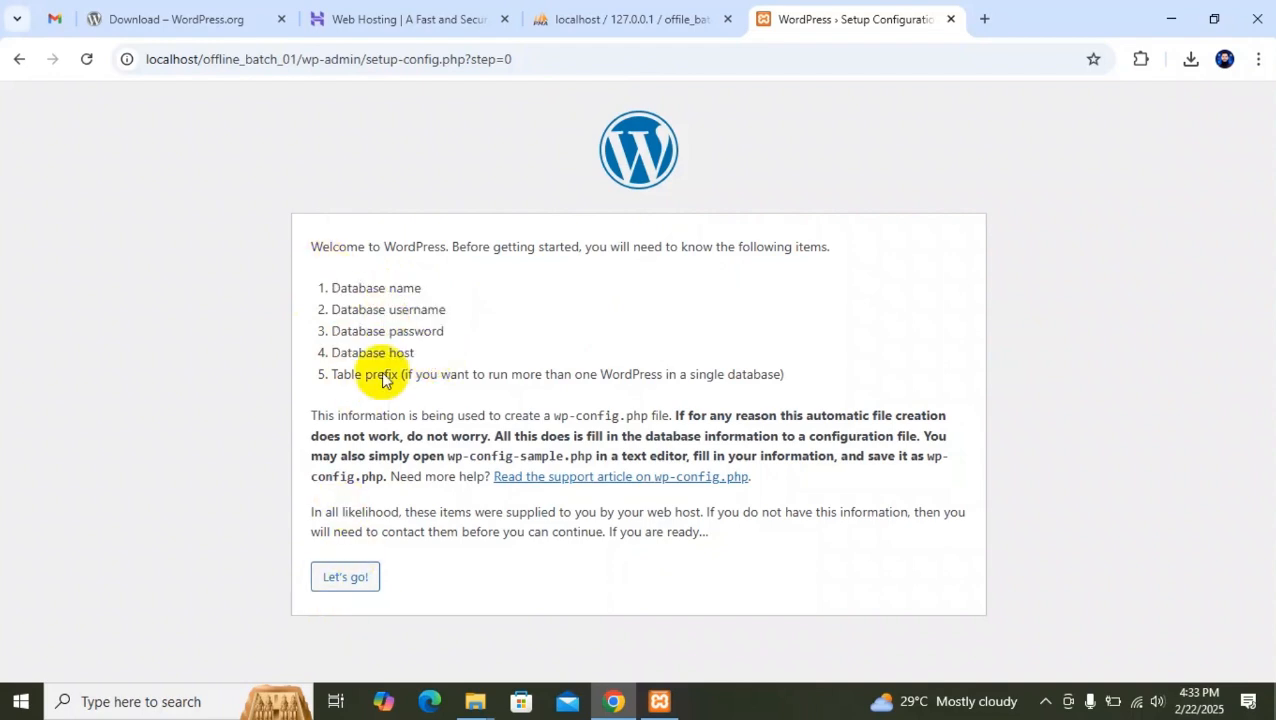
pyautogui.moveTo(436, 353); pyautogui.dragTo(333, 268)
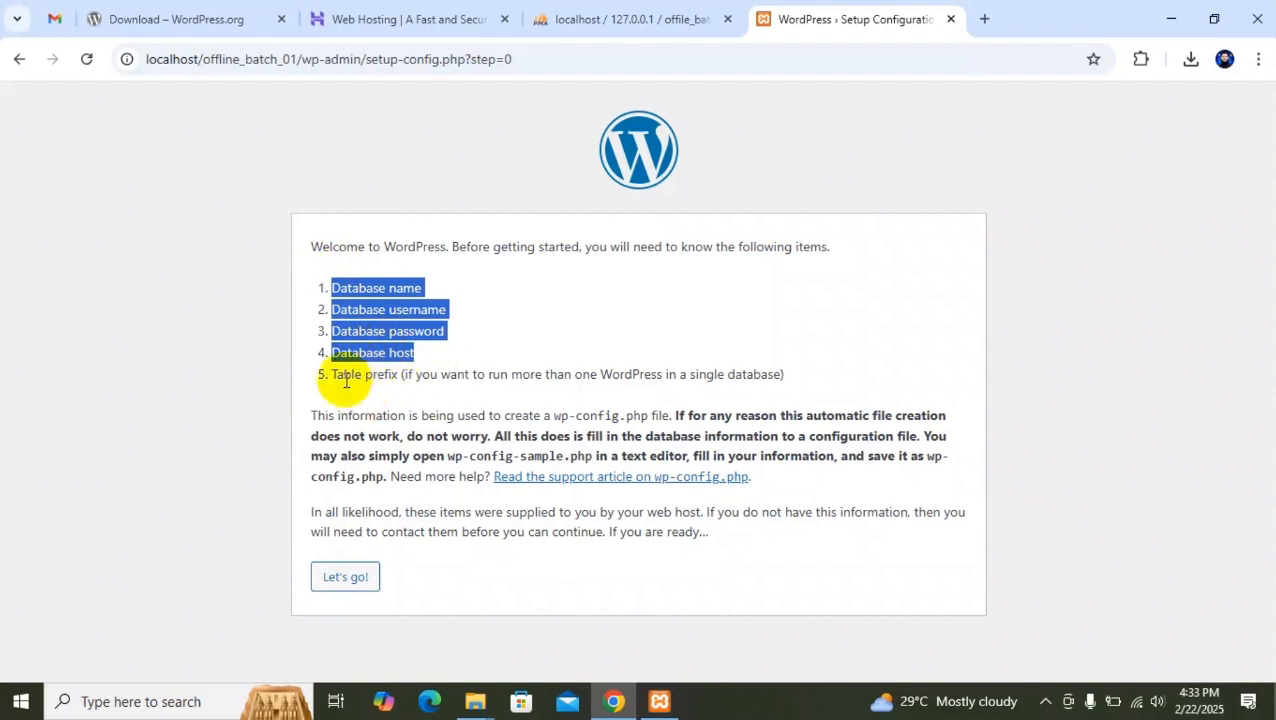
pyautogui.moveTo(346, 381); pyautogui.dragTo(412, 352)
# Proceed to the database connection form and fill in the database name offile_batch_01, copied from phpMyAdmin.
pyautogui.click(340, 588)
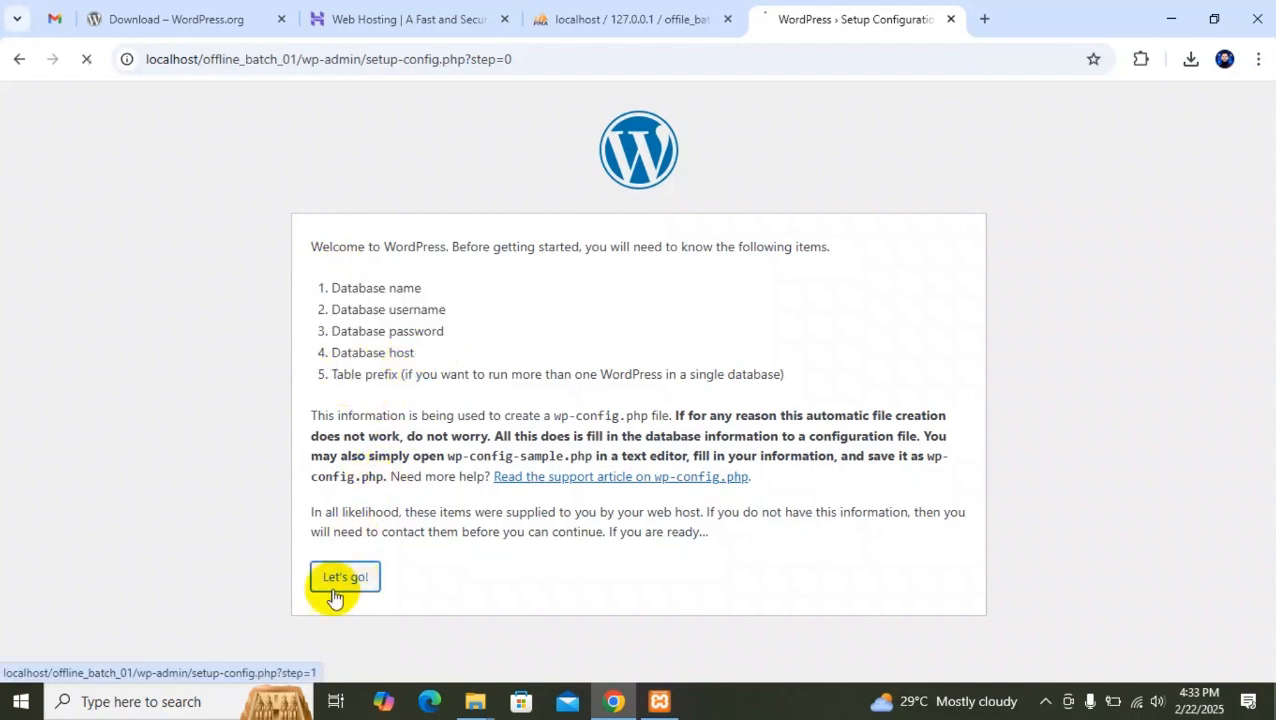
pyautogui.scroll(-1, 413, 336)
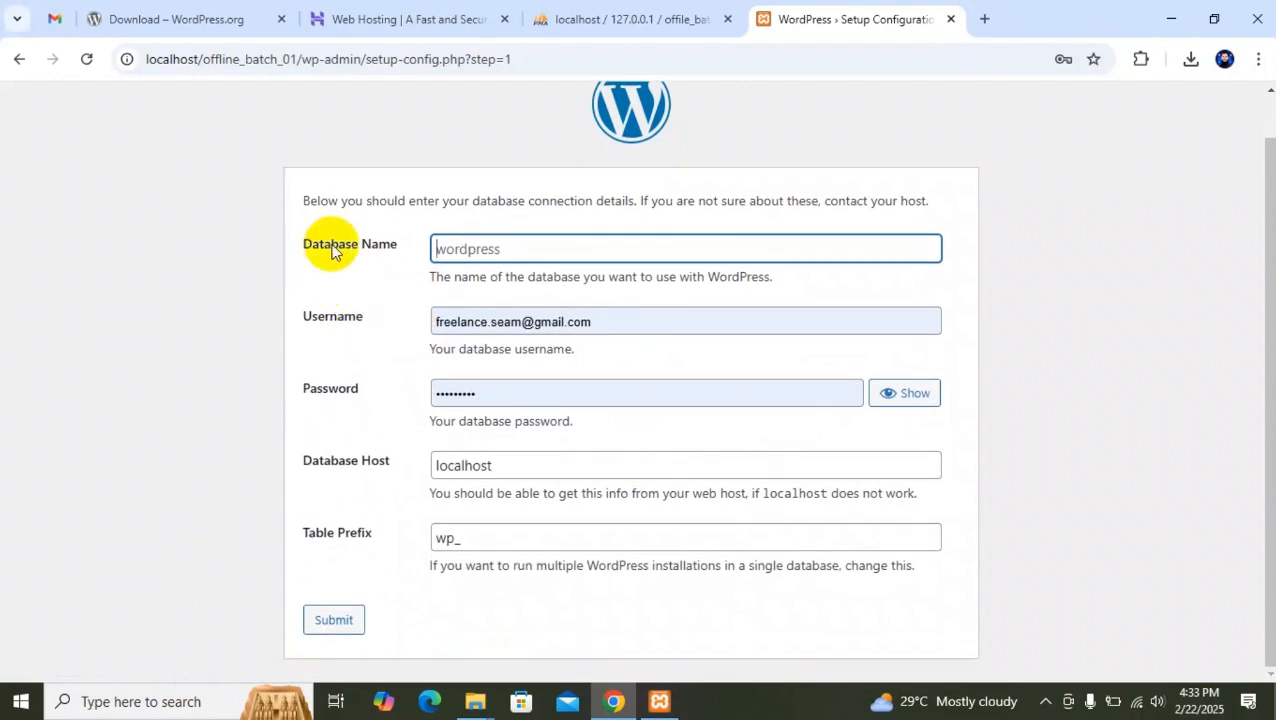
pyautogui.moveTo(650, 14); pyautogui.dragTo(886, 18)
pyautogui.moveTo(148, 264); pyautogui.dragTo(44, 265)
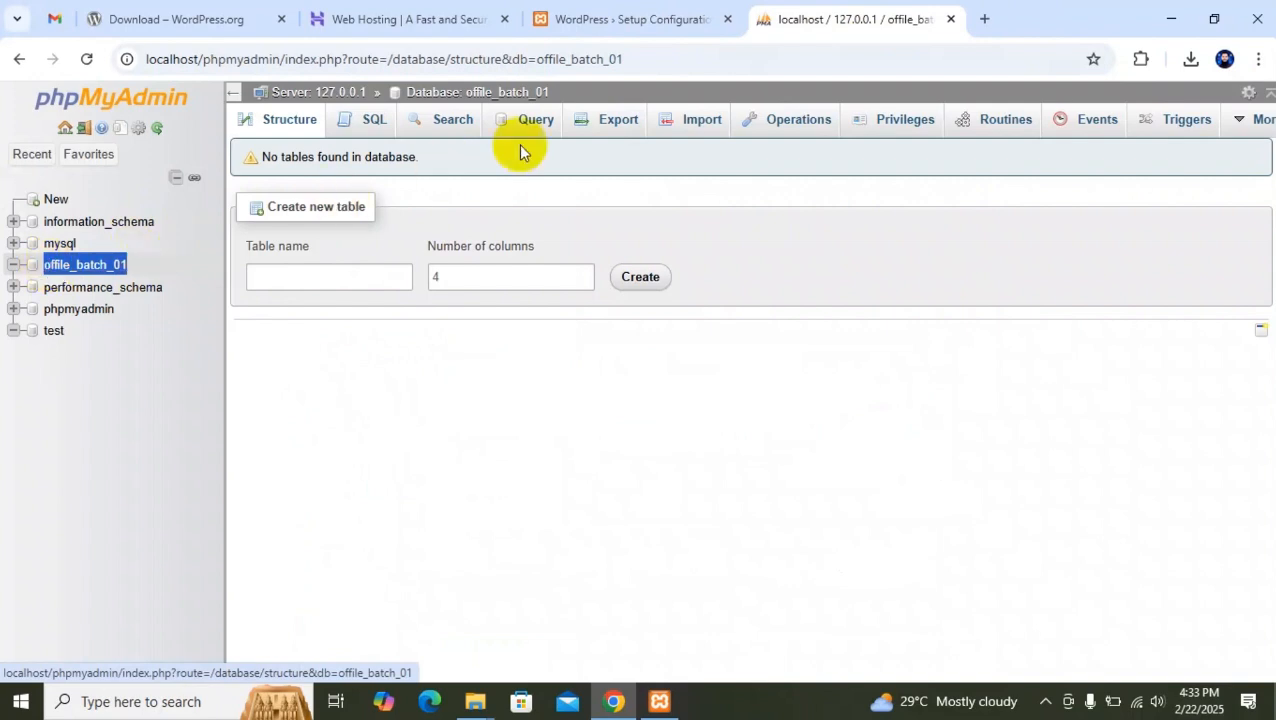
pyautogui.click(646, 8)
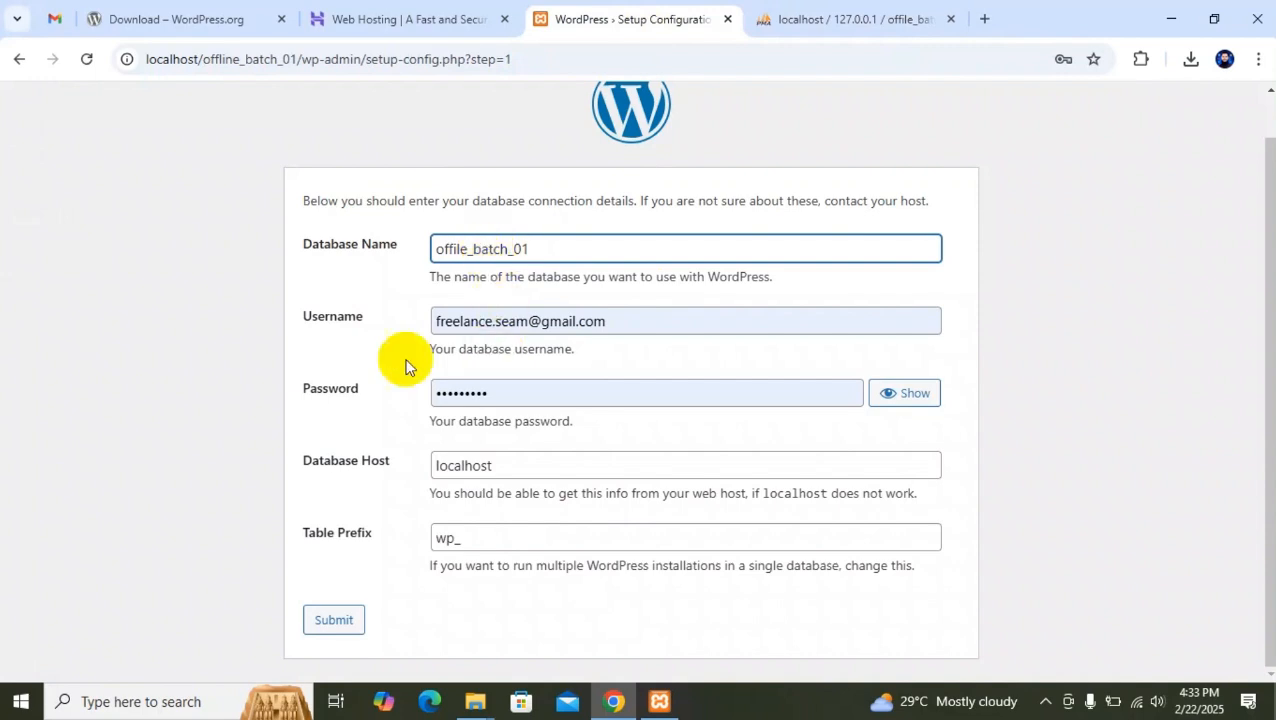
# Replace the autofilled database username with root.
pyautogui.click(672, 322)
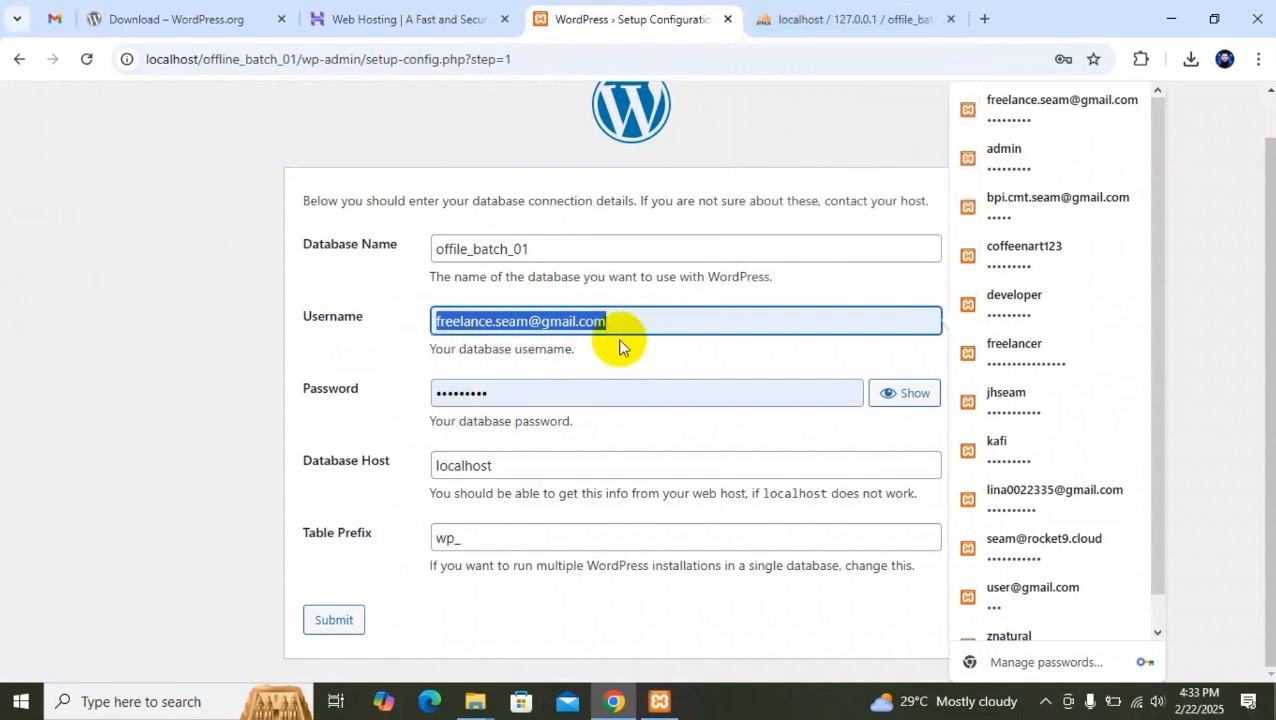
pyautogui.write('root')
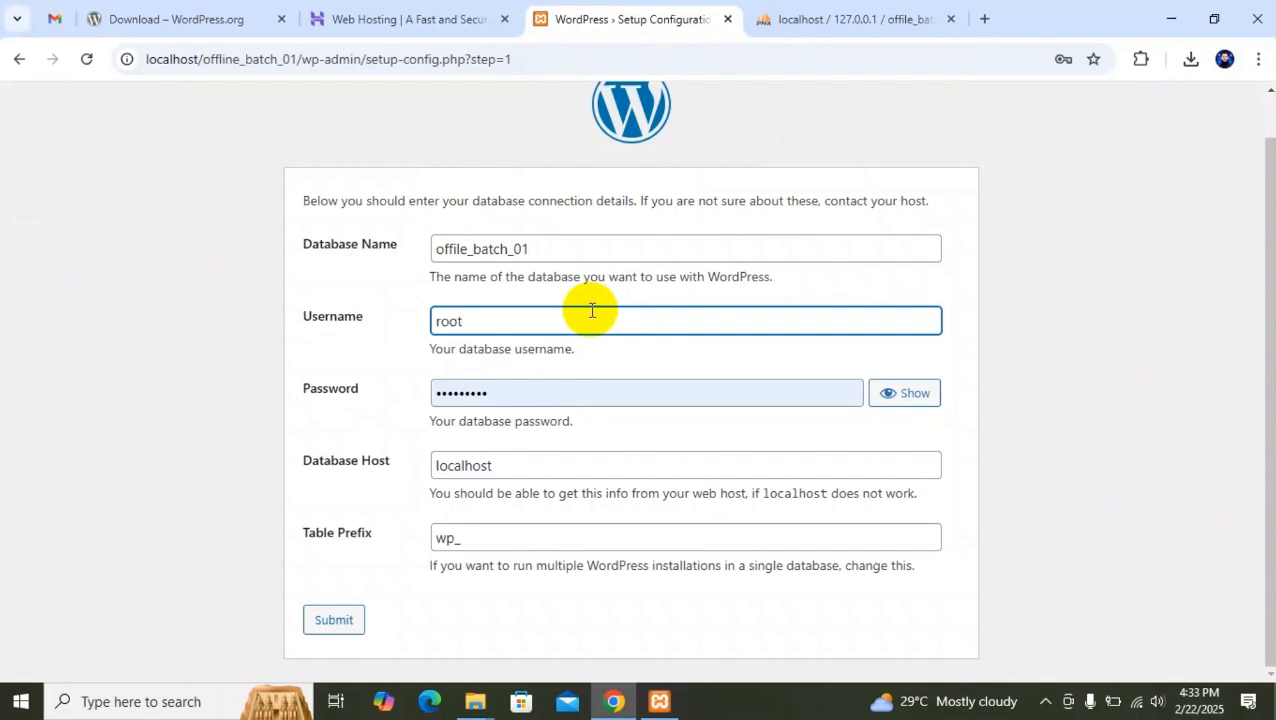
pyautogui.click(850, 18)
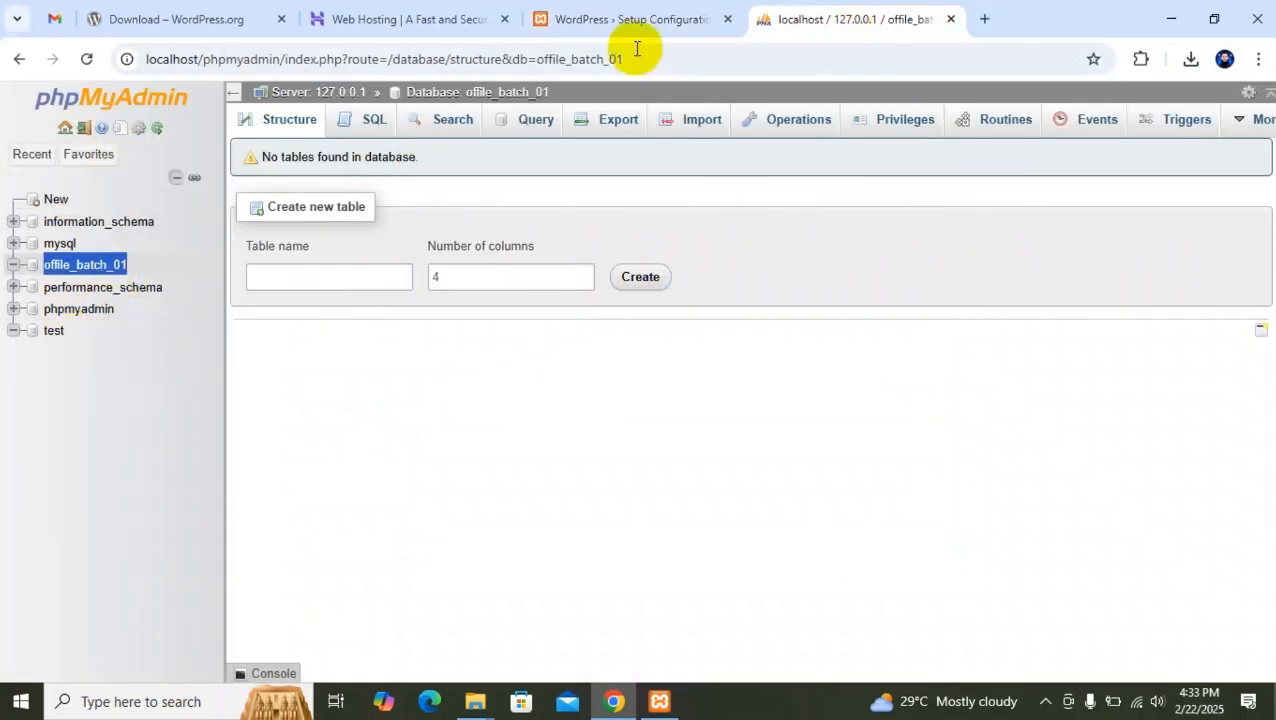
pyautogui.click(645, 12)
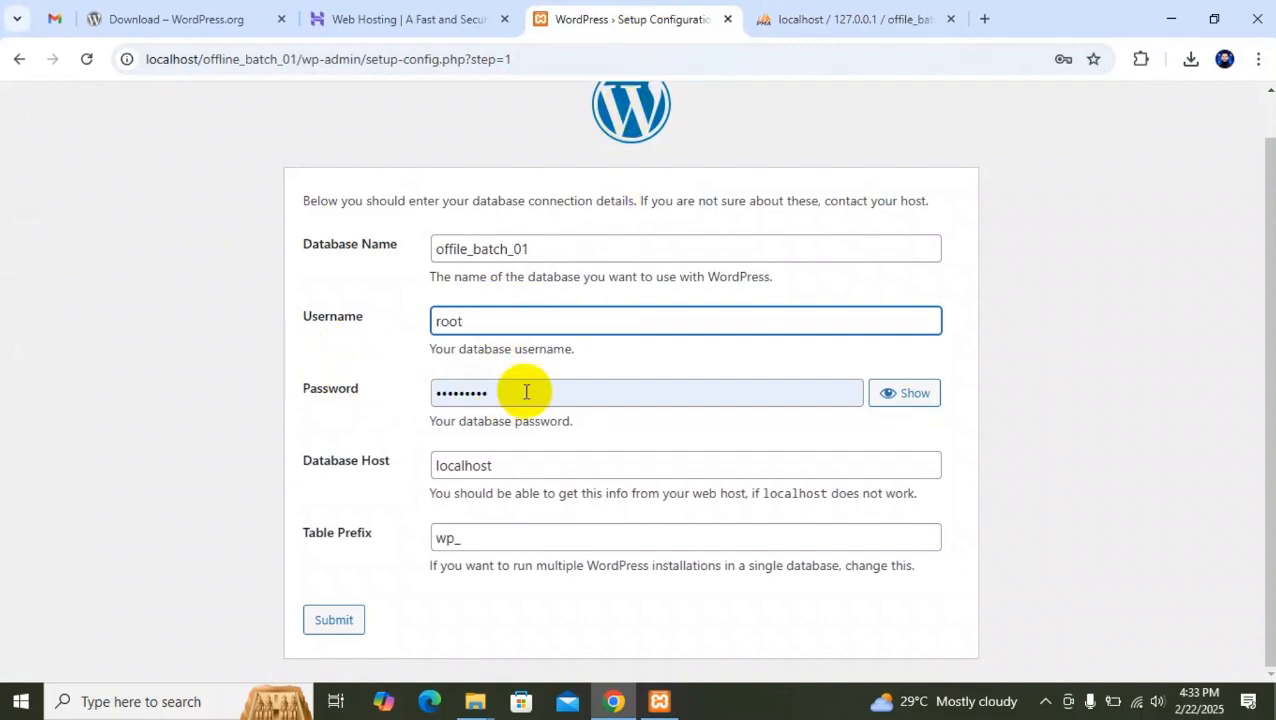
pyautogui.press('Tab')
pyautogui.click(1240, 677)
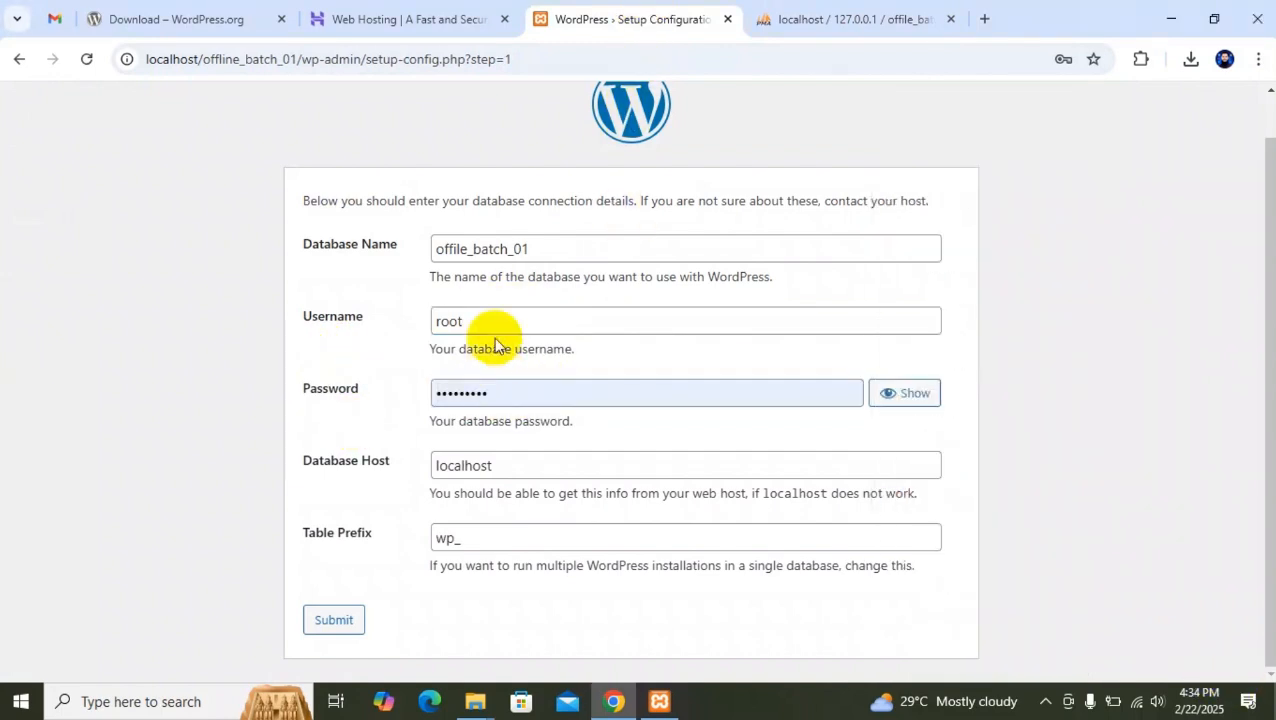
# Clear the autofilled database password and leave the field empty.
pyautogui.click(506, 320)
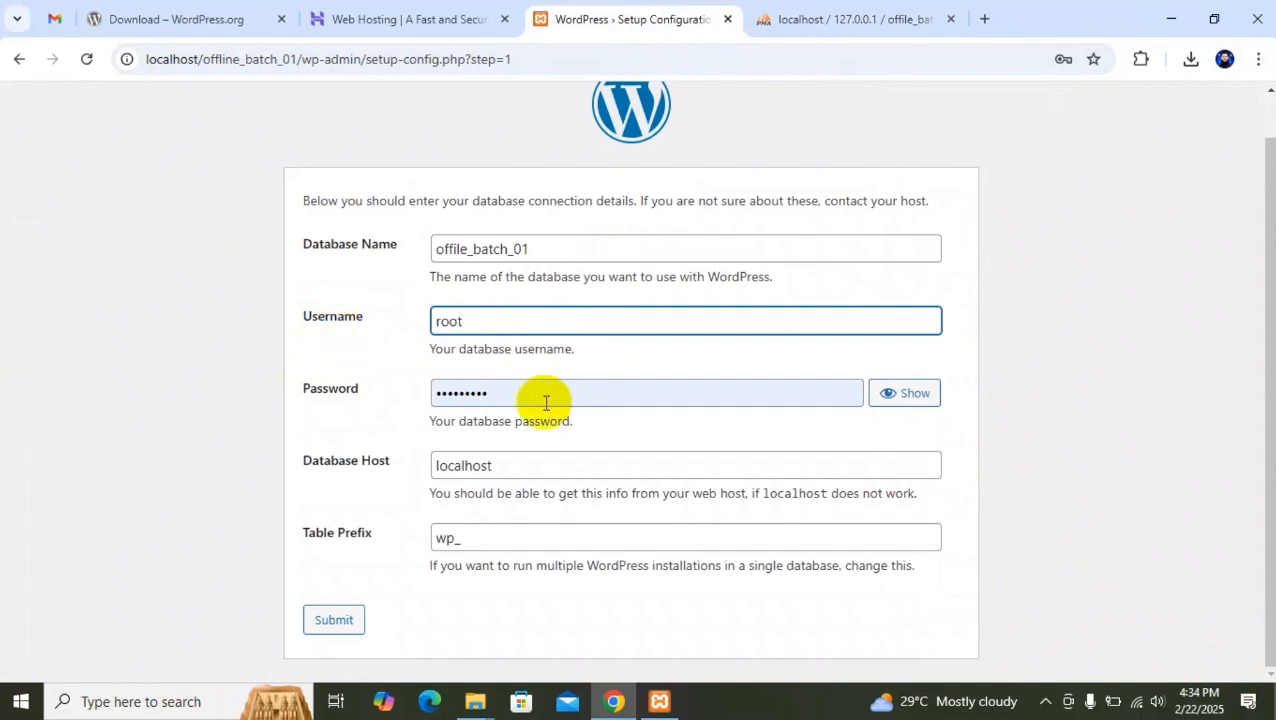
pyautogui.press('Tab')
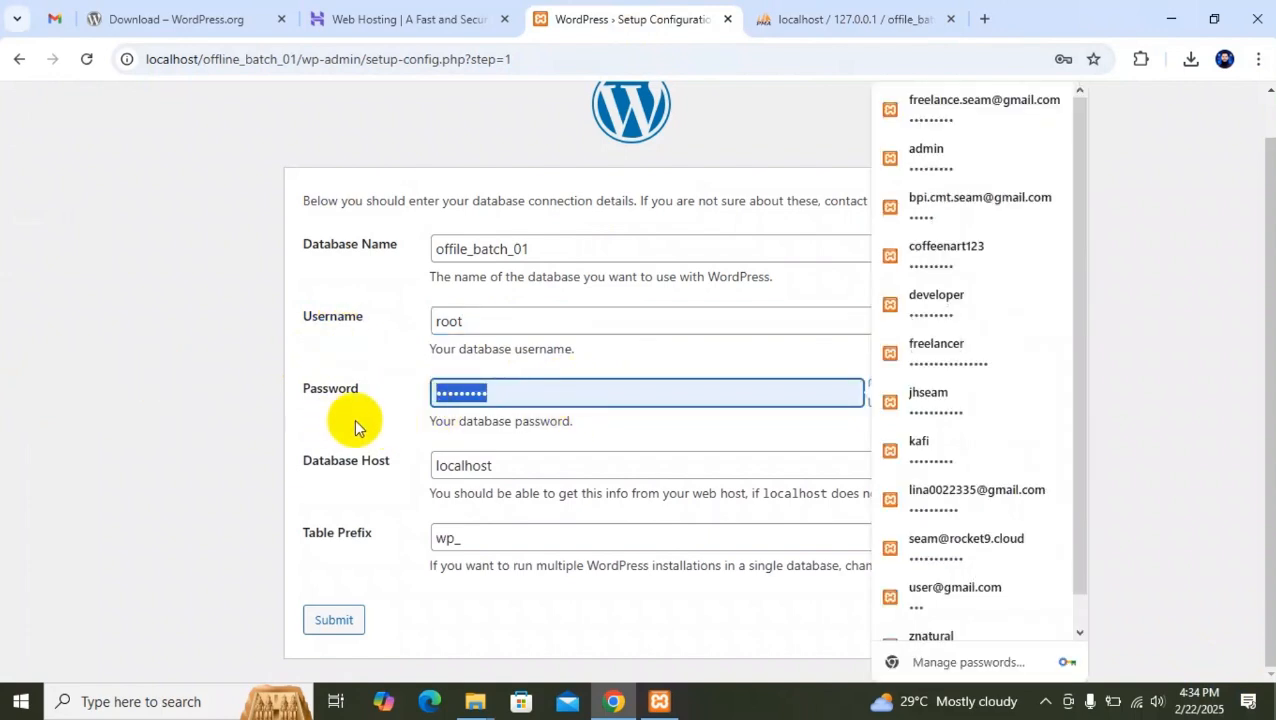
pyautogui.press('BackSpace')
pyautogui.click(213, 386)
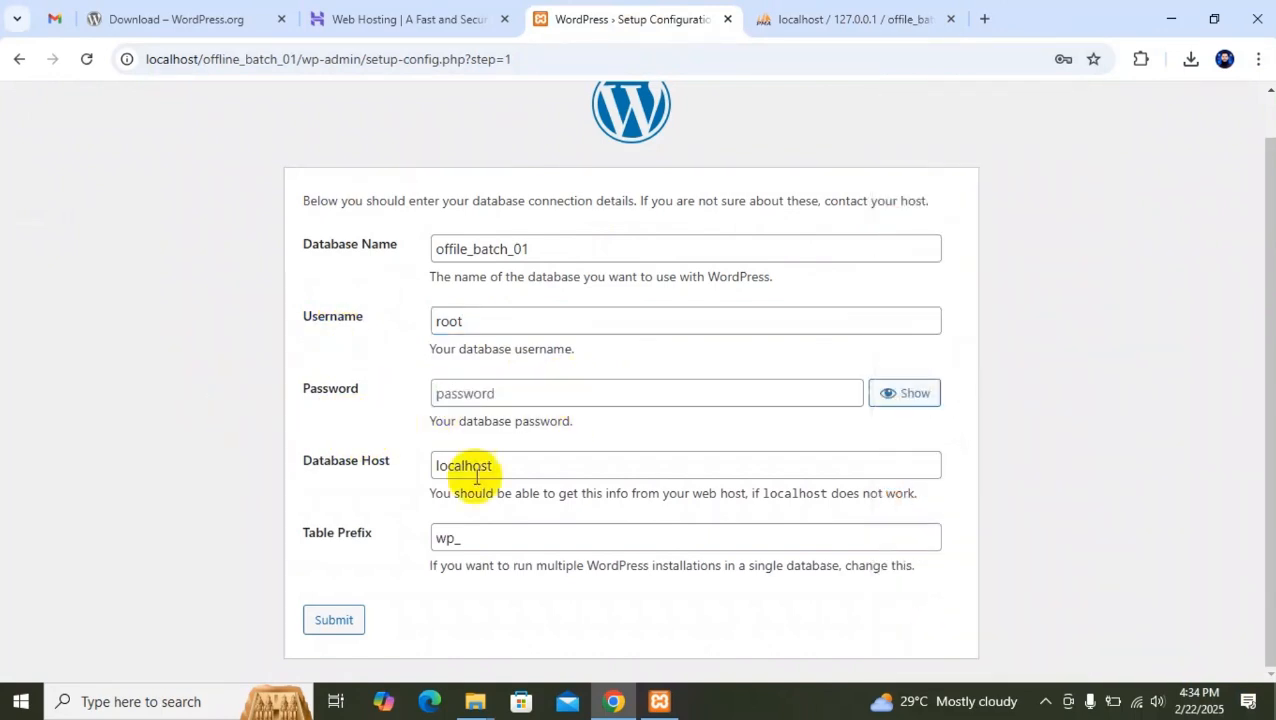
pyautogui.click(484, 397)
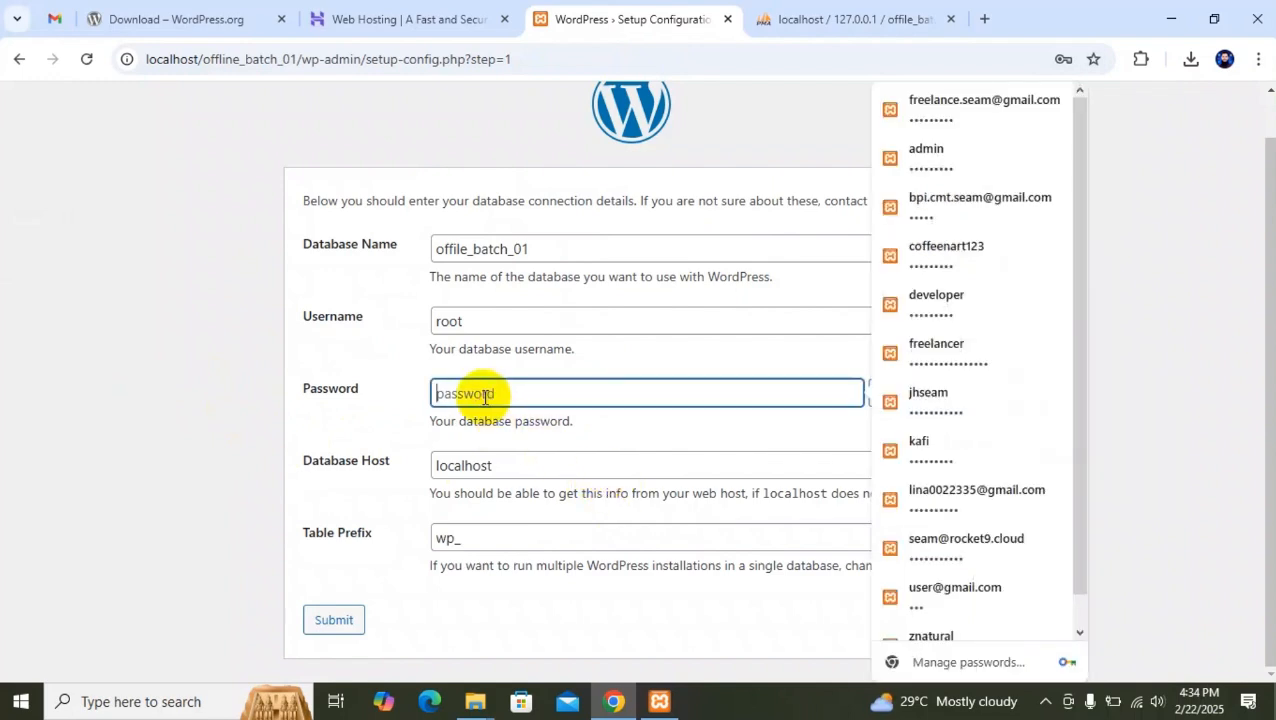
# Review the database host, name, username, password and table prefix fields, and check the offile_batch_01 database in phpMyAdmin.
pyautogui.click(521, 466)
pyautogui.moveTo(515, 465); pyautogui.dragTo(249, 497)
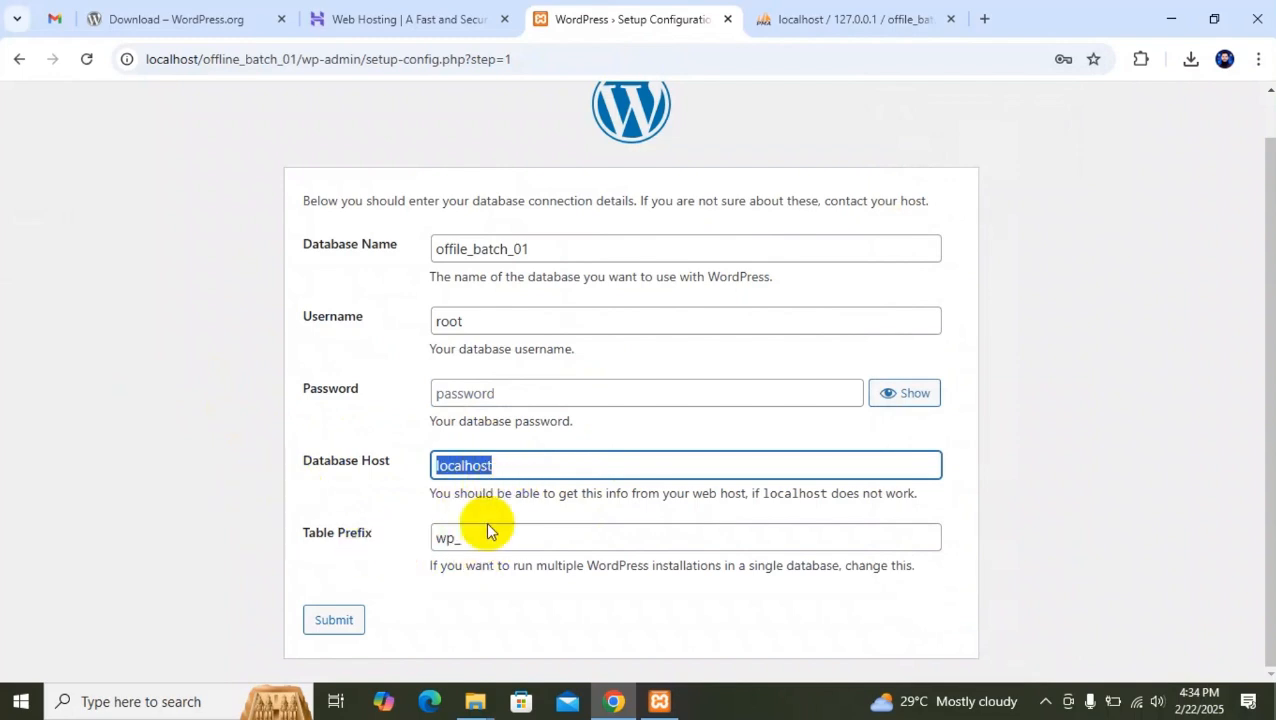
pyautogui.click(465, 465)
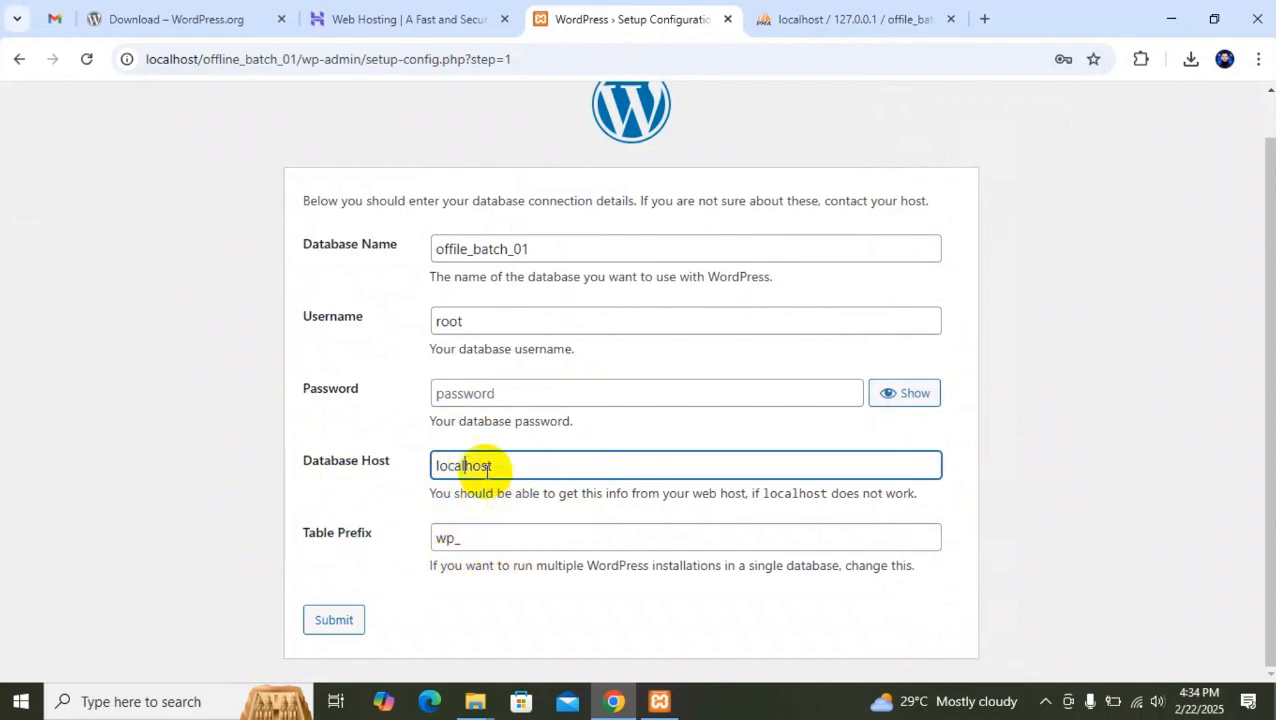
pyautogui.moveTo(545, 466); pyautogui.dragTo(285, 476)
pyautogui.moveTo(581, 248); pyautogui.dragTo(342, 228)
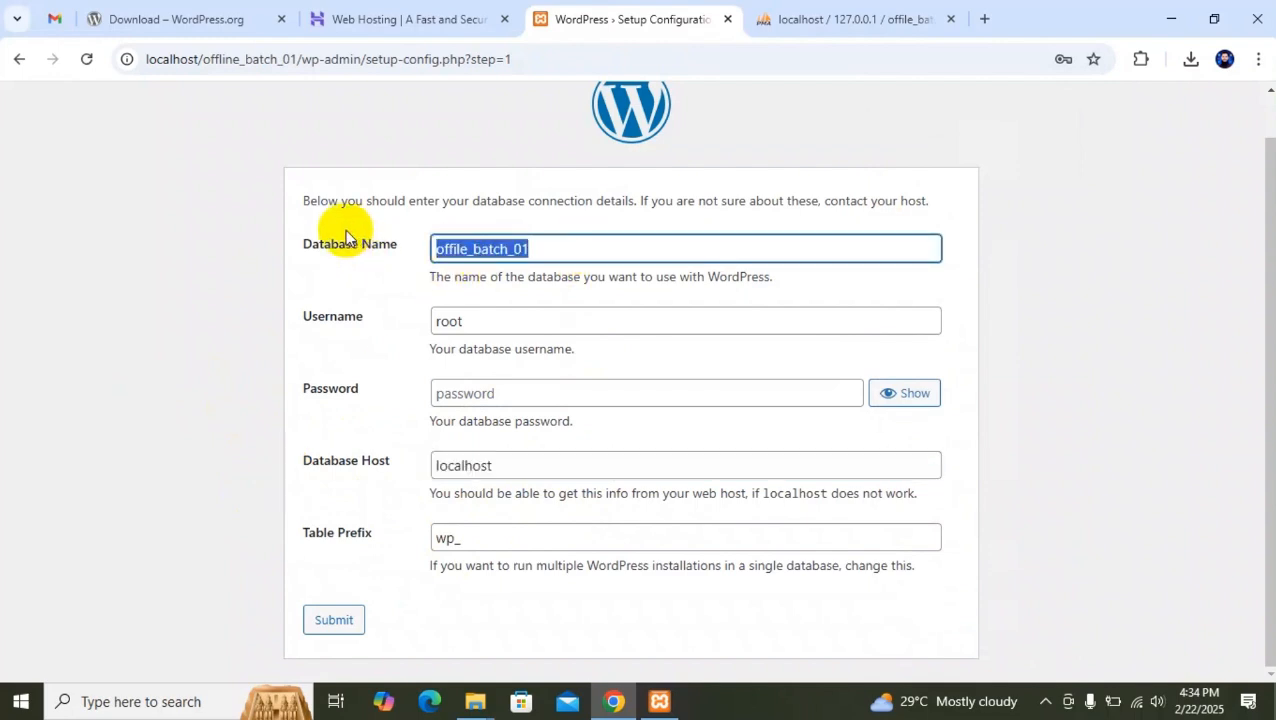
pyautogui.moveTo(488, 320); pyautogui.dragTo(365, 327)
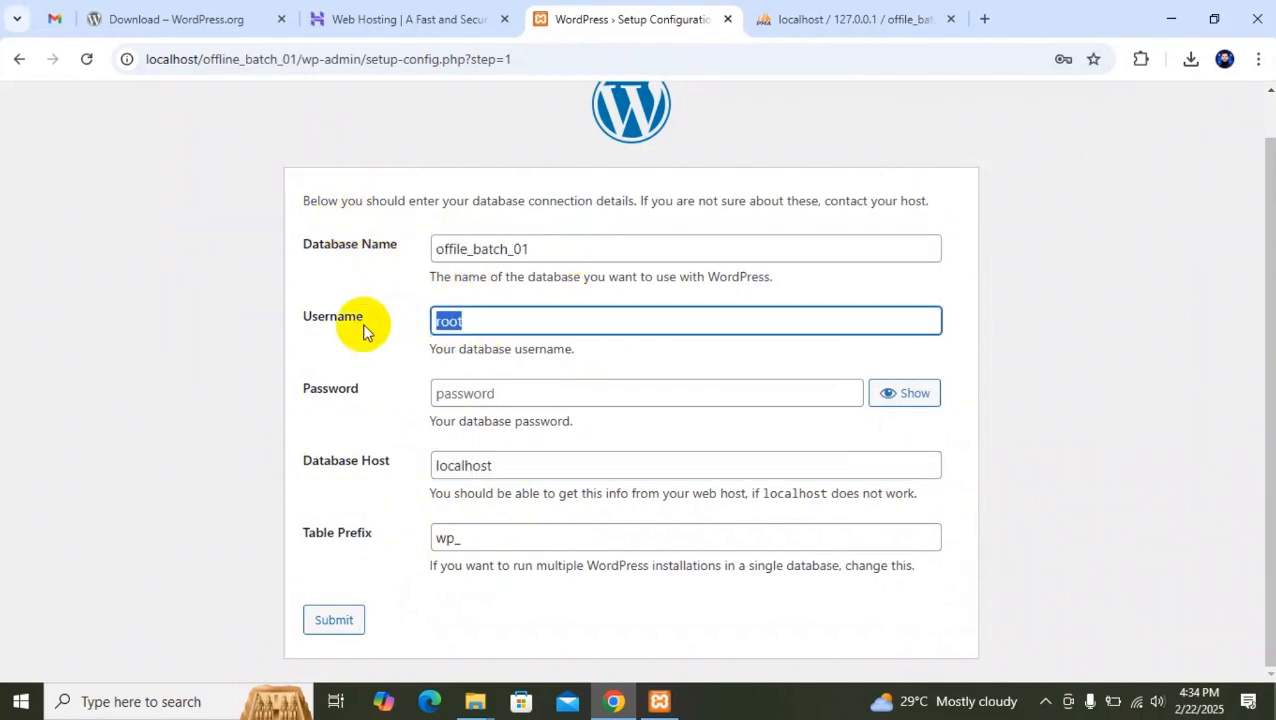
pyautogui.click(493, 394)
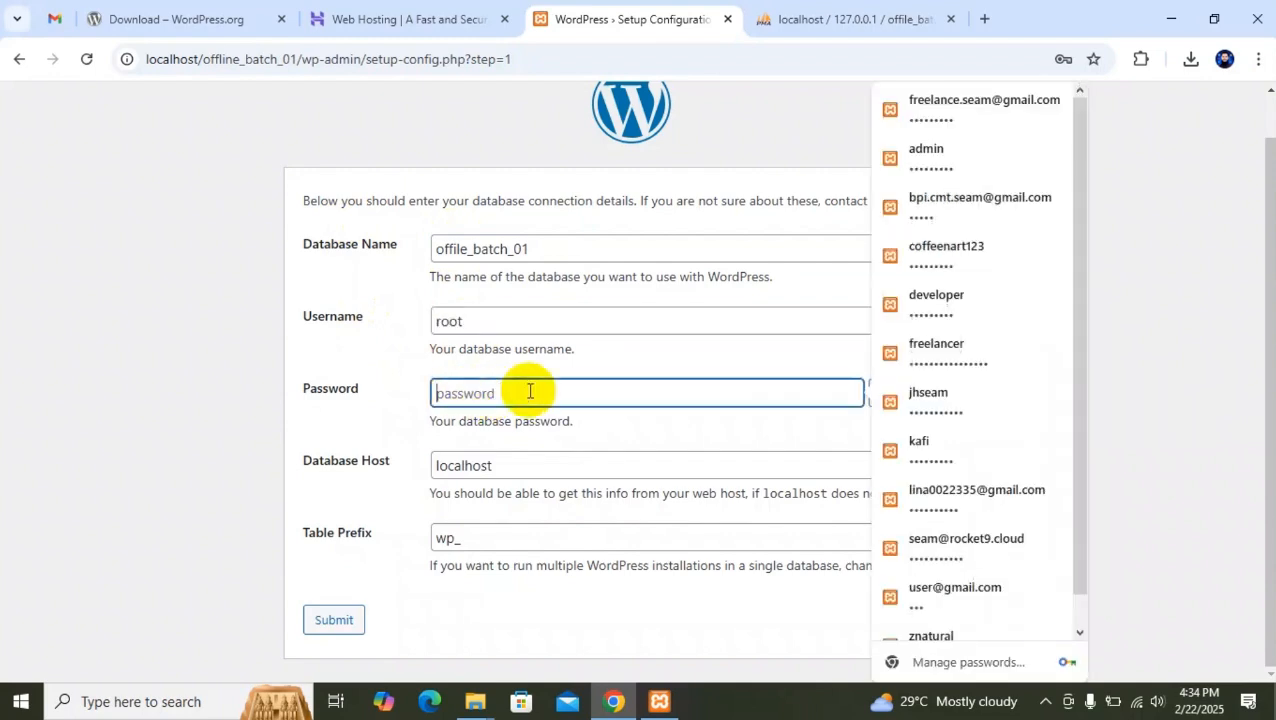
pyautogui.click(479, 540)
pyautogui.moveTo(456, 537); pyautogui.dragTo(215, 525)
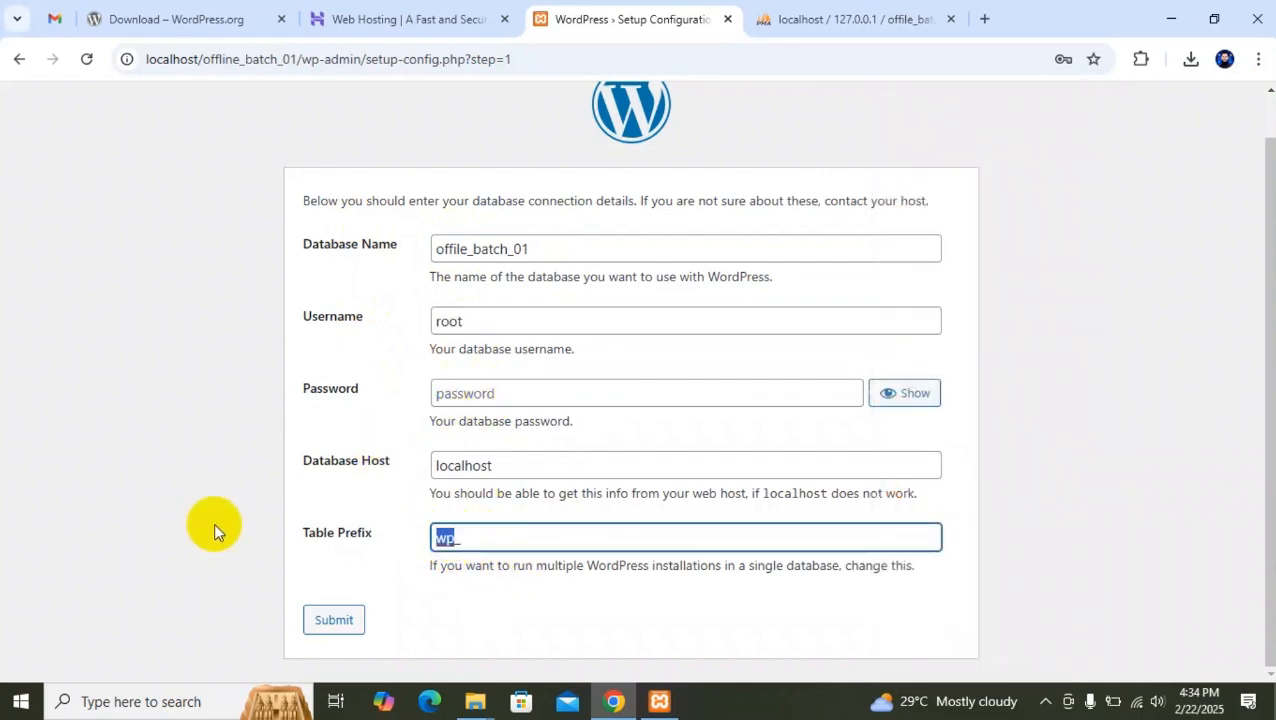
pyautogui.click(570, 537)
pyautogui.moveTo(456, 535); pyautogui.dragTo(365, 530)
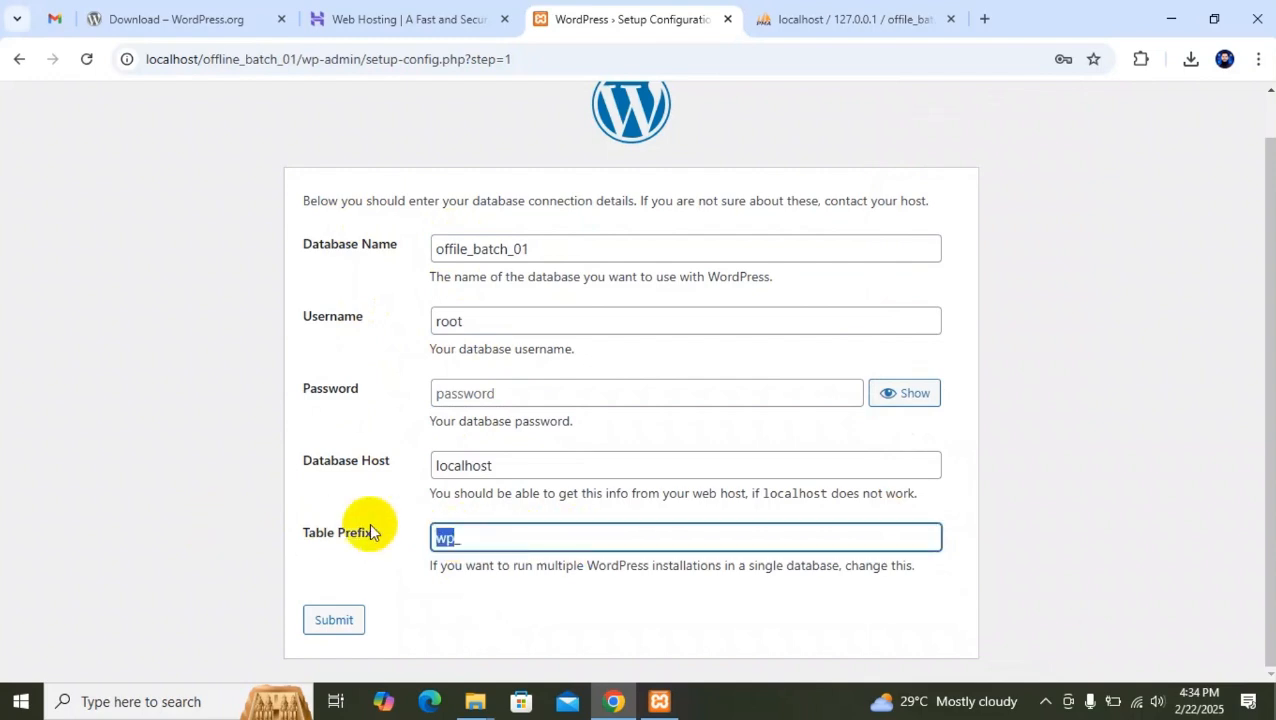
pyautogui.click(850, 19)
pyautogui.click(88, 265)
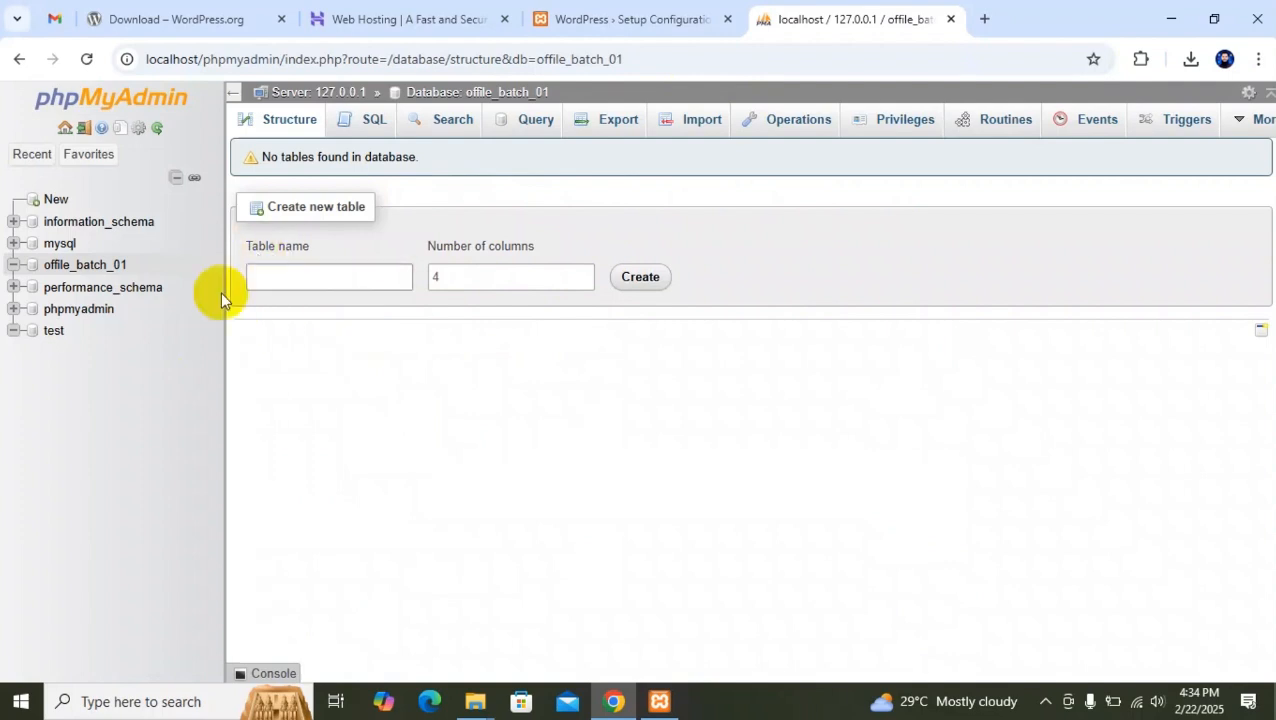
# Change the WordPress table prefix to batch01_ and submit the database connection details.
pyautogui.click(640, 16)
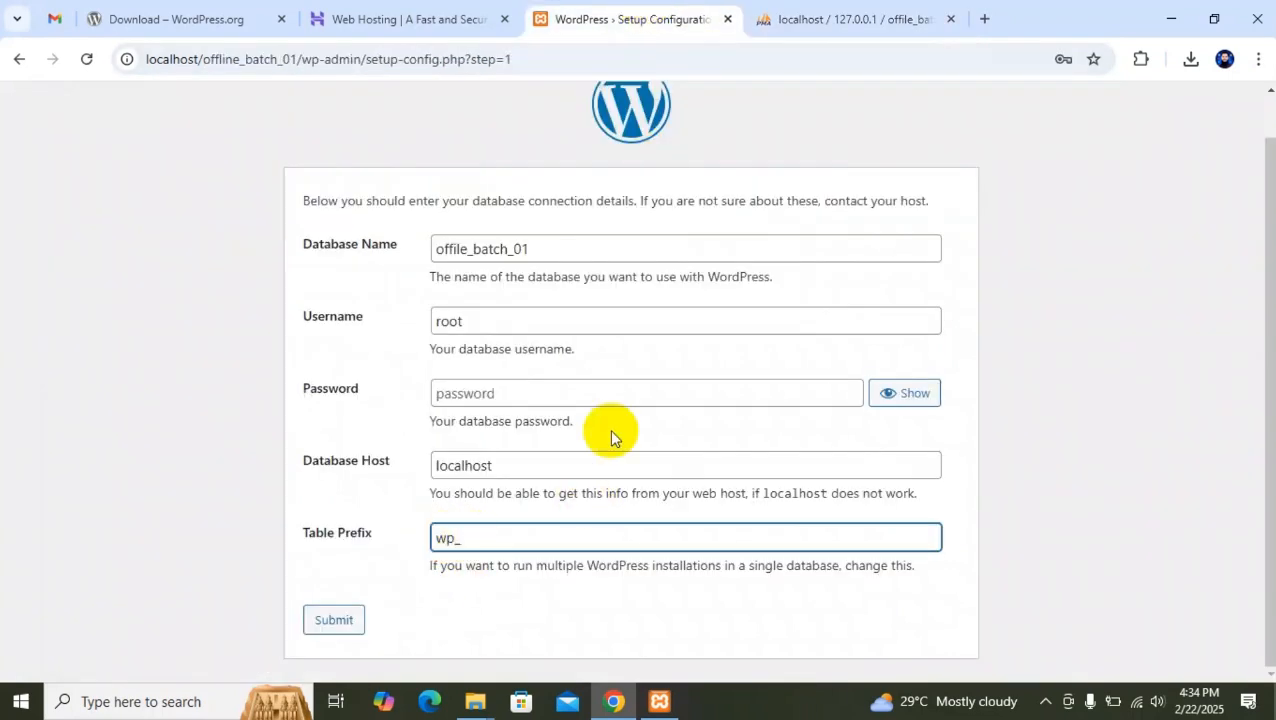
pyautogui.write('batch01')
pyautogui.press('Delete')
pyautogui.press('Delete')
pyautogui.click(551, 537)
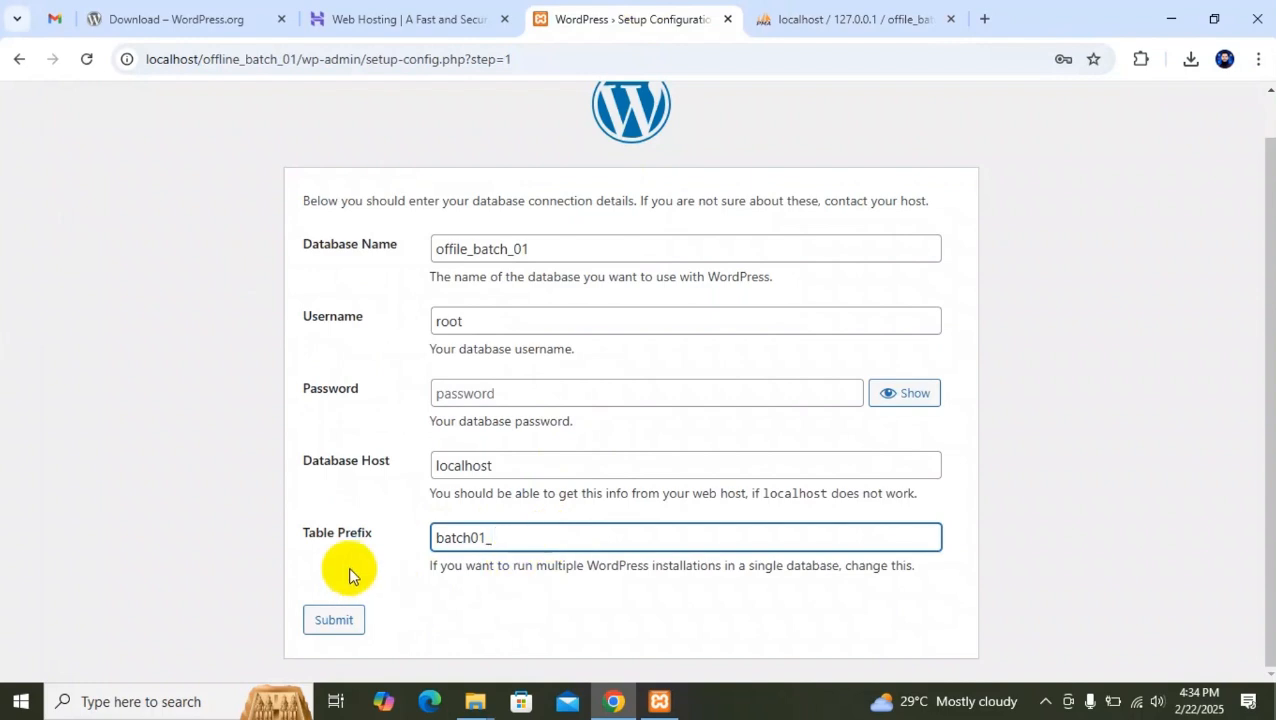
pyautogui.click(334, 620)
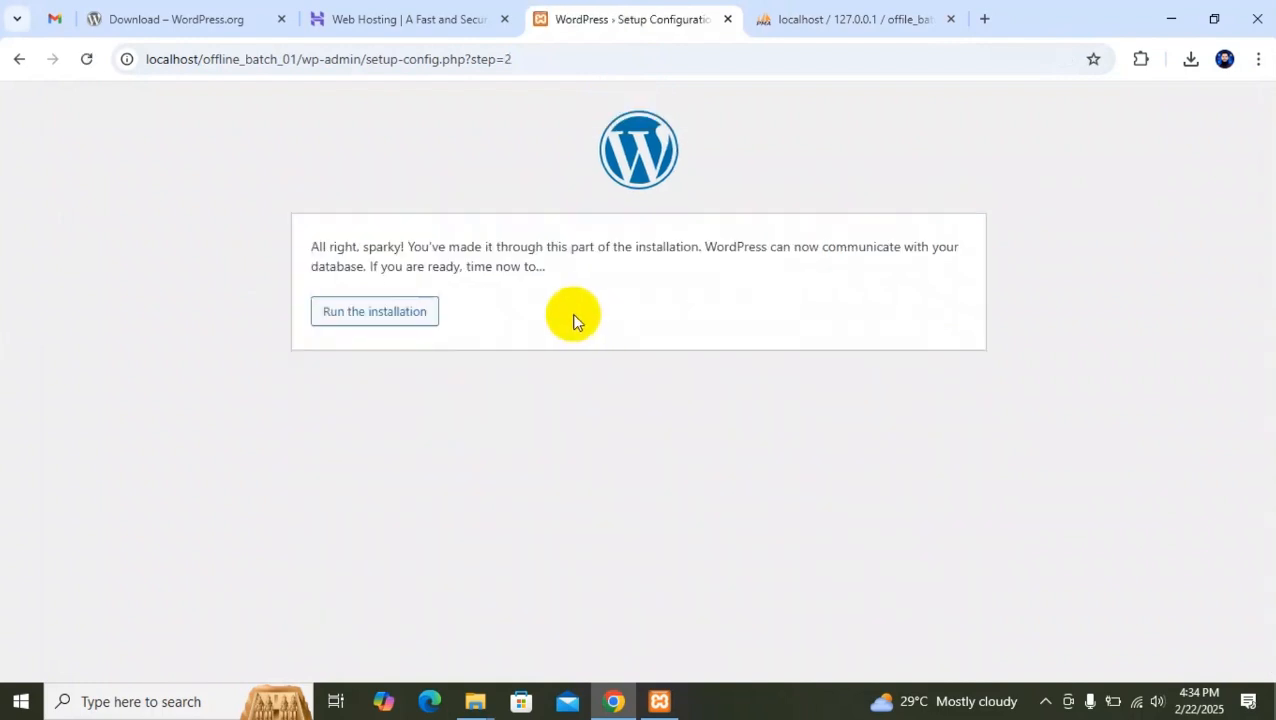
# Run the WordPress installation and enter E learning as the site title.
pyautogui.click(394, 316)
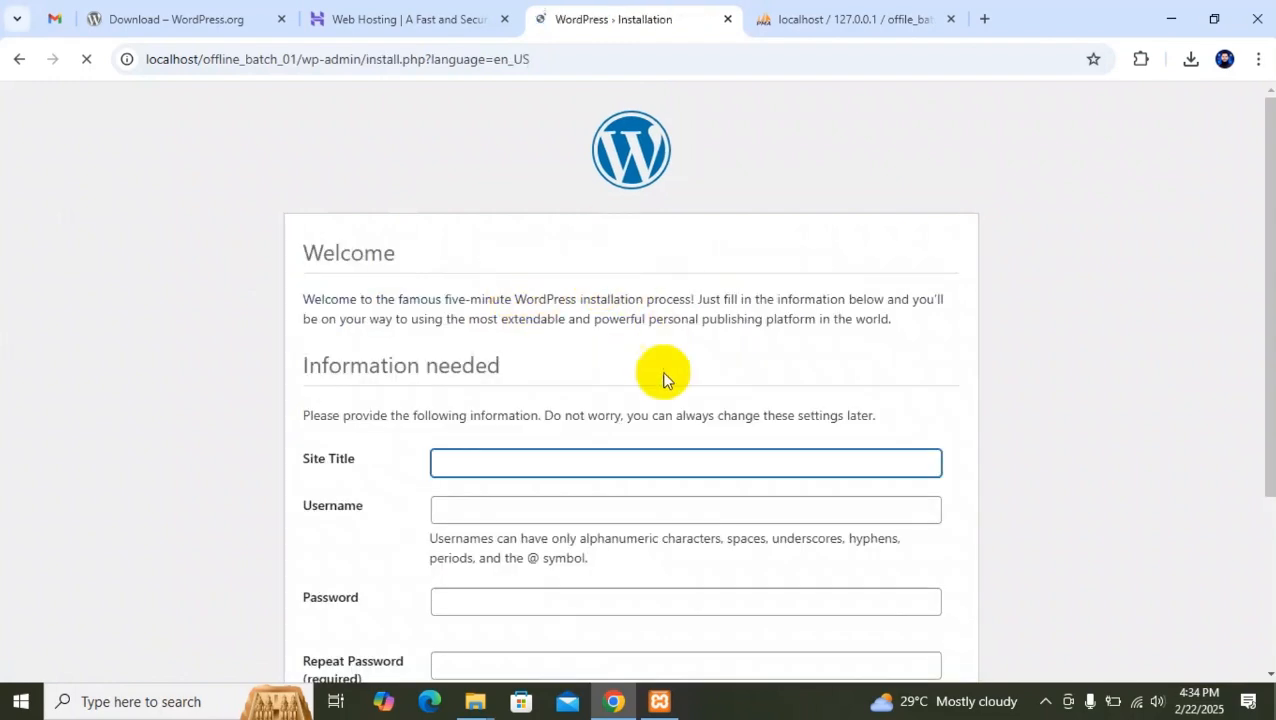
pyautogui.scroll(-3, 660, 365)
pyautogui.click(478, 226)
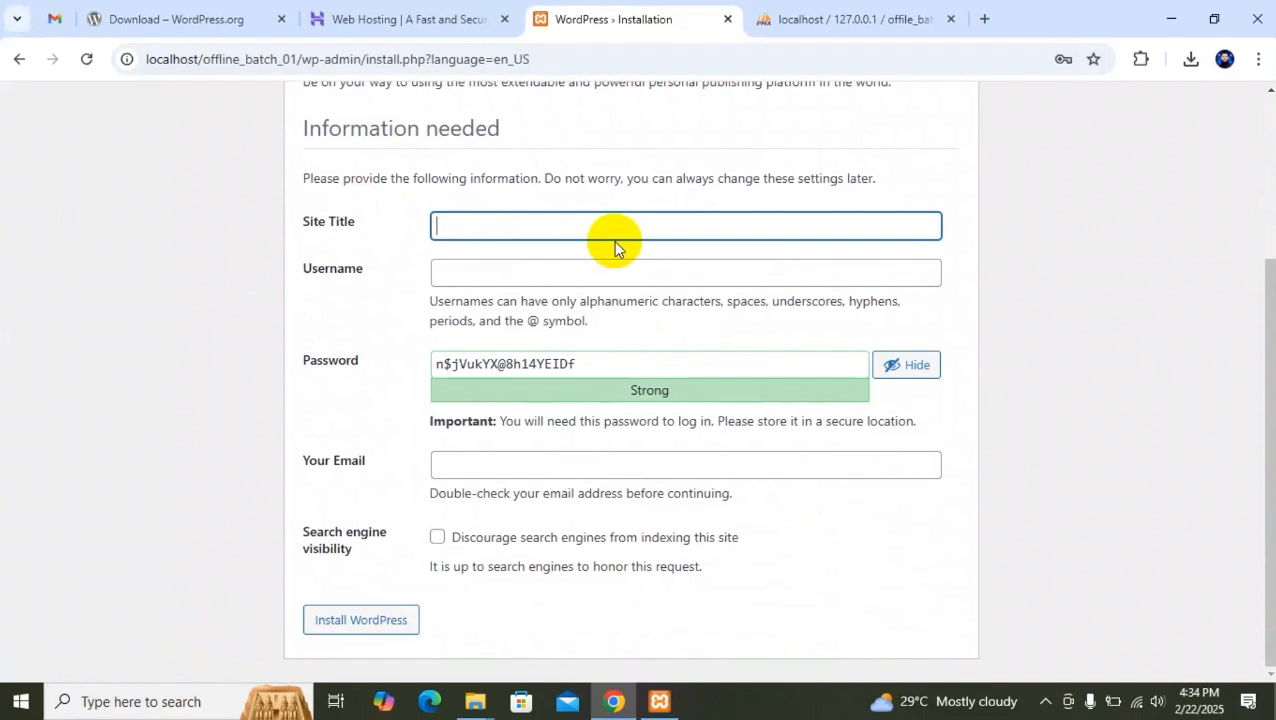
pyautogui.write('E laranding')
pyautogui.press('BackSpace')
pyautogui.press('BackSpace')
pyautogui.press('BackSpace')
pyautogui.press('BackSpace')
pyautogui.press('BackSpace')
pyautogui.press('BackSpace')
pyautogui.press('BackSpace')
pyautogui.press('BackSpace')
pyautogui.press('BackSpace')
pyautogui.write('earning')
pyautogui.press('Tab')
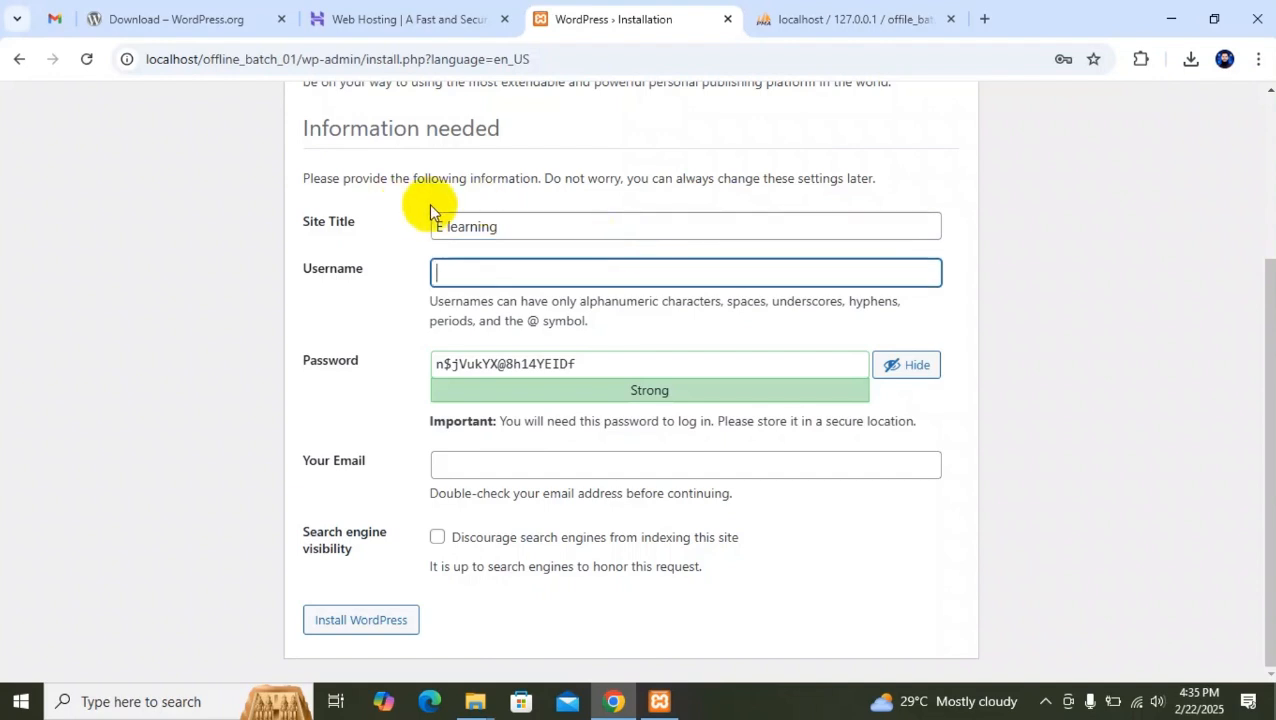
# Enter the administrator's username and email address, and copy the generated strong password.
pyautogui.write('seam')
pyautogui.press('Tab')
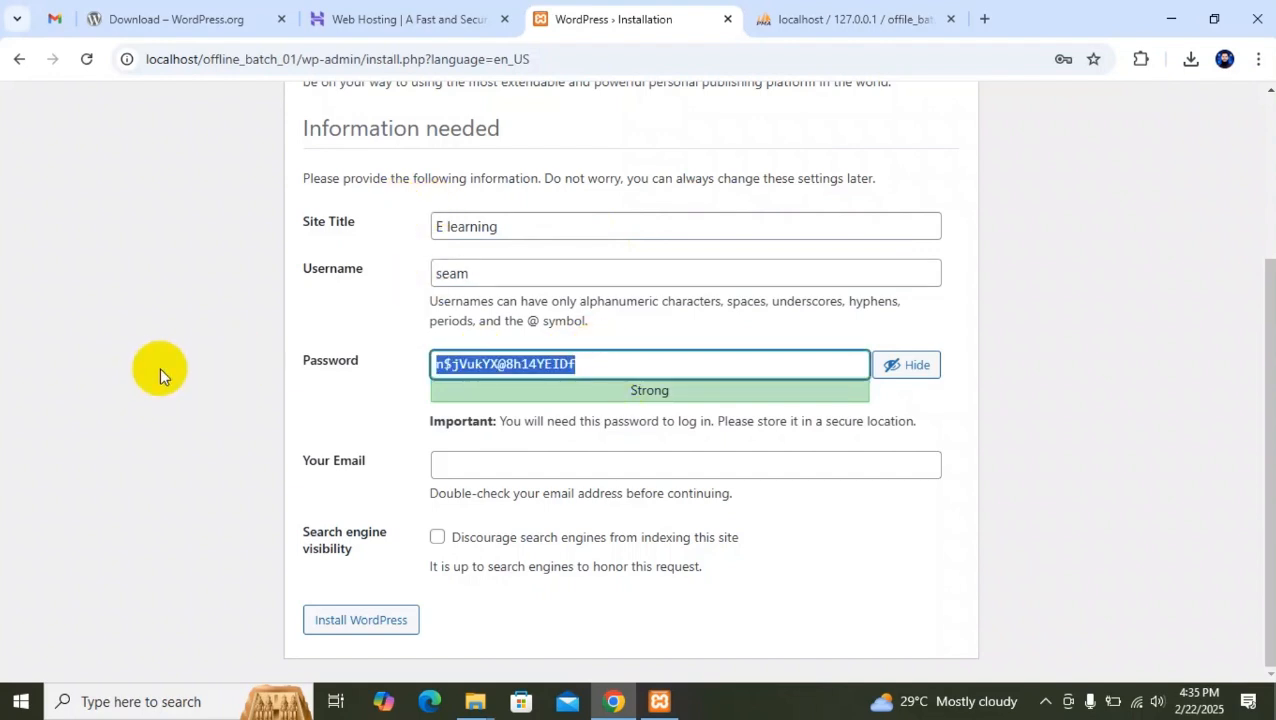
pyautogui.click(66, 384)
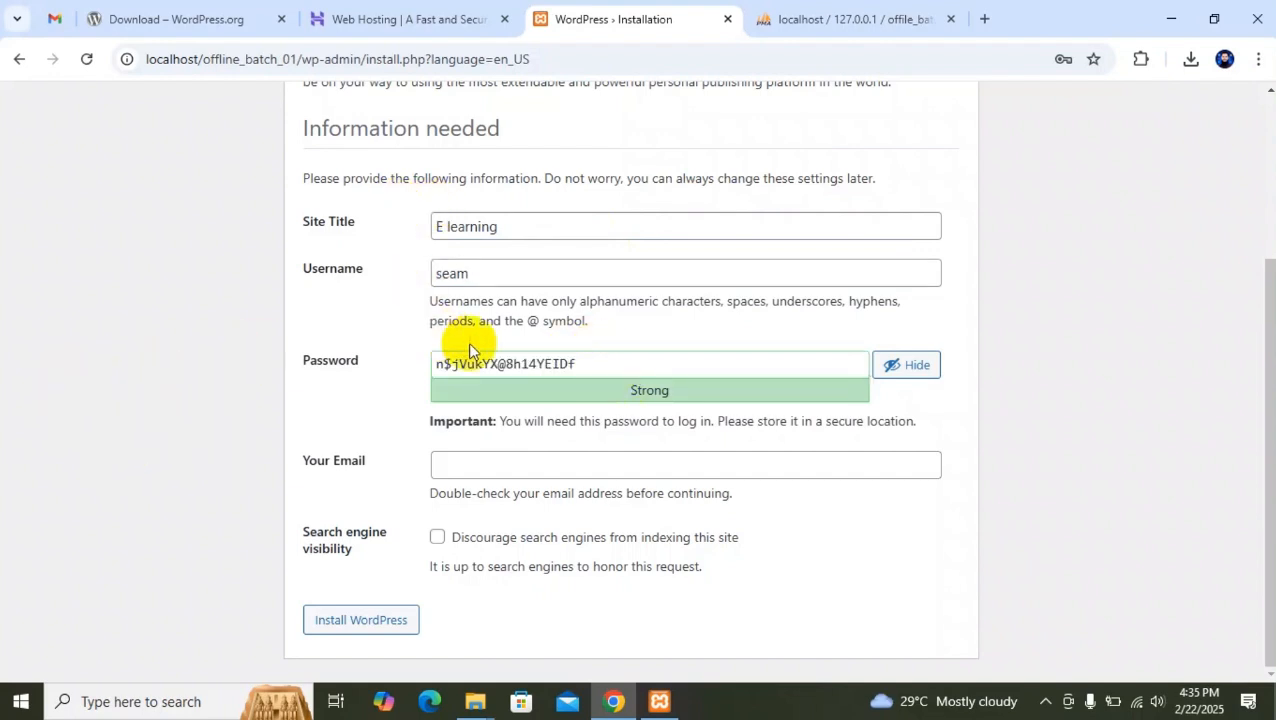
pyautogui.click(472, 467)
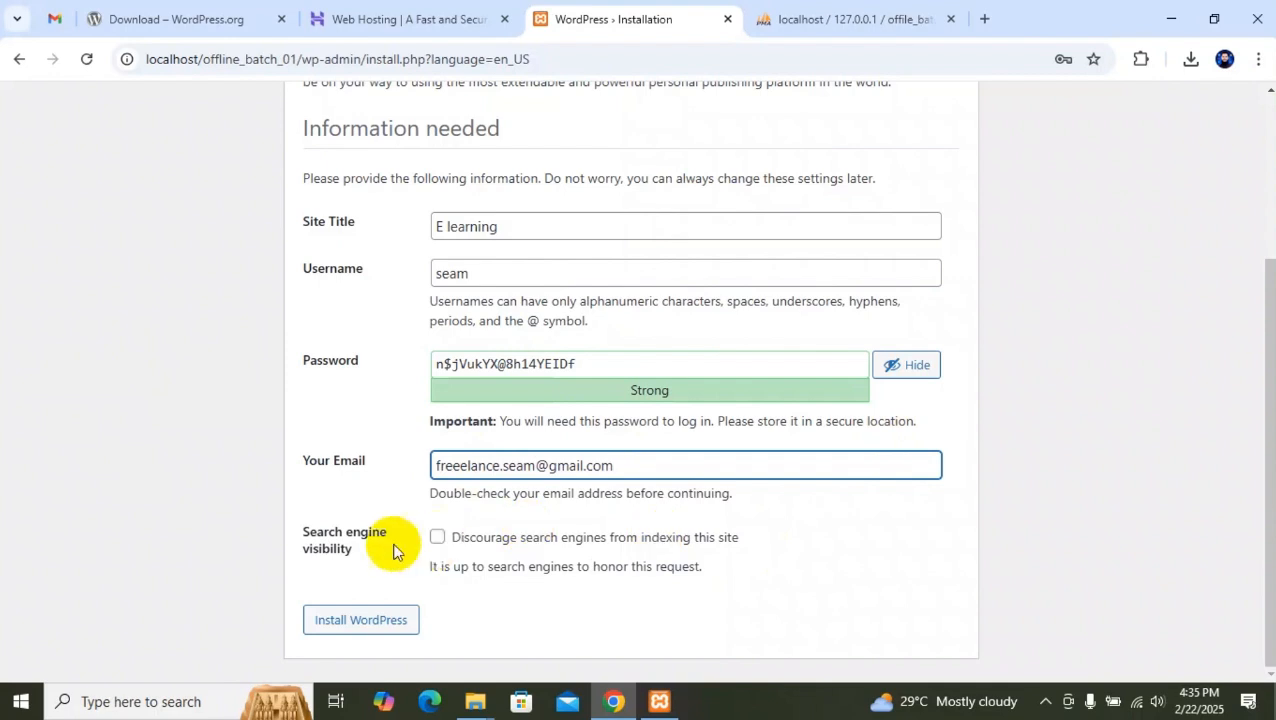
# Leave the option to discourage search engines from indexing the site unchecked and install WordPress.
pyautogui.doubleClick(329, 546)
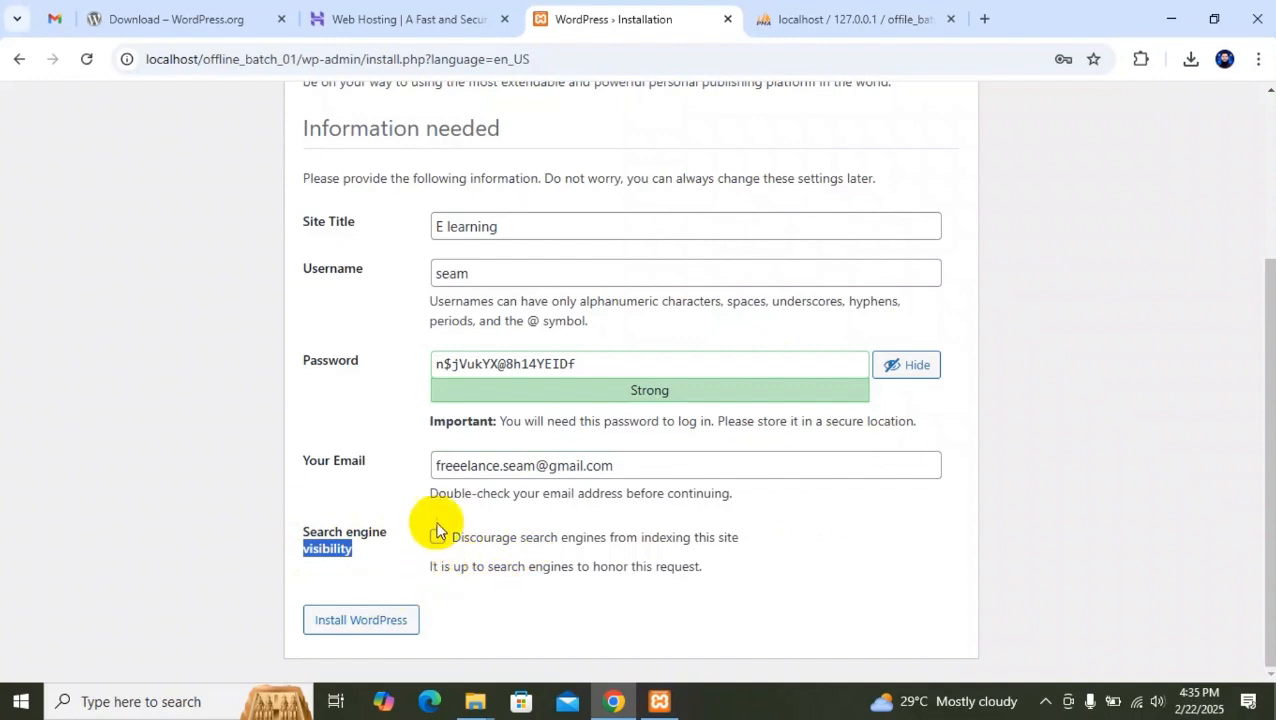
pyautogui.click(335, 541)
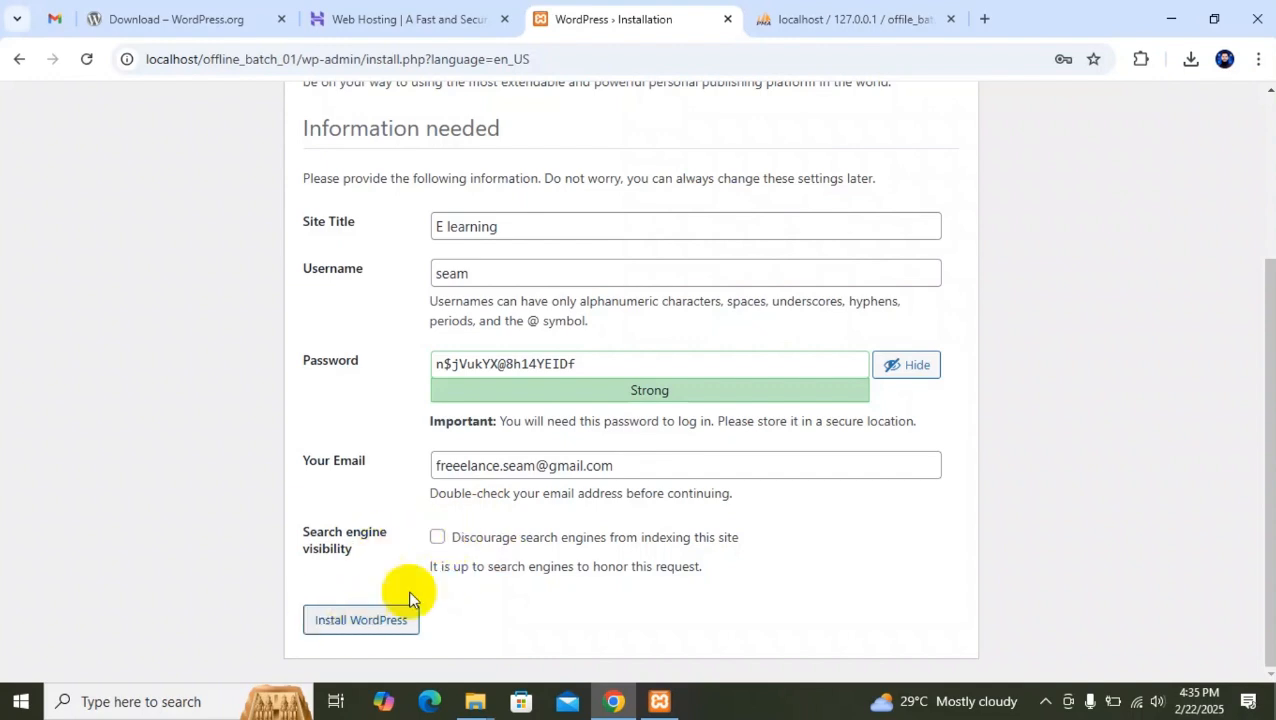
pyautogui.click(357, 628)
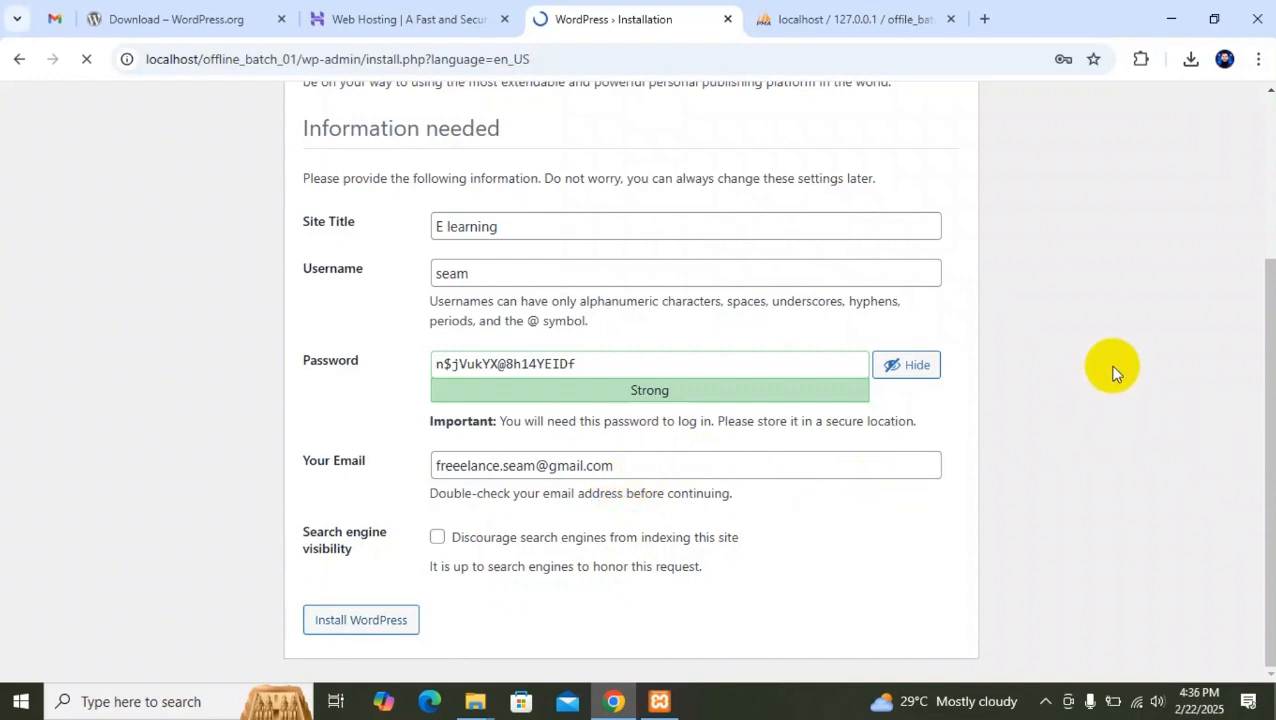
# Decline saving the site password in the browser and open the WordPress login page.
pyautogui.scroll(2, 1116, 372)
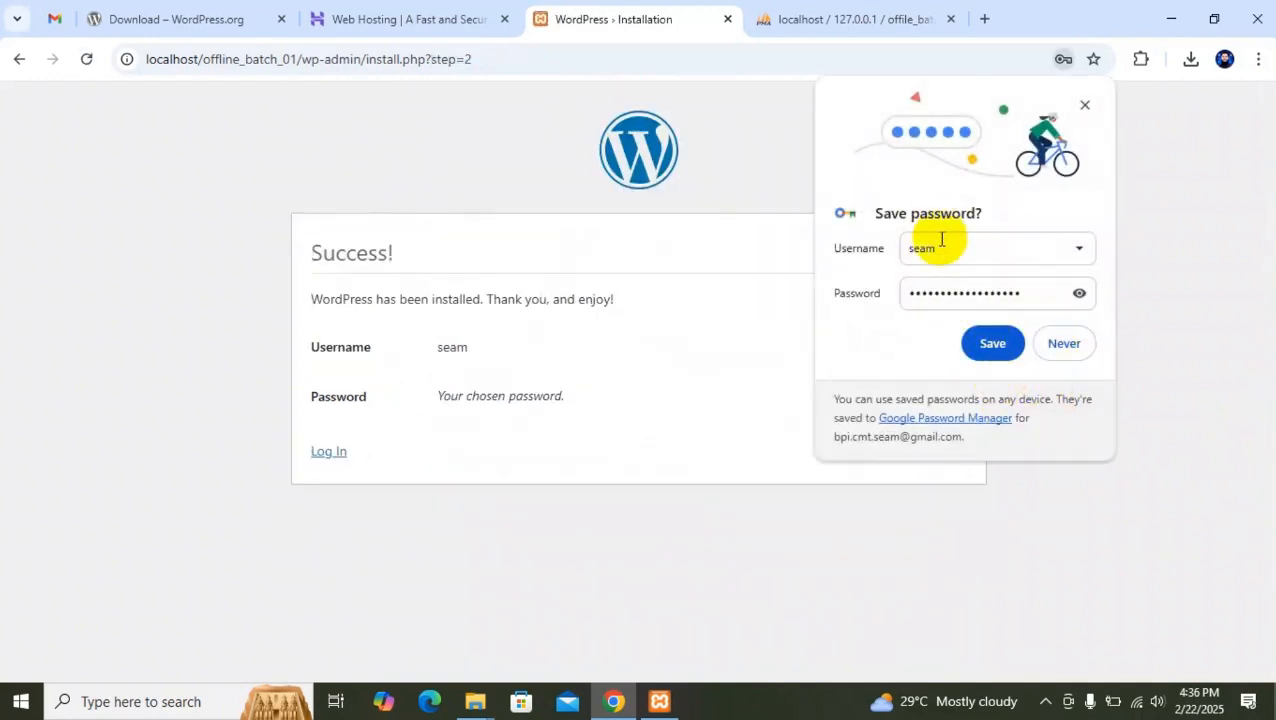
pyautogui.click(1064, 343)
pyautogui.click(336, 452)
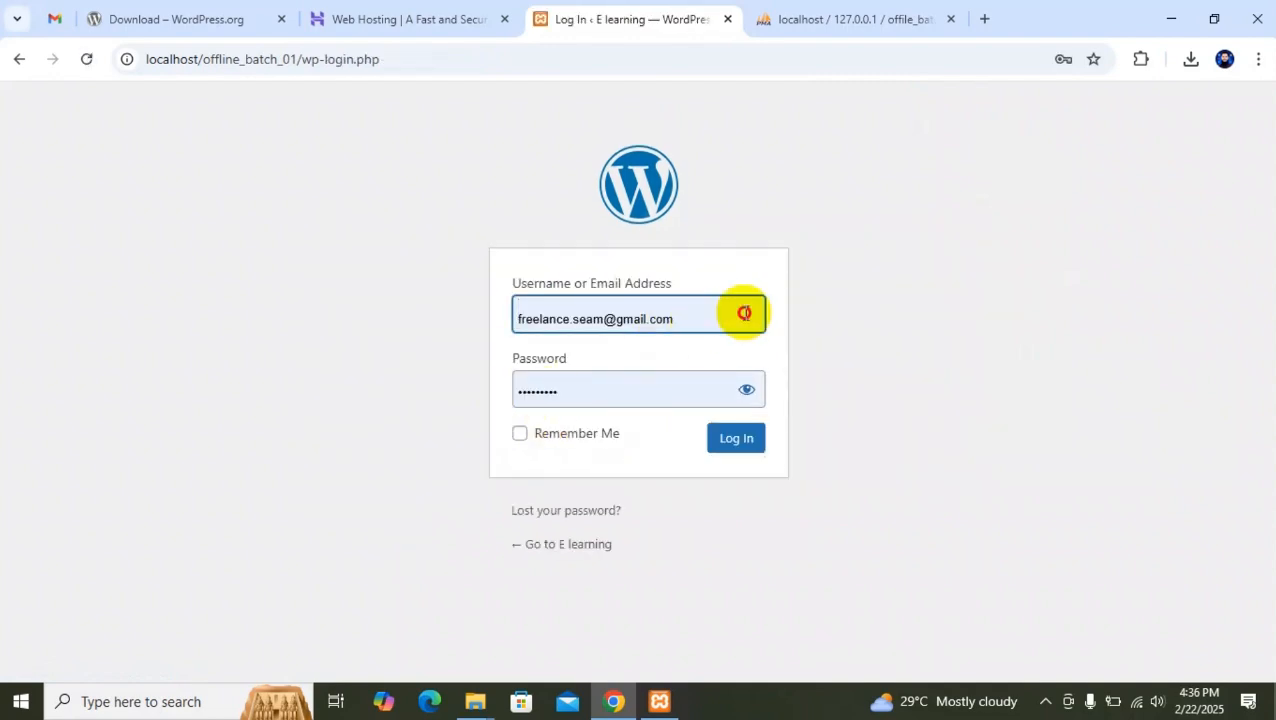
# Log in to WordPress with the administrator username and the copied account password, replacing the autofilled credentials.
pyautogui.click(743, 313)
pyautogui.write('seam')
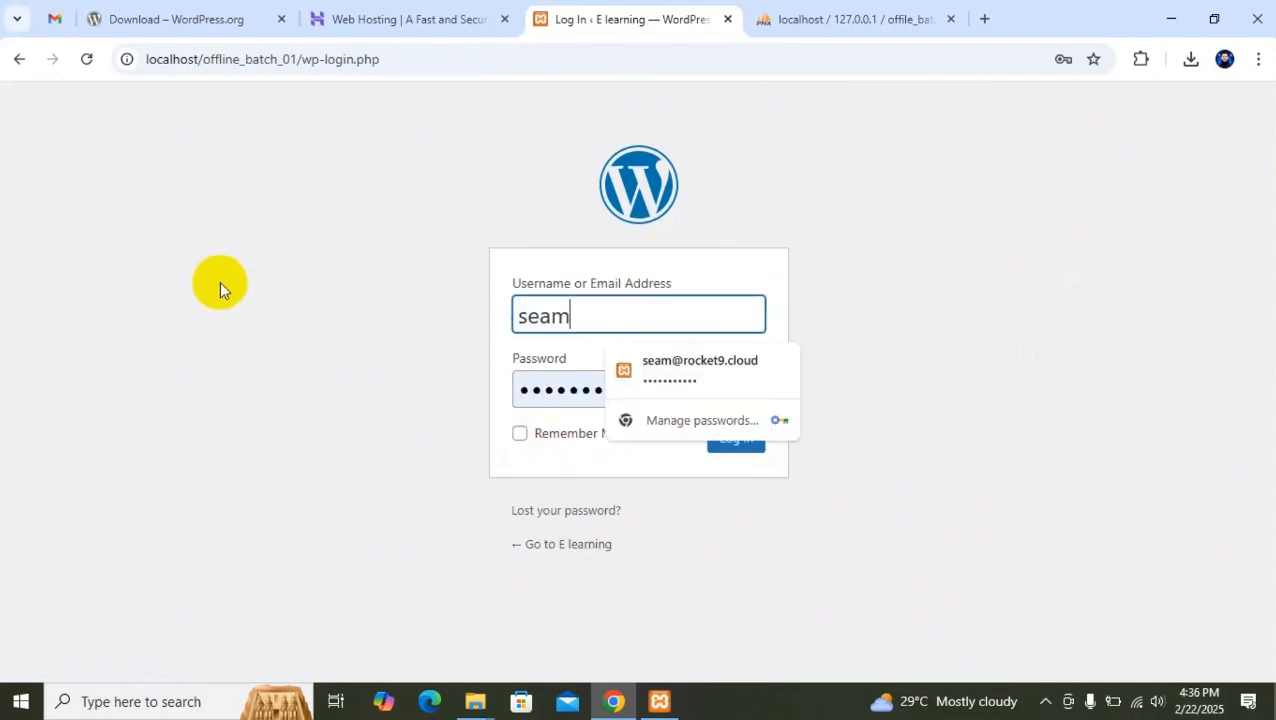
pyautogui.press('Tab')
pyautogui.hotkey('ctrl', 'v')
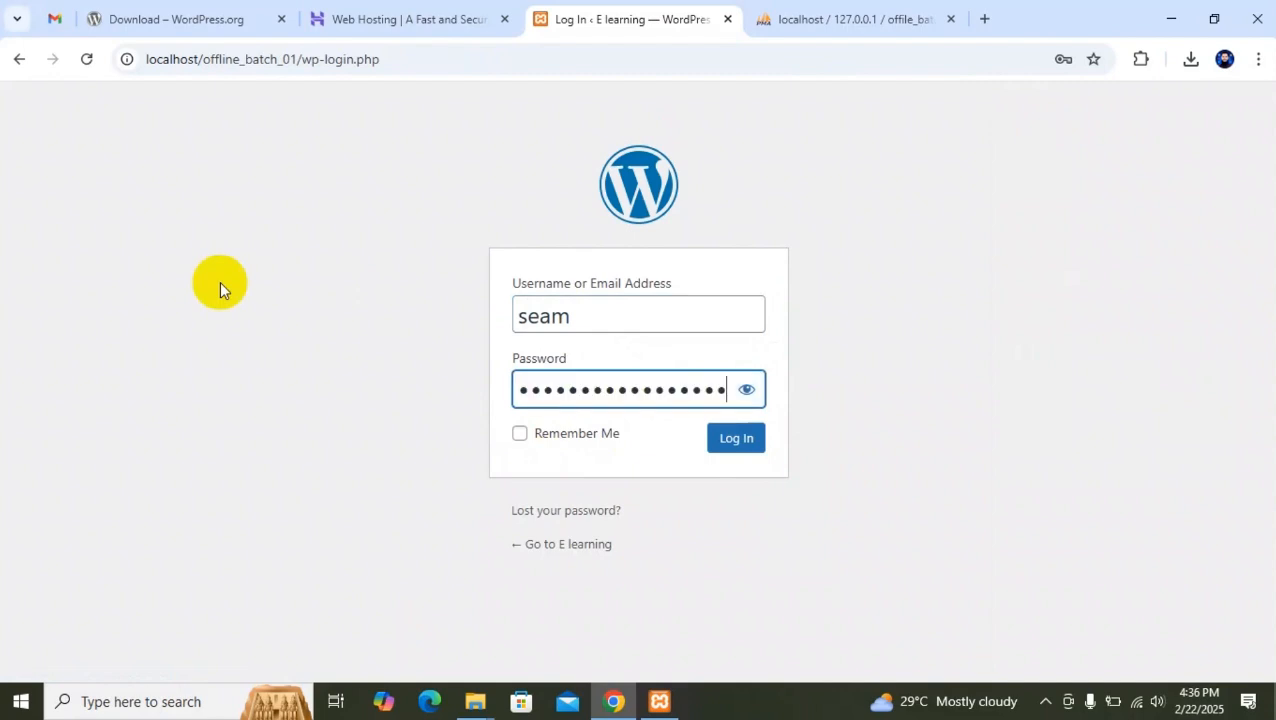
pyautogui.click(632, 312)
pyautogui.click(470, 445)
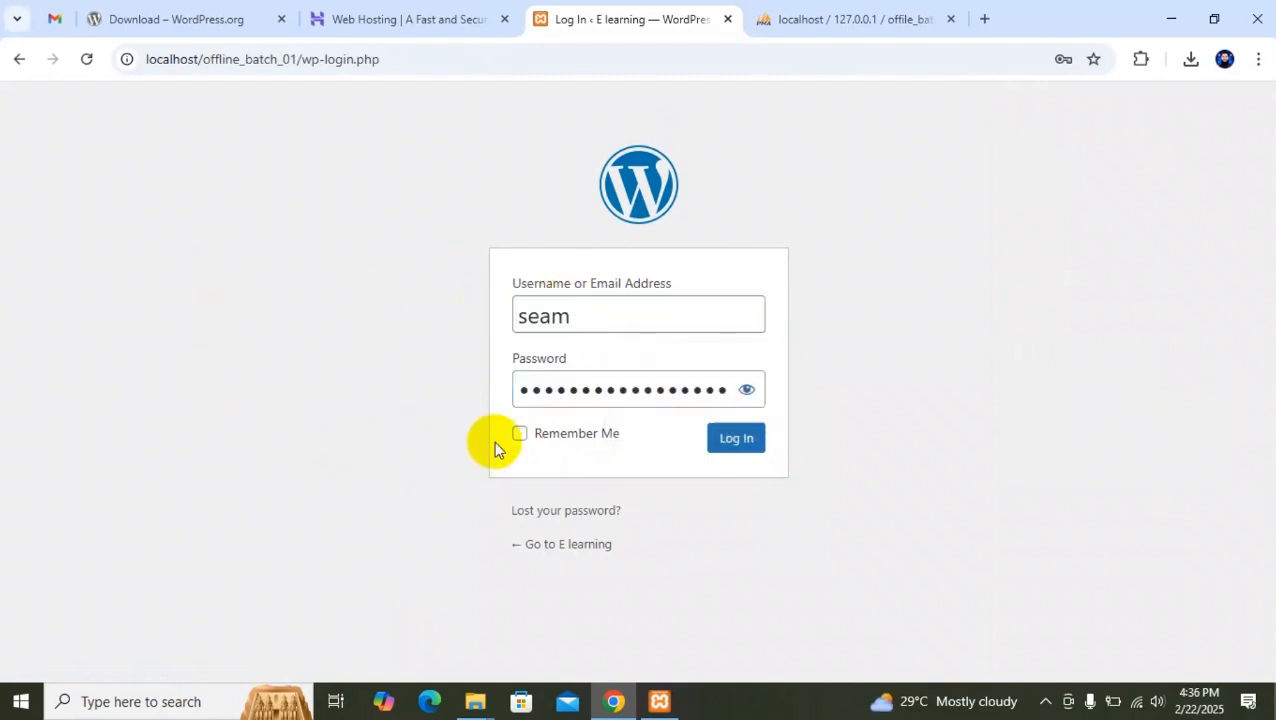
pyautogui.click(736, 440)
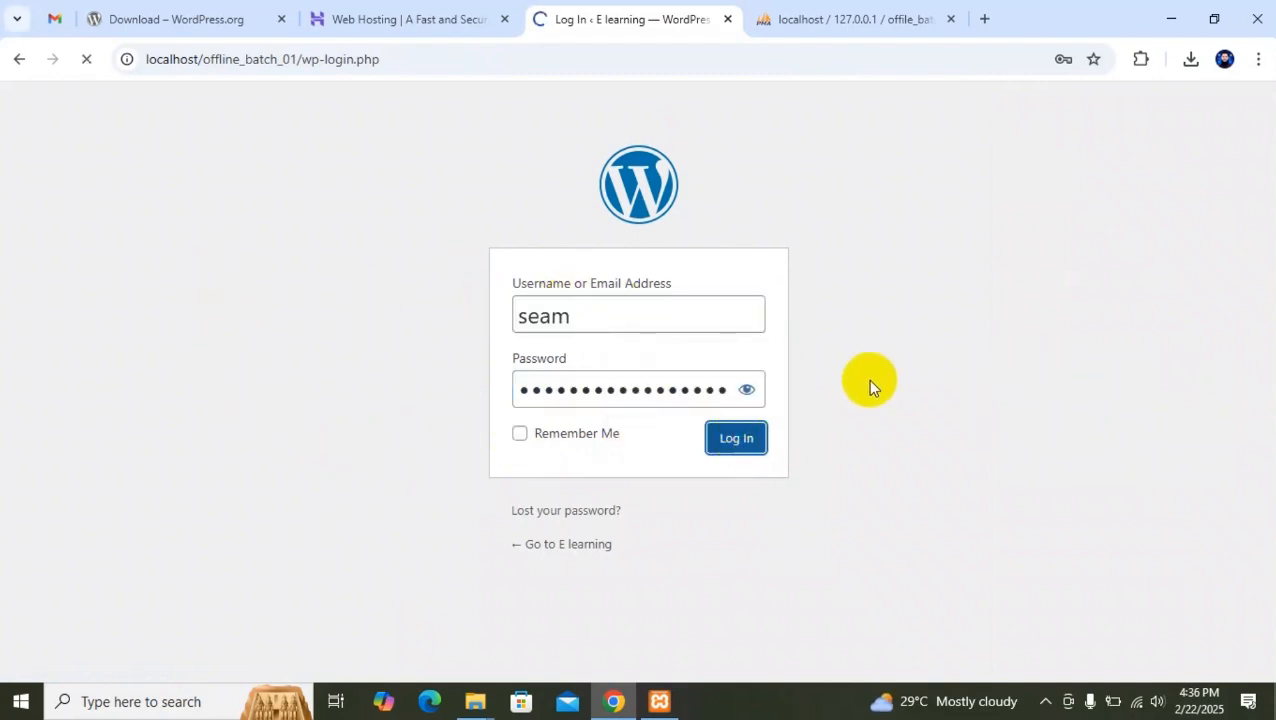